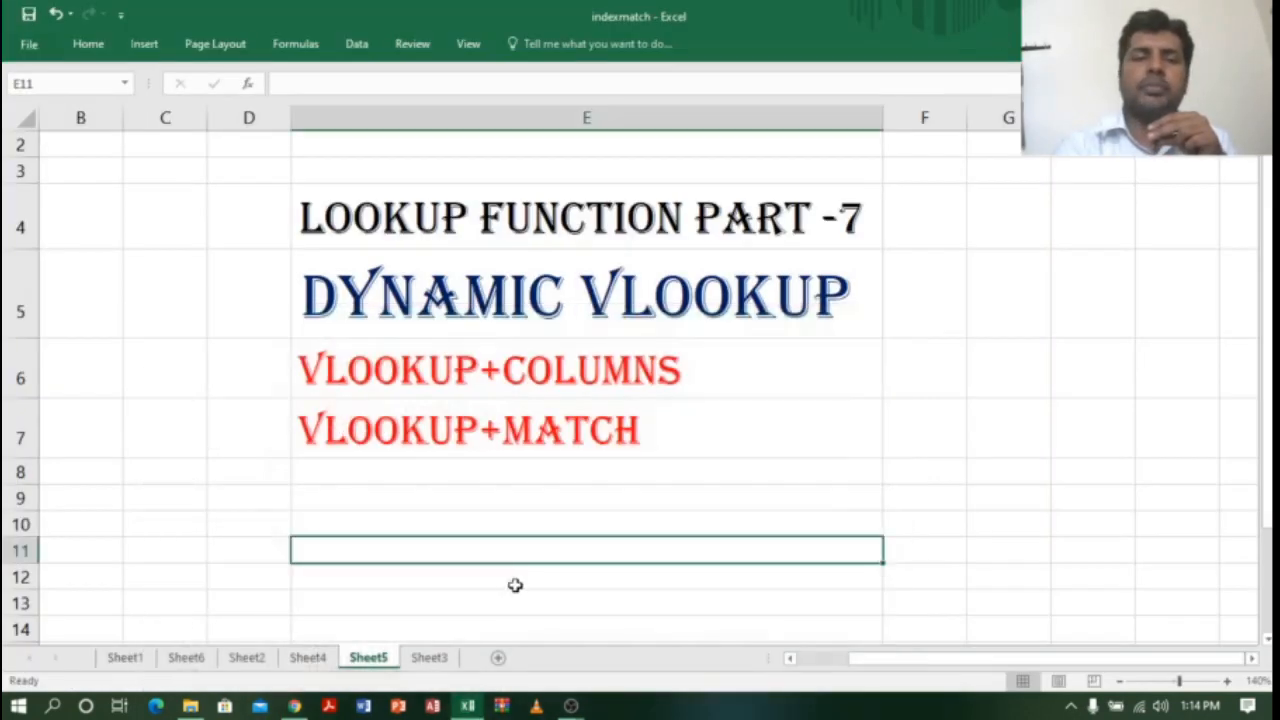
Open Sheet3 and review the Student Marks table column by column, from roll number to Social marks
{"action": "left_click", "coordinate": [466, 528]}
{"action": "left_click", "coordinate": [430, 658]}
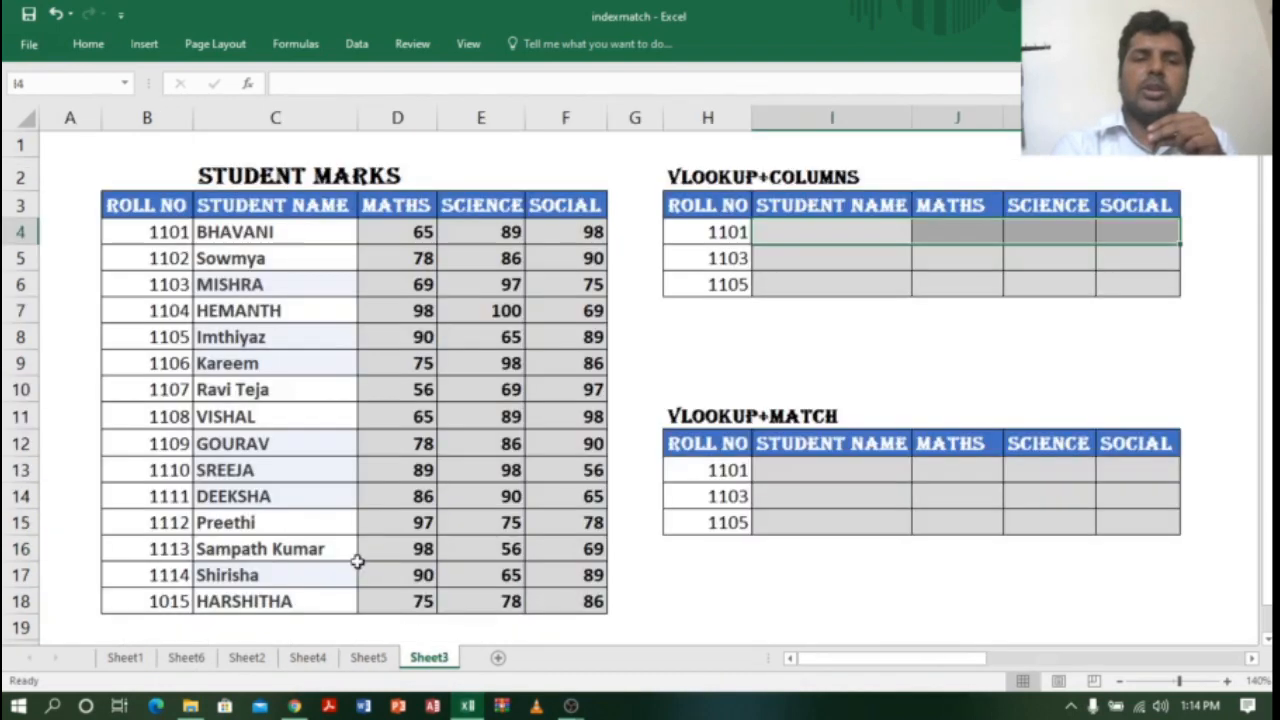
{"action": "left_click", "coordinate": [226, 283]}
{"action": "left_click", "coordinate": [146, 205]}
{"action": "left_click_drag", "start_coordinate": [146, 205], "coordinate": [587, 598]}
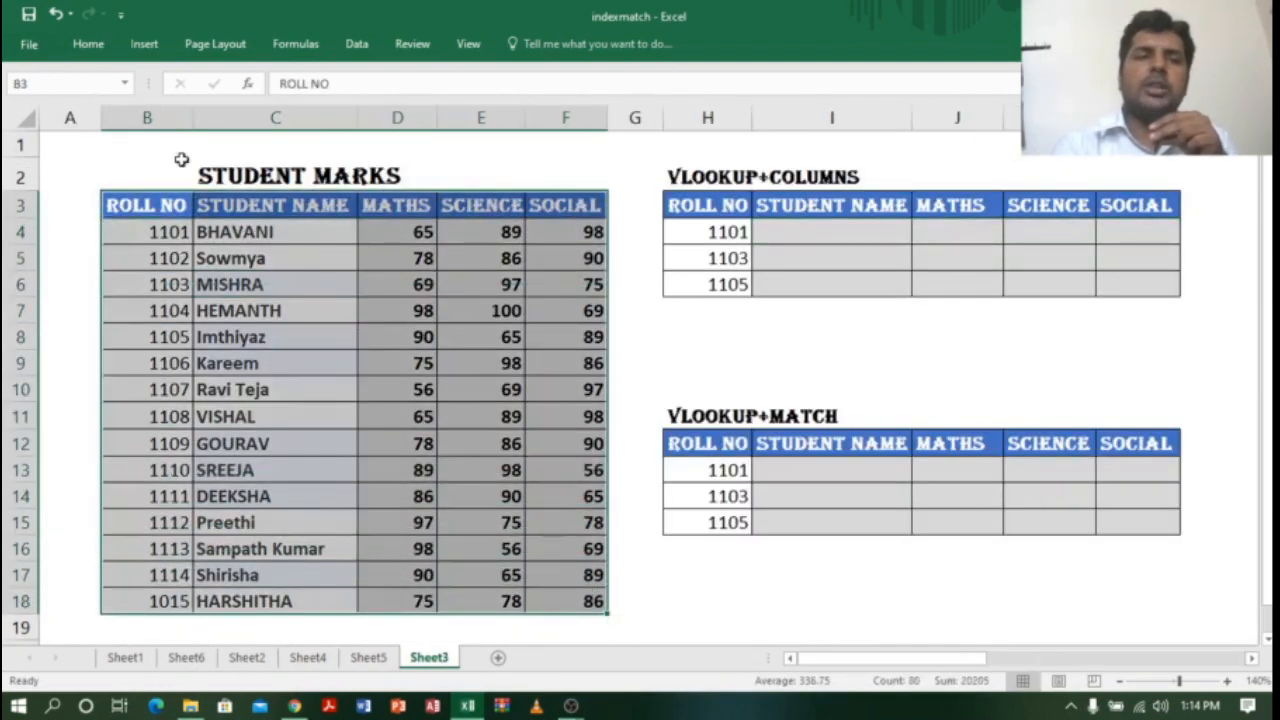
{"action": "left_click", "coordinate": [177, 114]}
{"action": "left_click", "coordinate": [275, 113]}
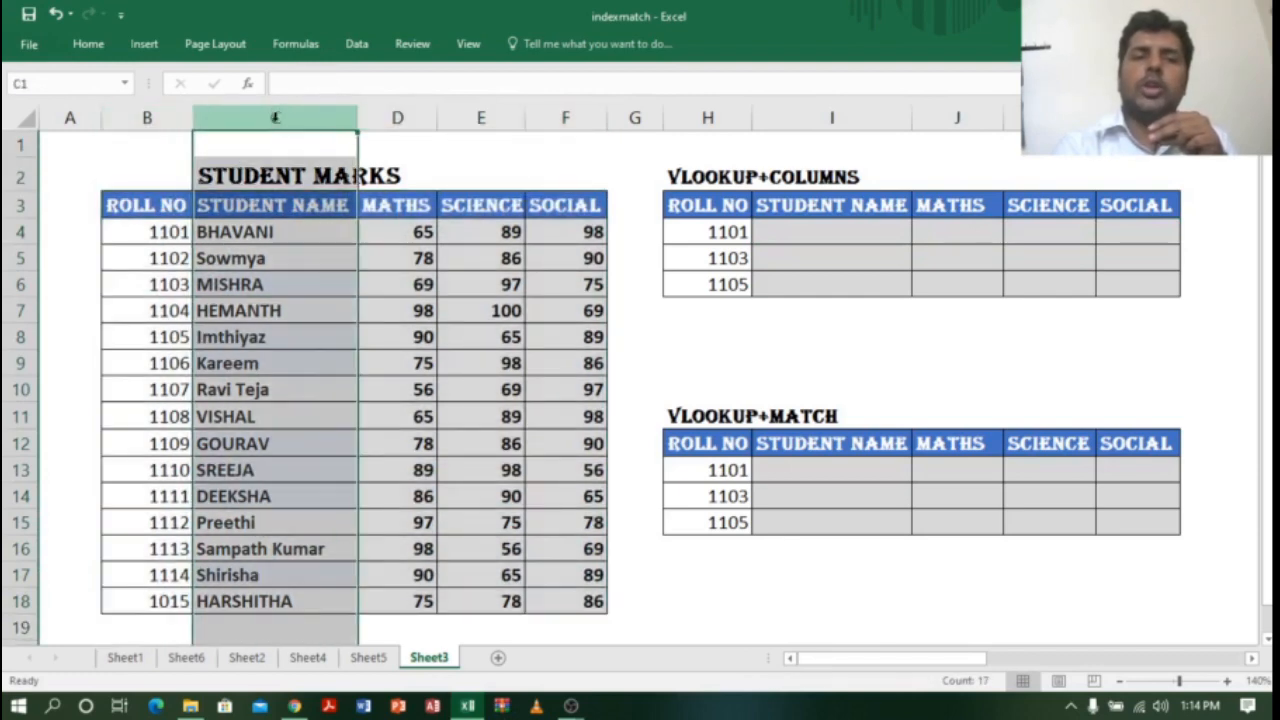
{"action": "left_click", "coordinate": [410, 117]}
{"action": "left_click", "coordinate": [486, 116]}
{"action": "left_click", "coordinate": [565, 117]}
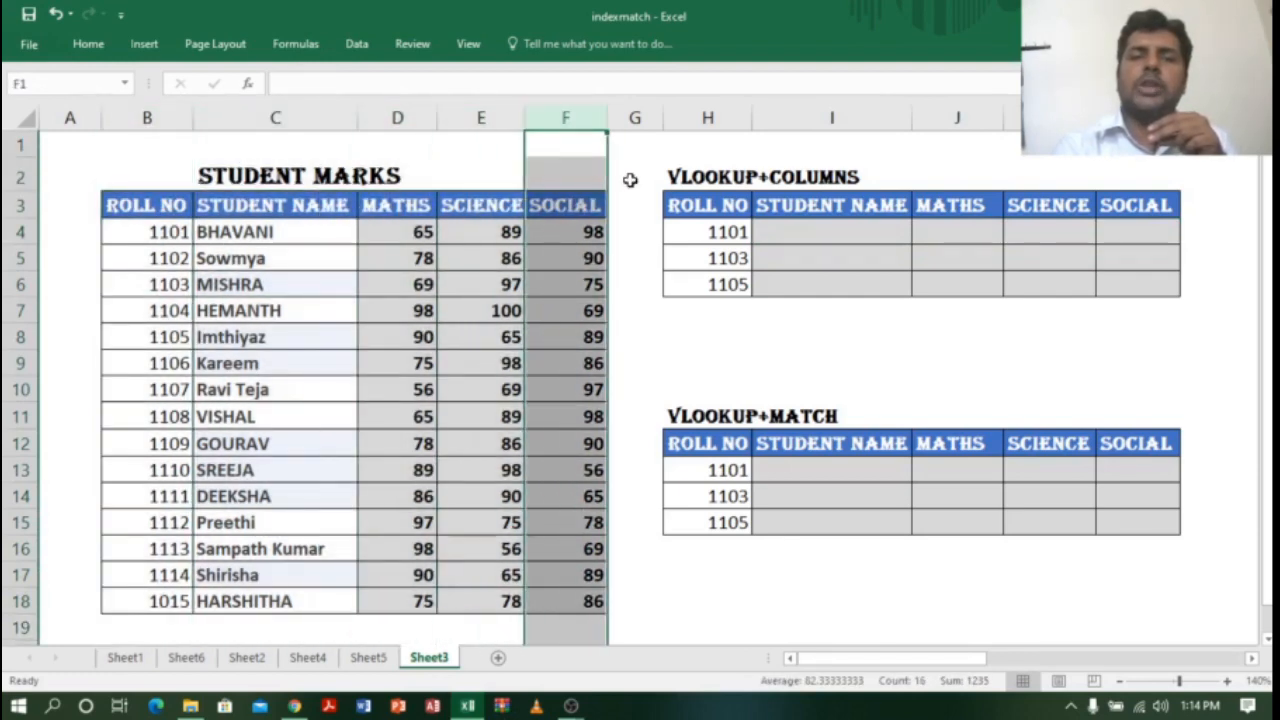
Review the roll numbers and headers of the VLOOKUP+COLUMNS table and the title of the VLOOKUP+MATCH table
{"action": "left_click", "coordinate": [707, 232]}
{"action": "left_click_drag", "start_coordinate": [728, 205], "coordinate": [728, 284]}
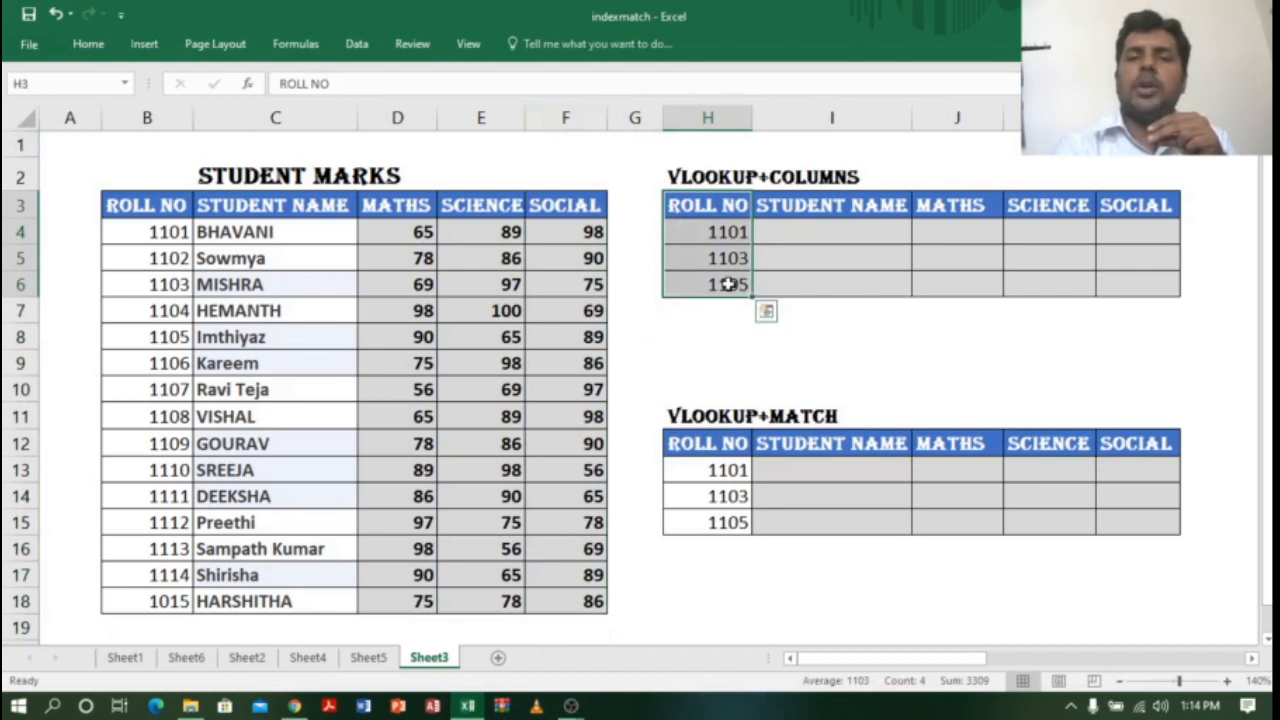
{"action": "left_click", "coordinate": [842, 206]}
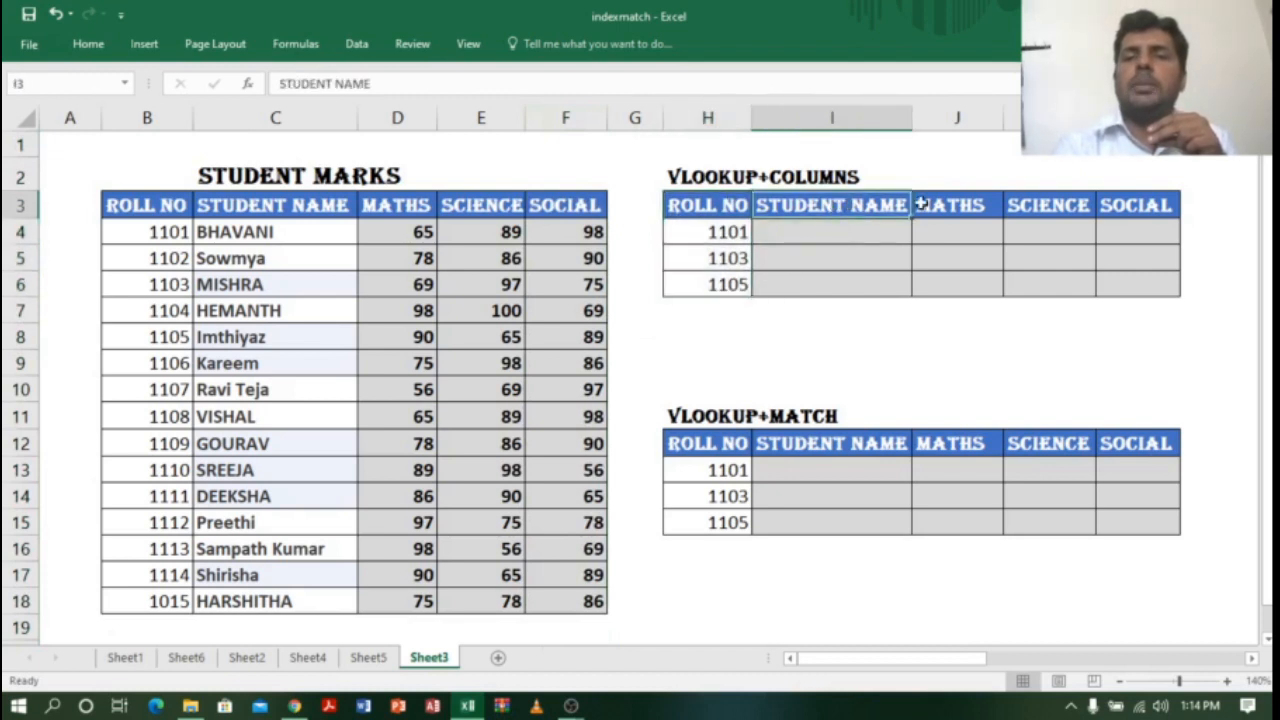
{"action": "left_click_drag", "start_coordinate": [920, 204], "coordinate": [1151, 204]}
{"action": "left_click", "coordinate": [829, 236]}
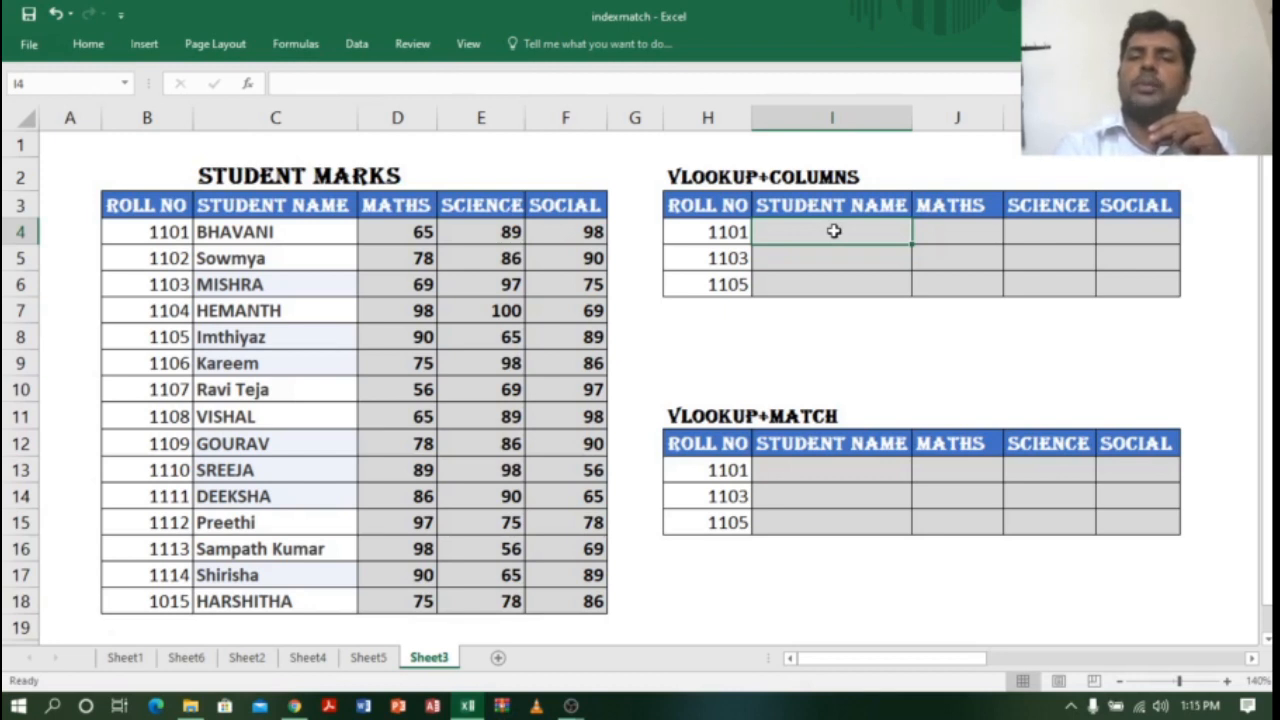
{"action": "left_click", "coordinate": [692, 178]}
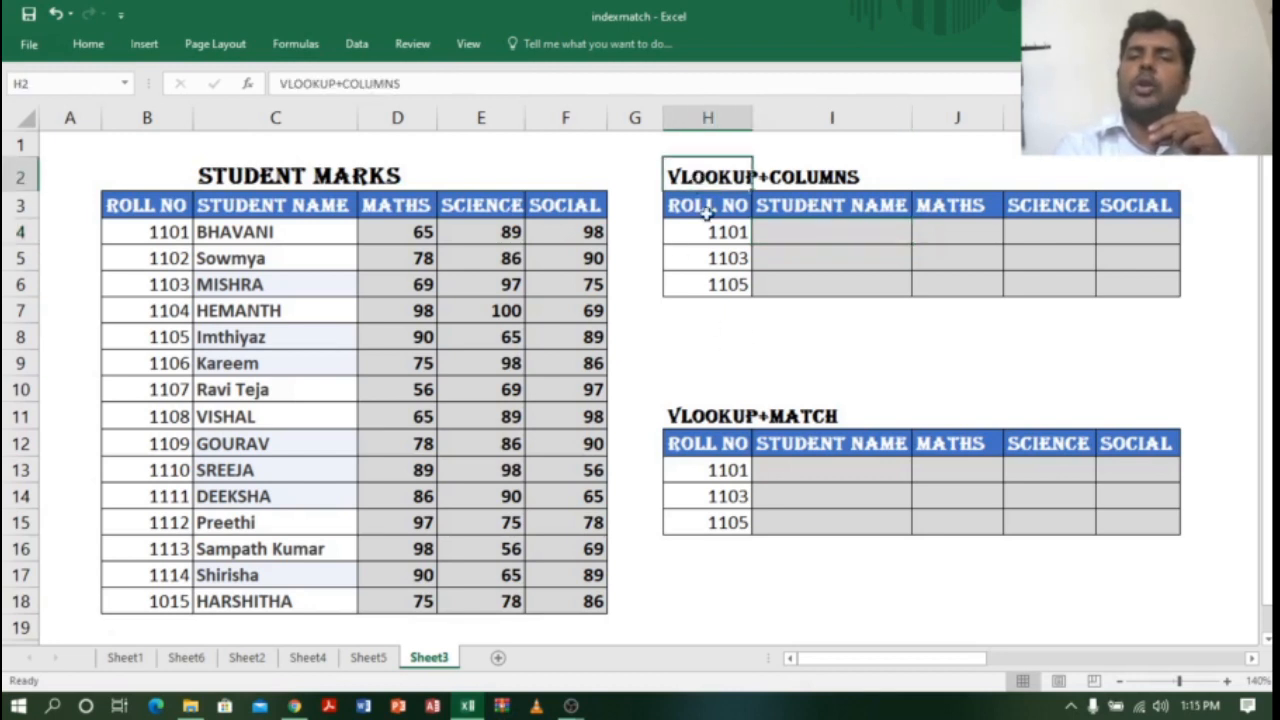
{"action": "left_click", "coordinate": [718, 420]}
Enter =VLOOKUP(H4,B4:F18,2,0) in I4 to look up the first student's name, and check it against the source row
{"action": "left_click", "coordinate": [809, 228]}
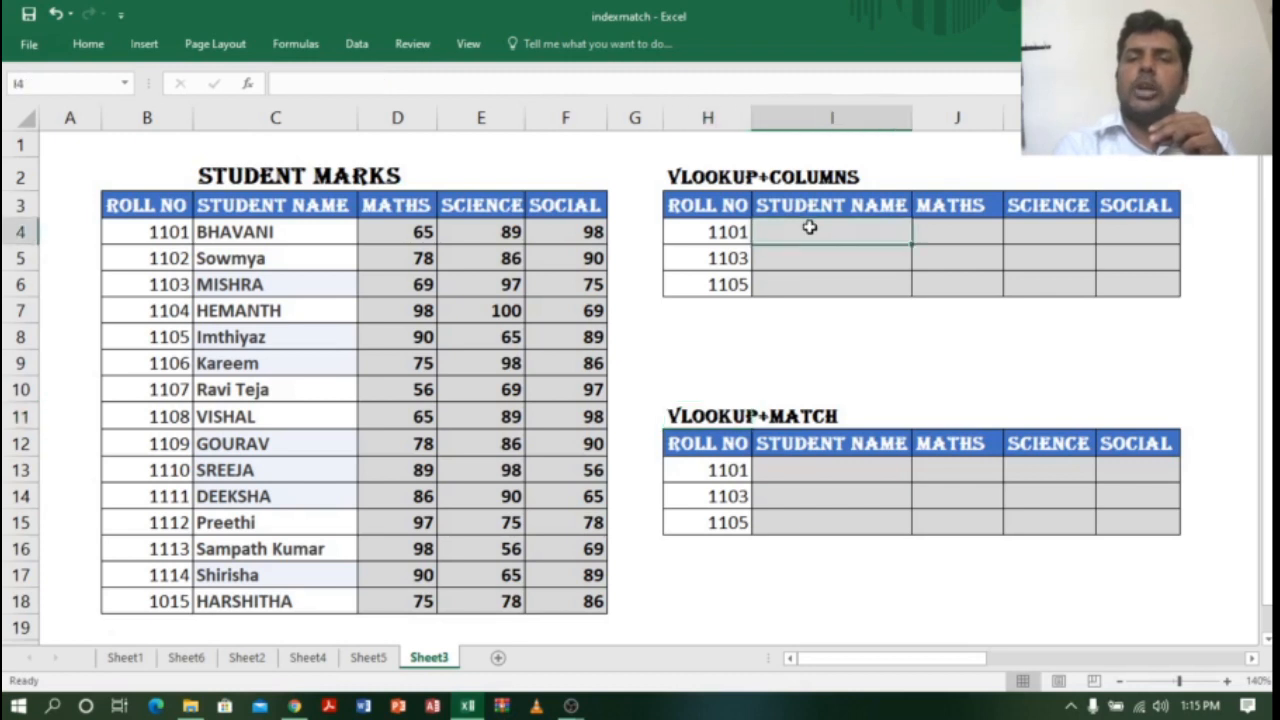
{"action": "type", "text": "=VLOO"}
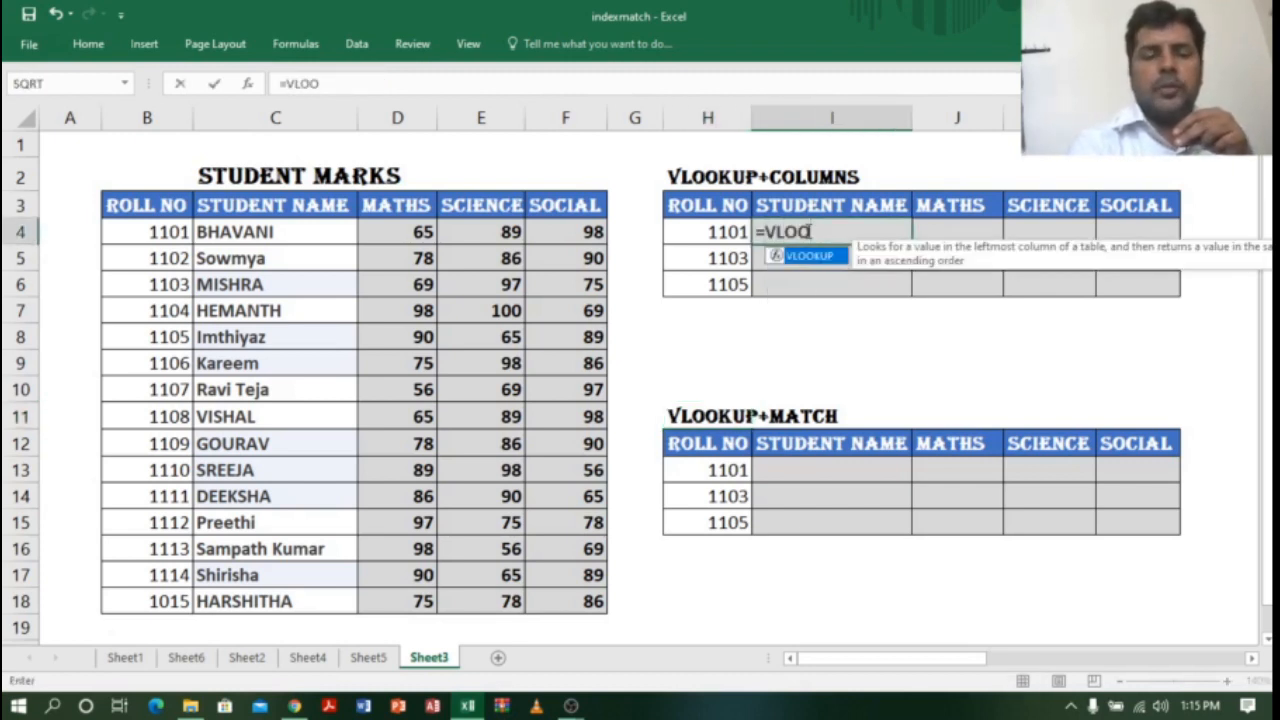
{"action": "key", "text": "Tab"}
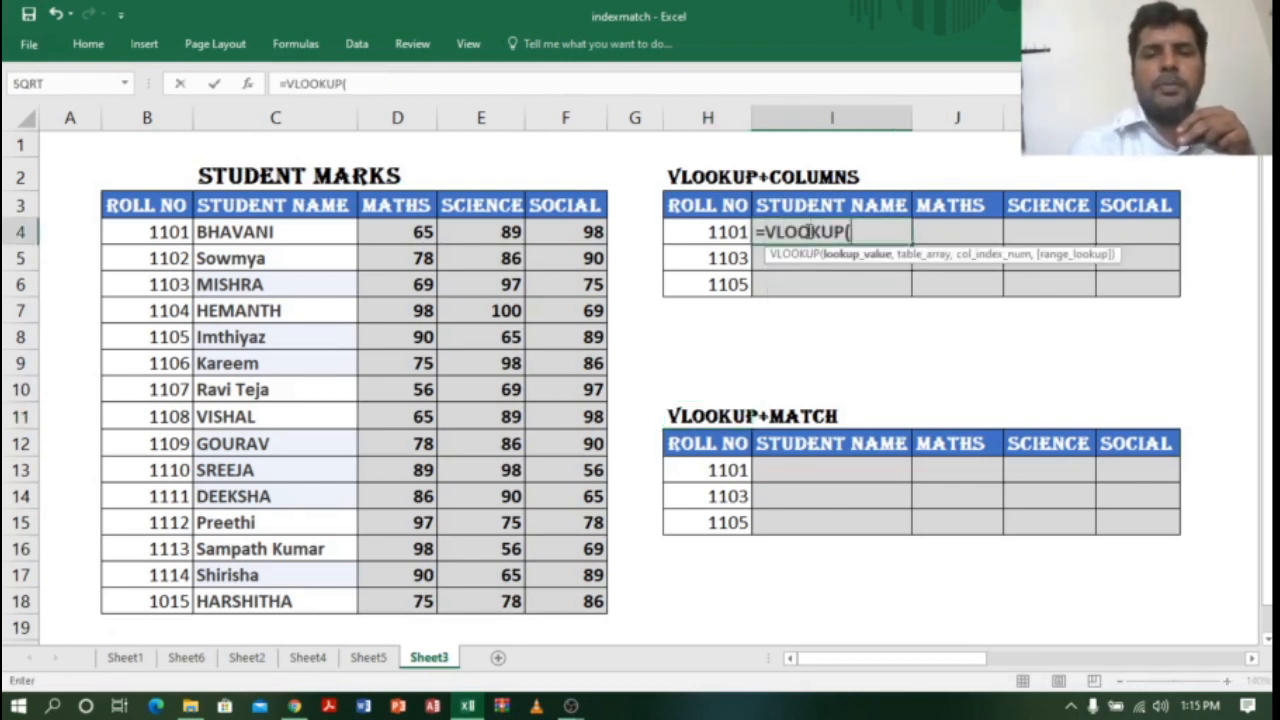
{"action": "left_click", "coordinate": [727, 233]}
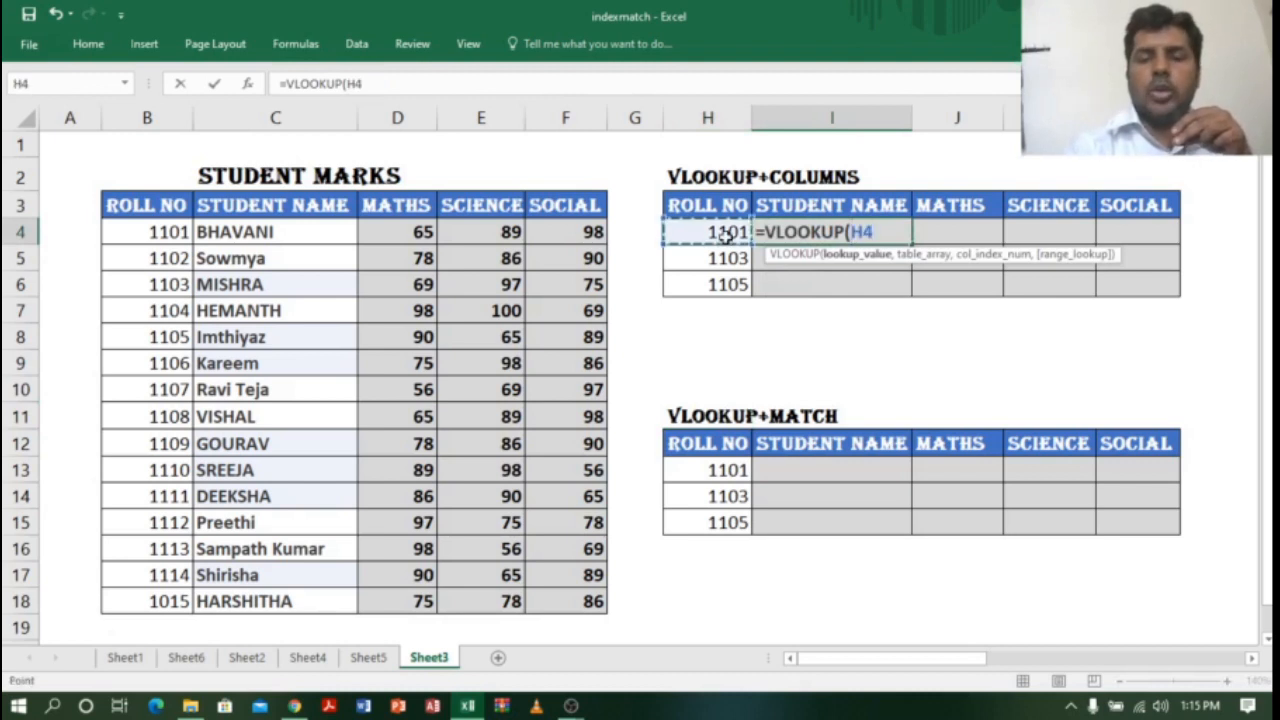
{"action": "type", "text": ","}
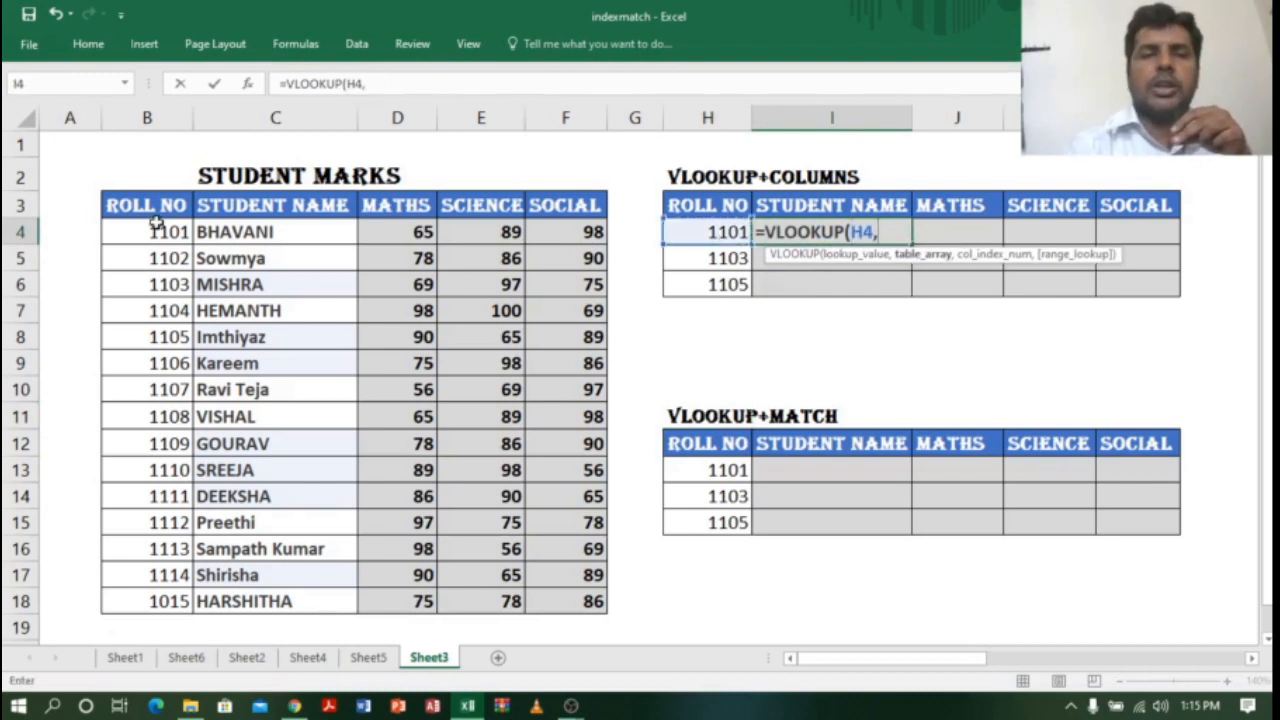
{"action": "left_click_drag", "start_coordinate": [155, 229], "coordinate": [560, 606]}
{"action": "type", "text": ","}
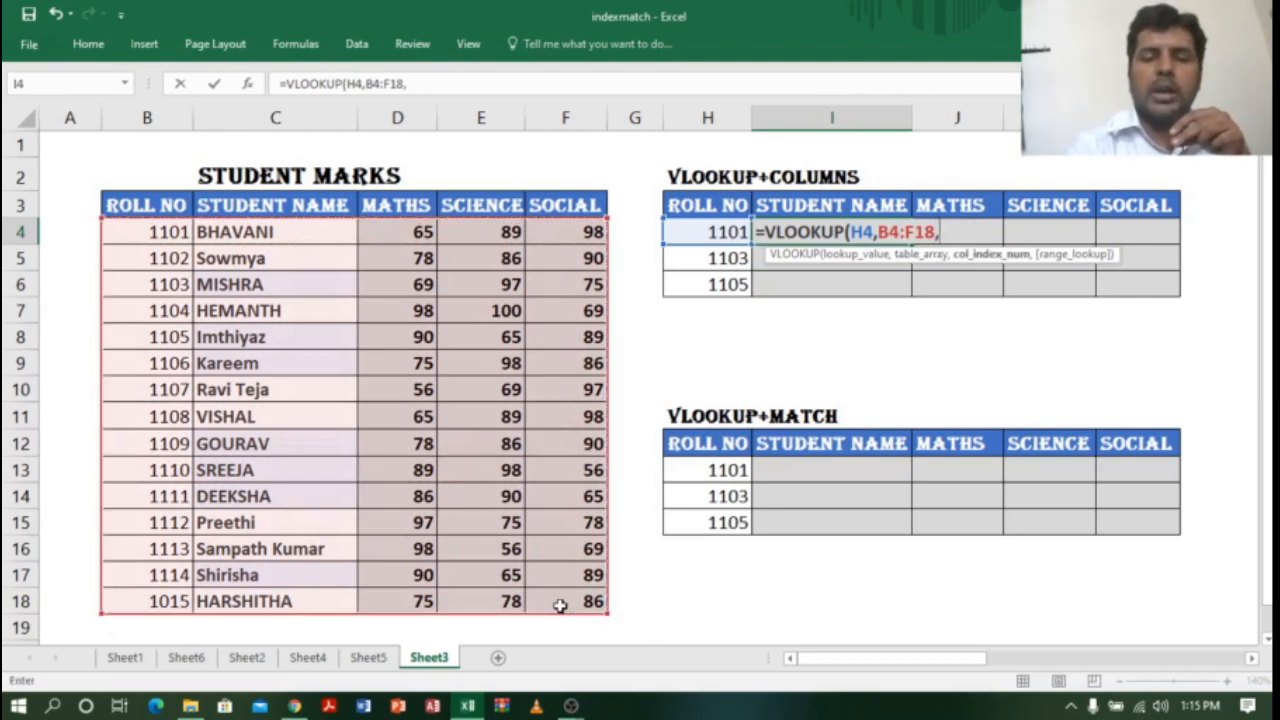
{"action": "type", "text": "2,"}
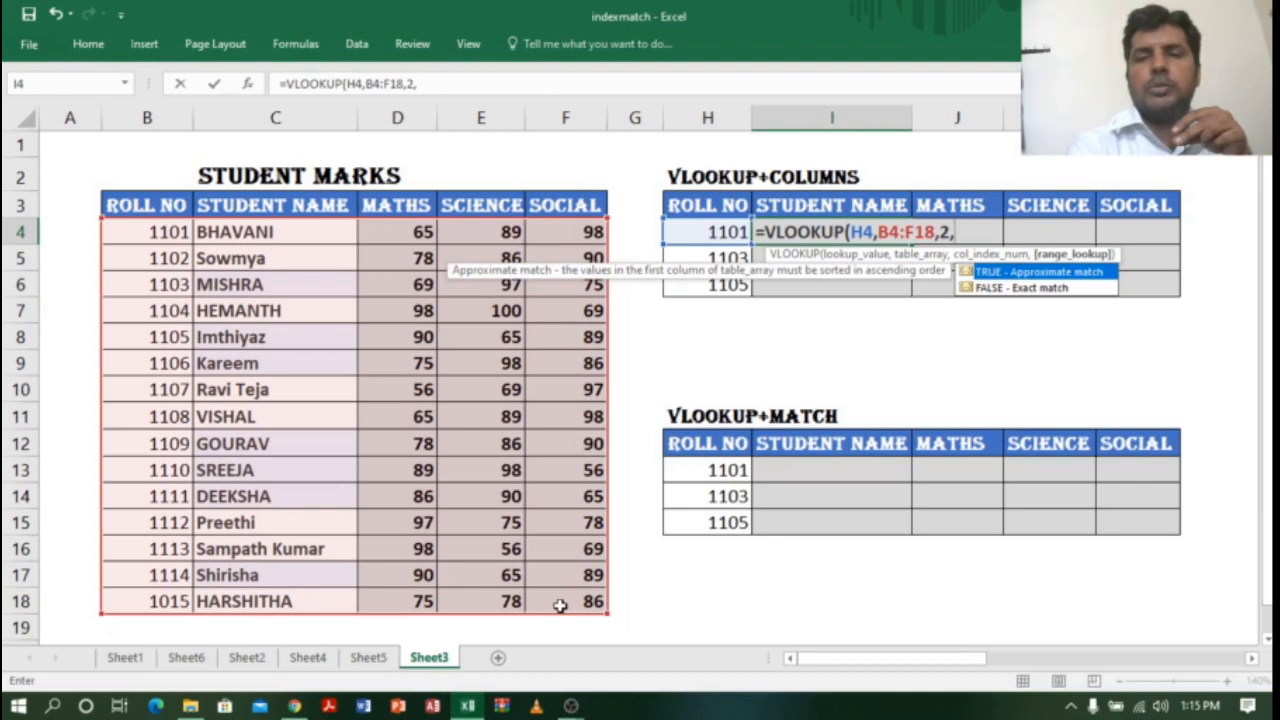
{"action": "type", "text": "0"}
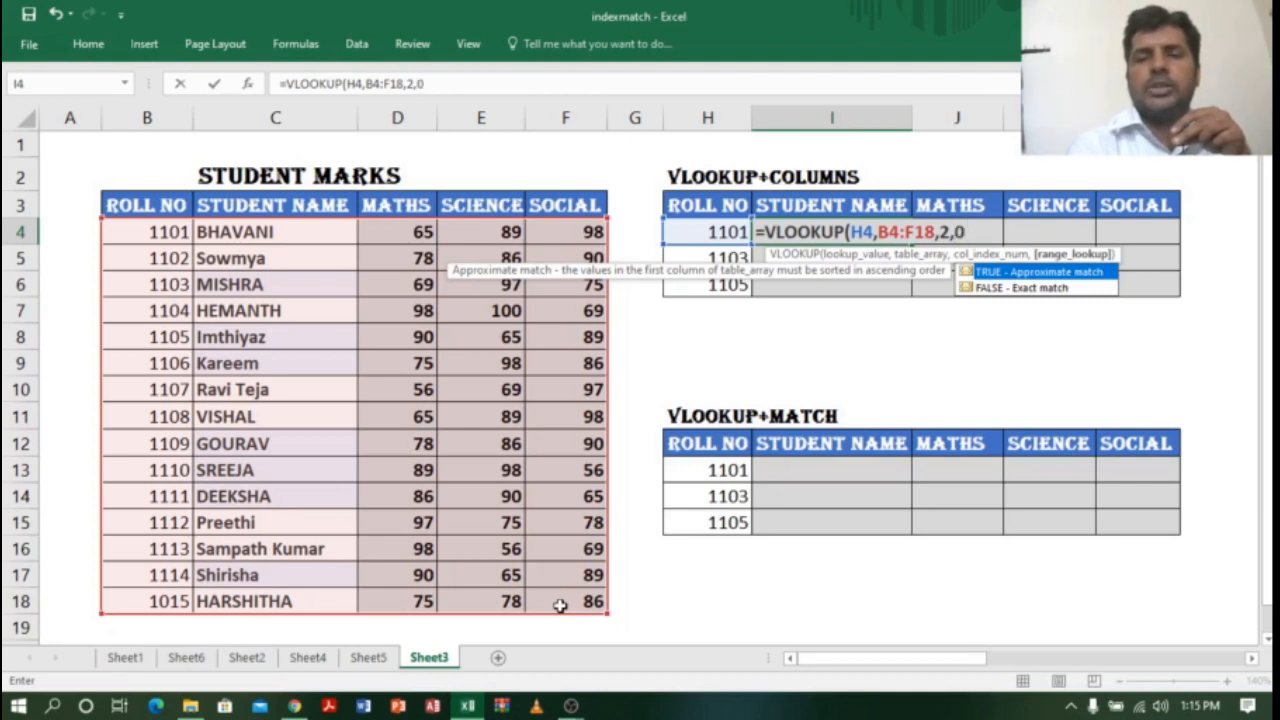
{"action": "type", "text": ")"}
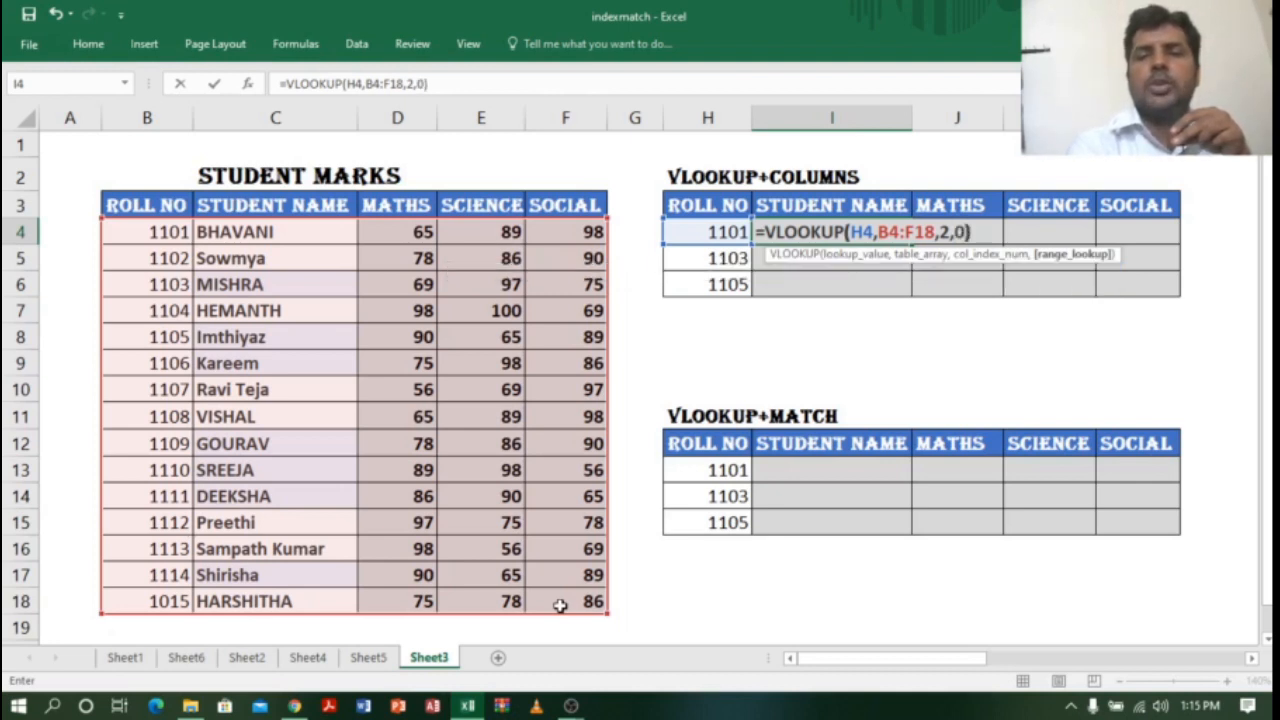
{"action": "key", "text": "Return"}
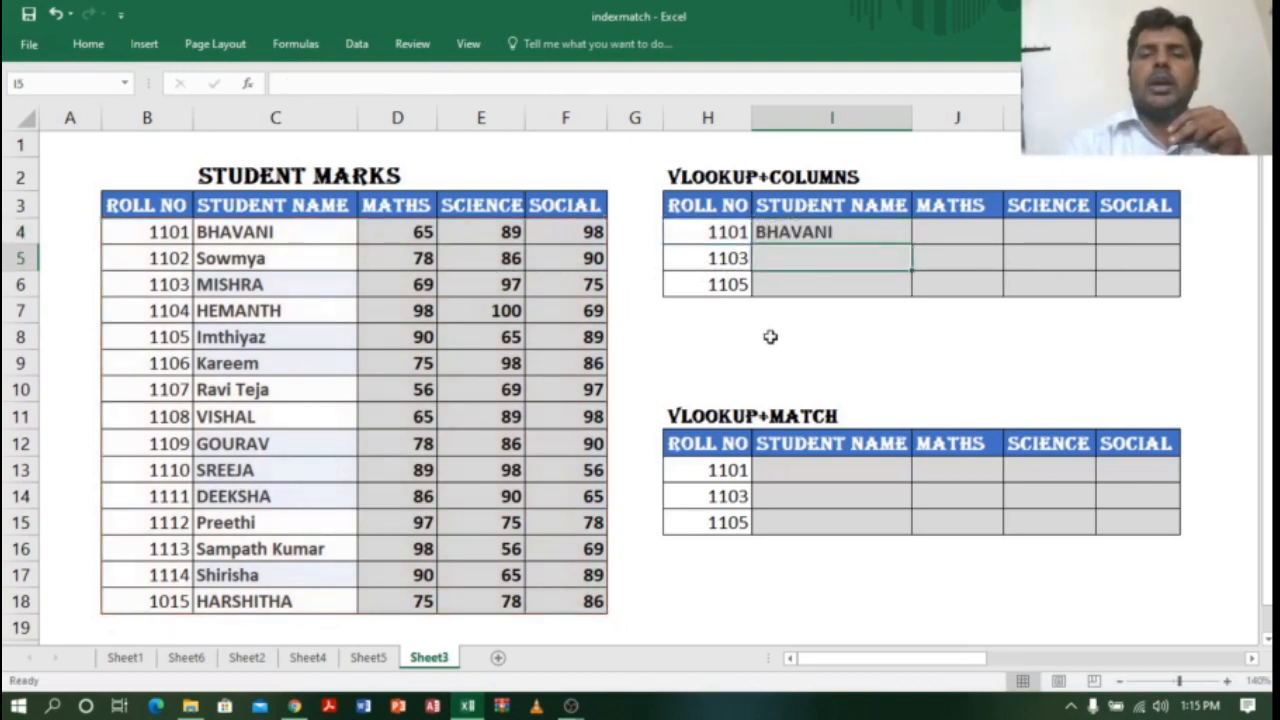
{"action": "left_click", "coordinate": [866, 231]}
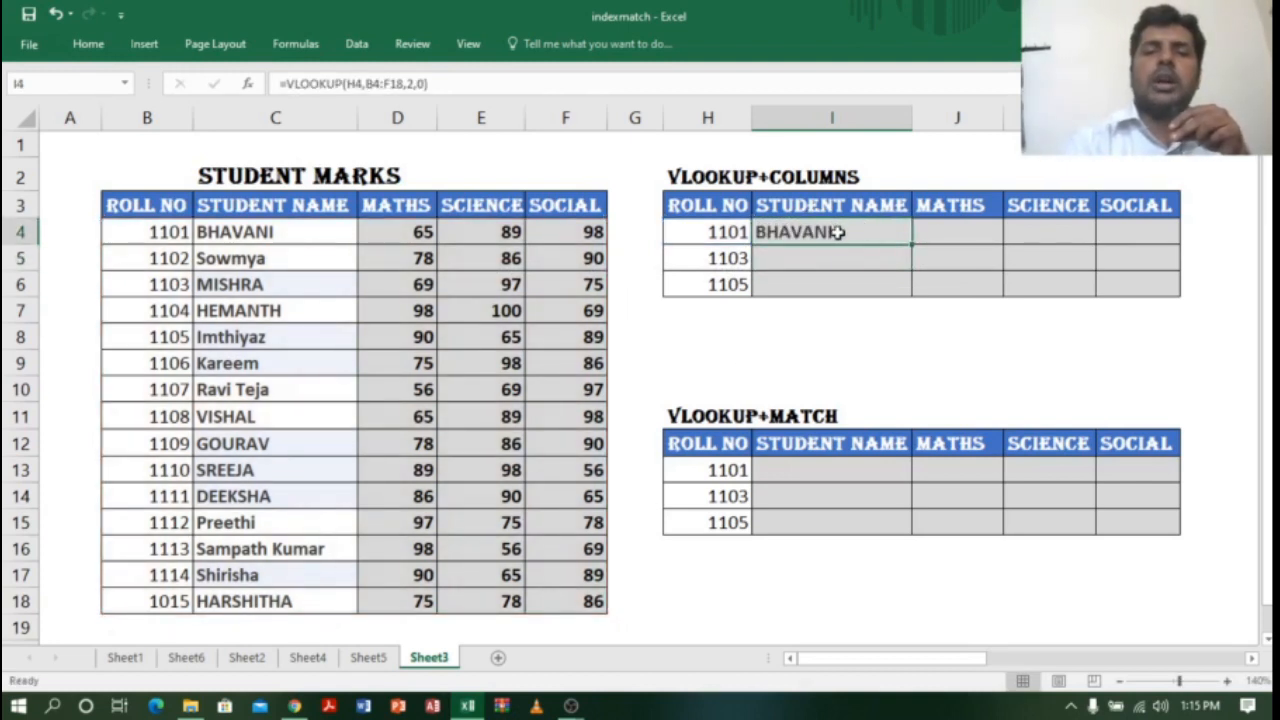
{"action": "left_click", "coordinate": [718, 232]}
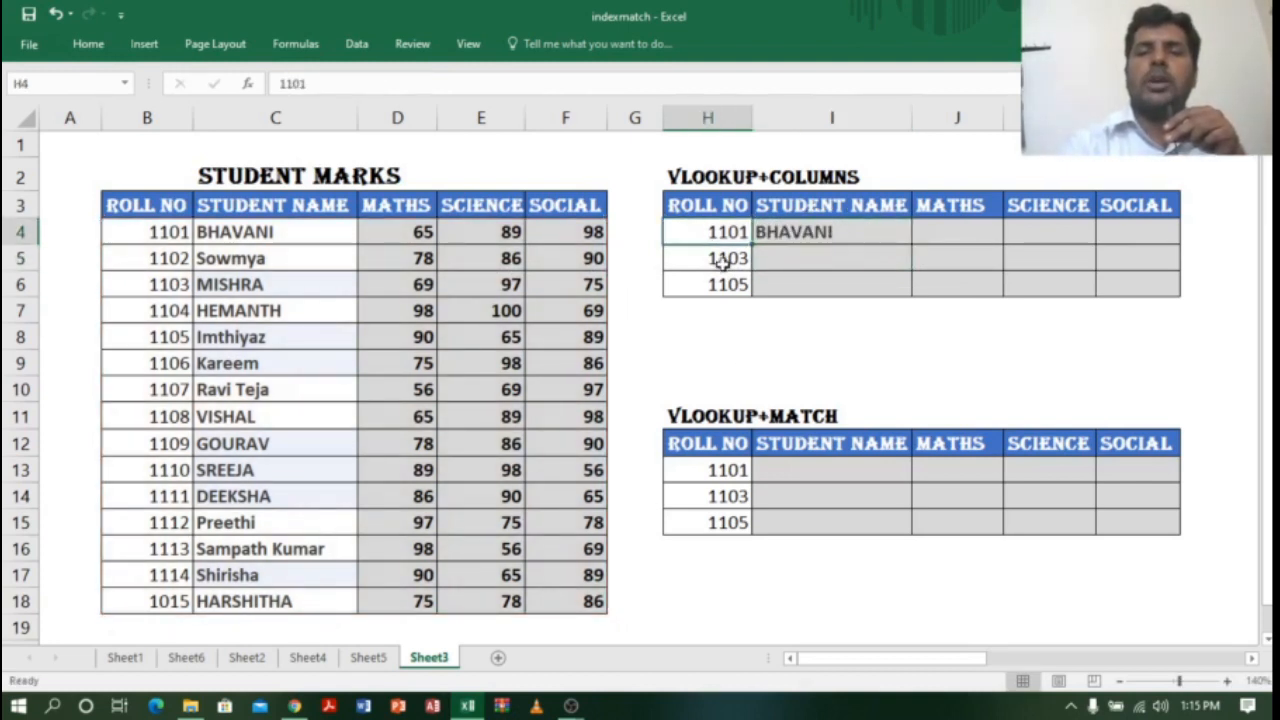
{"action": "left_click_drag", "start_coordinate": [143, 231], "coordinate": [282, 232]}
{"action": "left_click", "coordinate": [790, 331]}
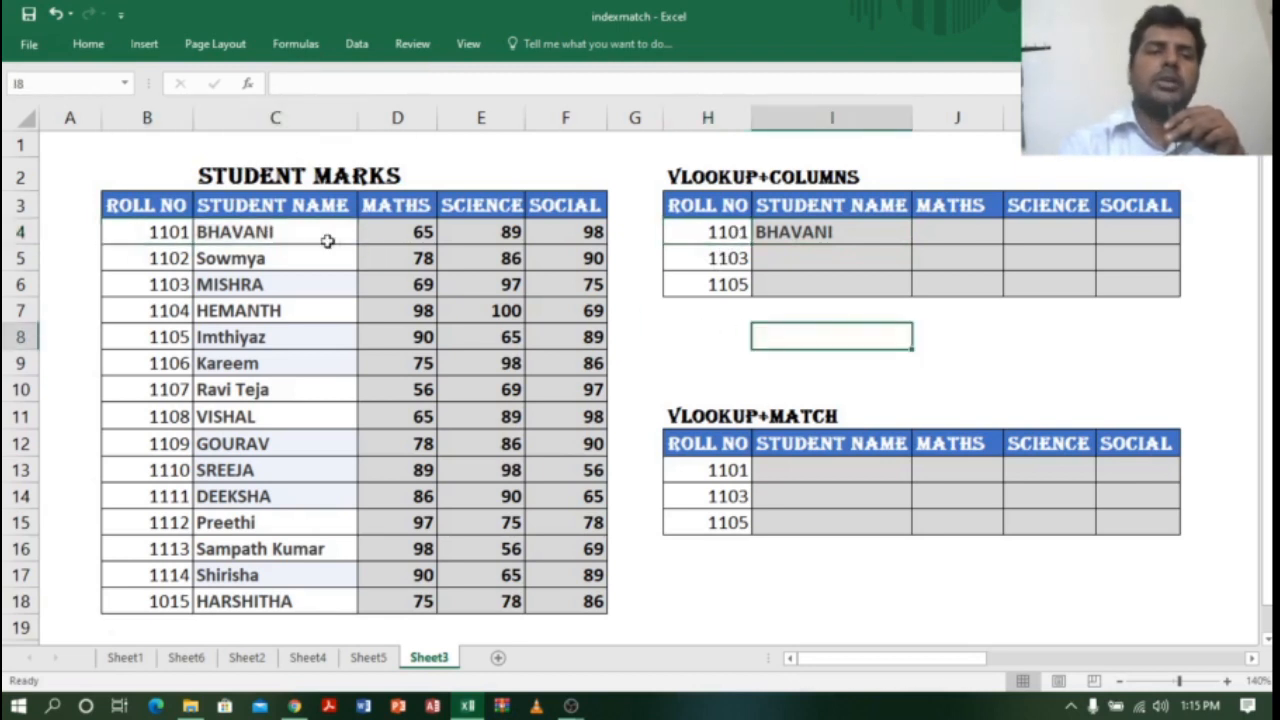
Insert a blank column before the Student Name column and check how it affects the VLOOKUP formula
{"action": "right_click", "coordinate": [228, 117]}
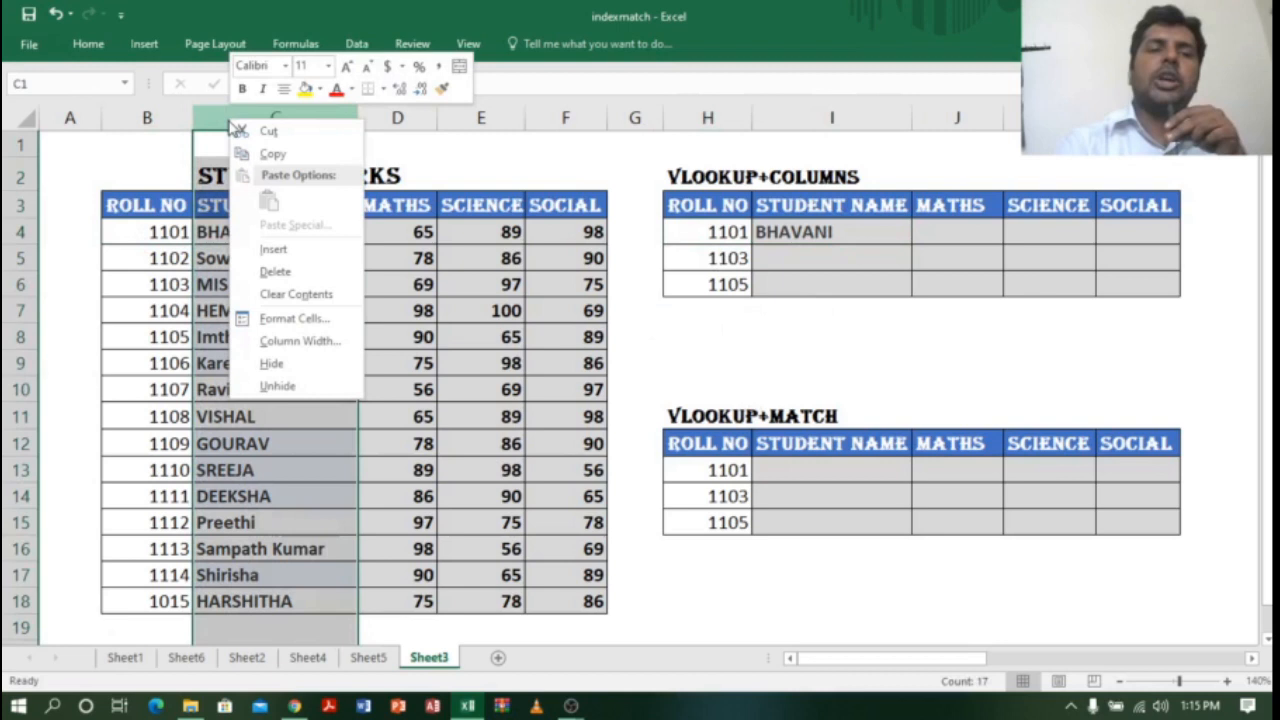
{"action": "left_click", "coordinate": [272, 250]}
{"action": "left_click", "coordinate": [250, 201]}
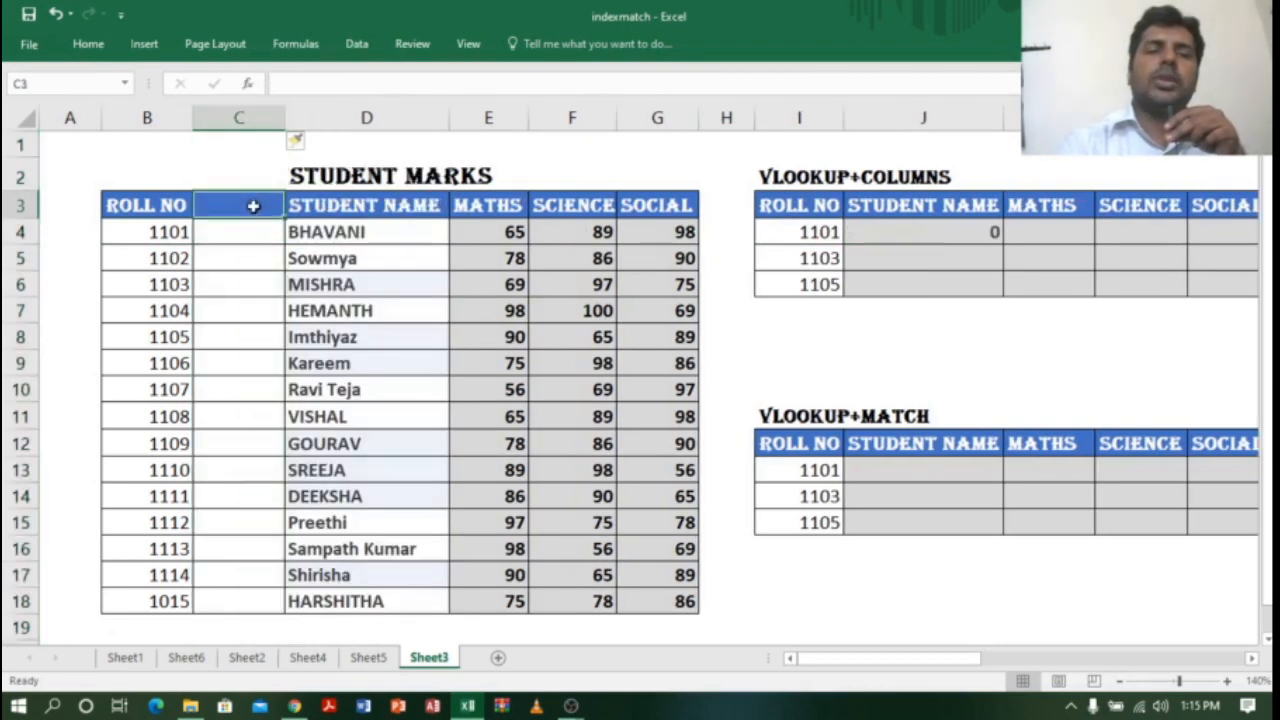
{"action": "left_click", "coordinate": [165, 205]}
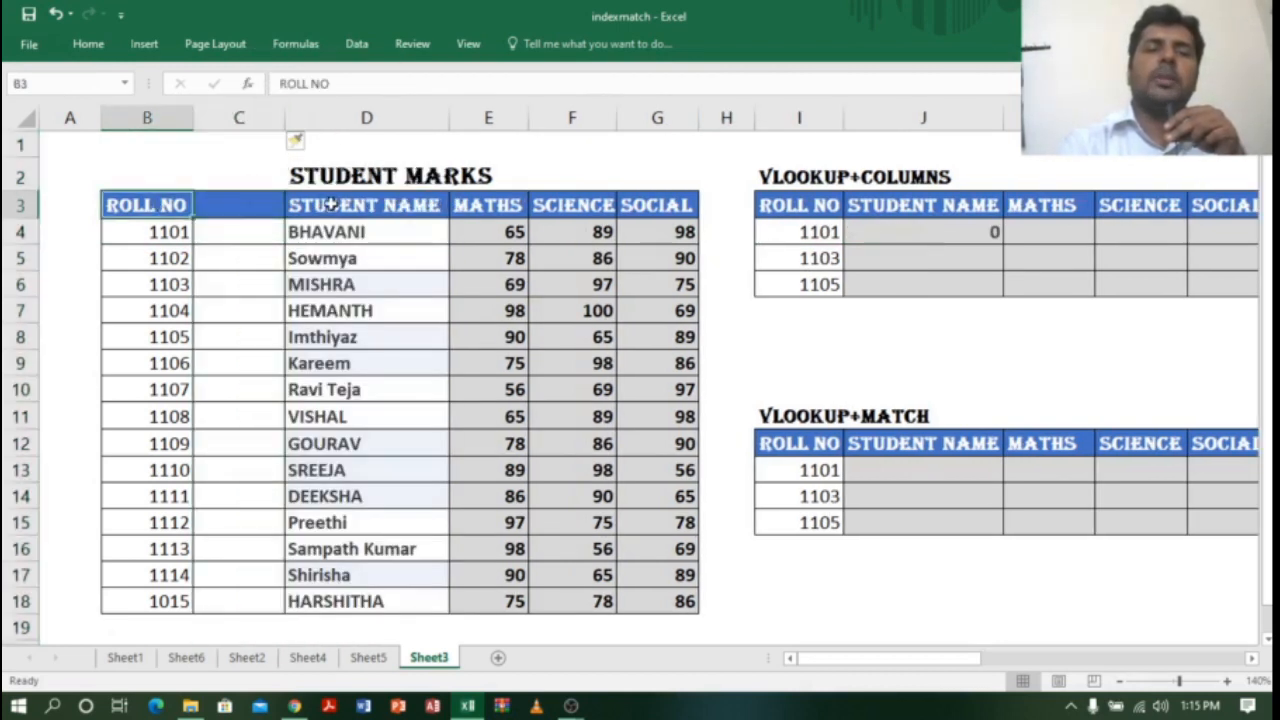
{"action": "left_click", "coordinate": [352, 204]}
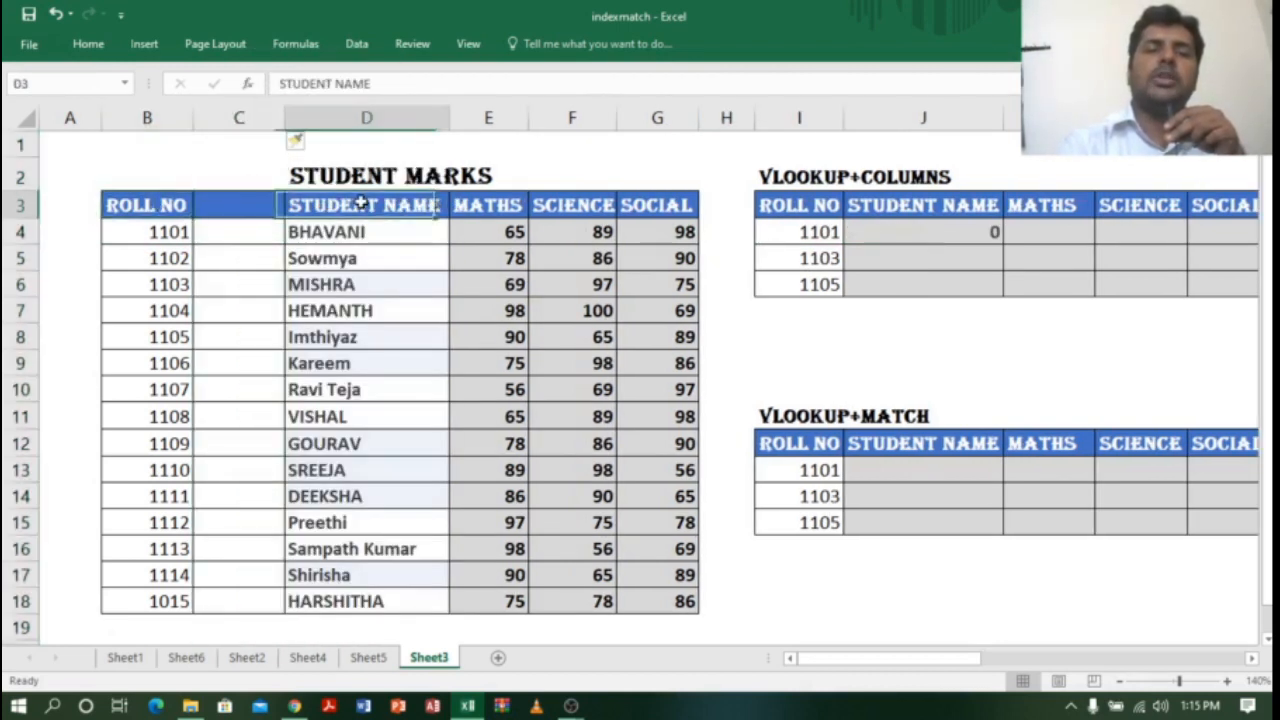
{"action": "left_click", "coordinate": [958, 232]}
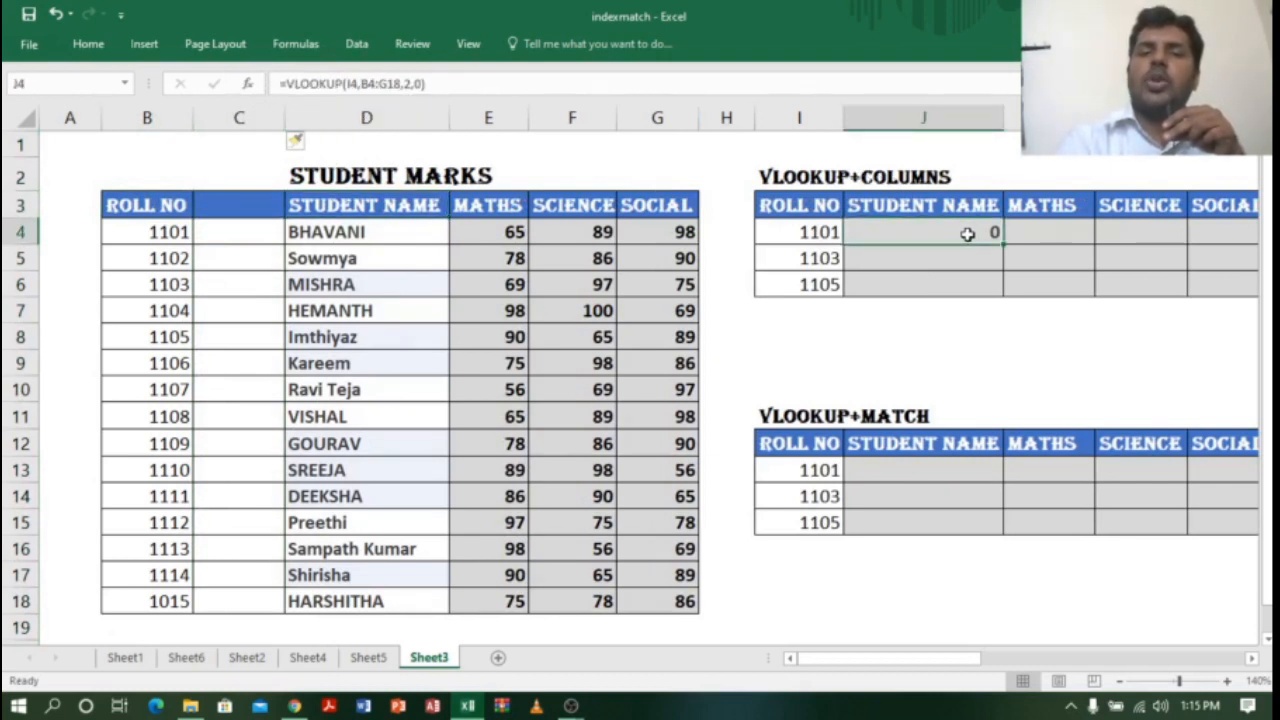
{"action": "left_click", "coordinate": [253, 112]}
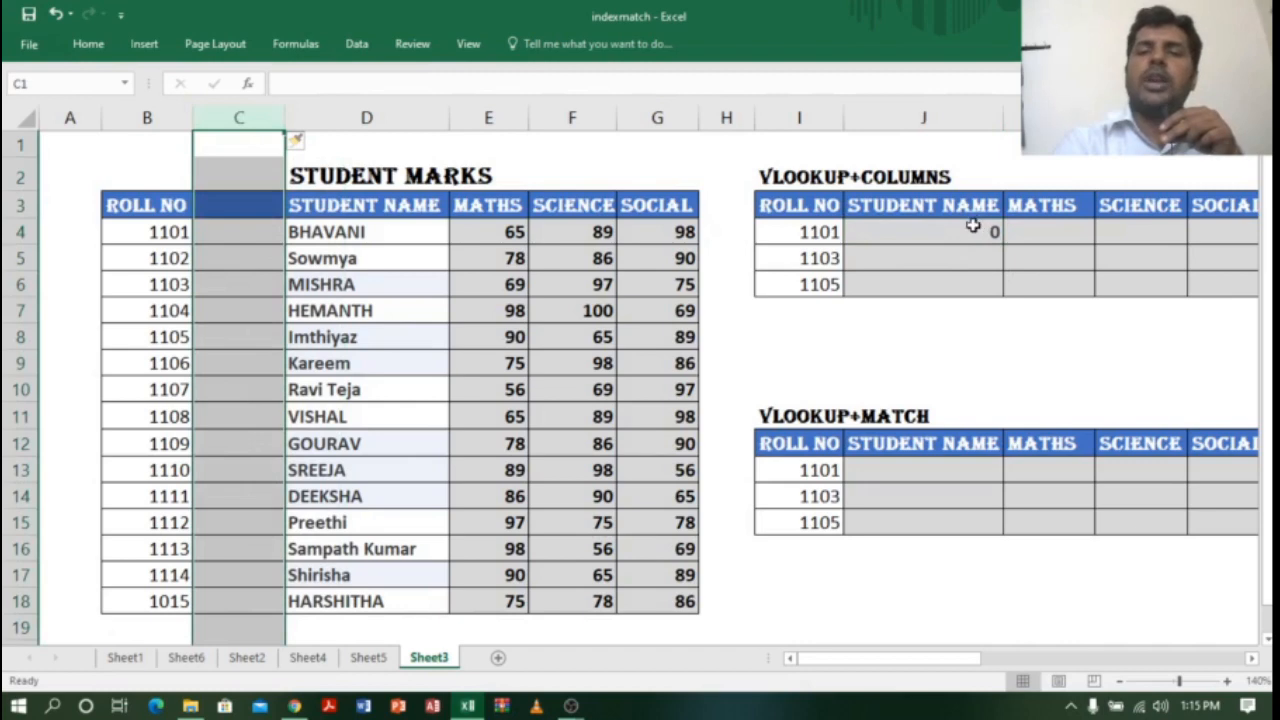
{"action": "left_click", "coordinate": [398, 226]}
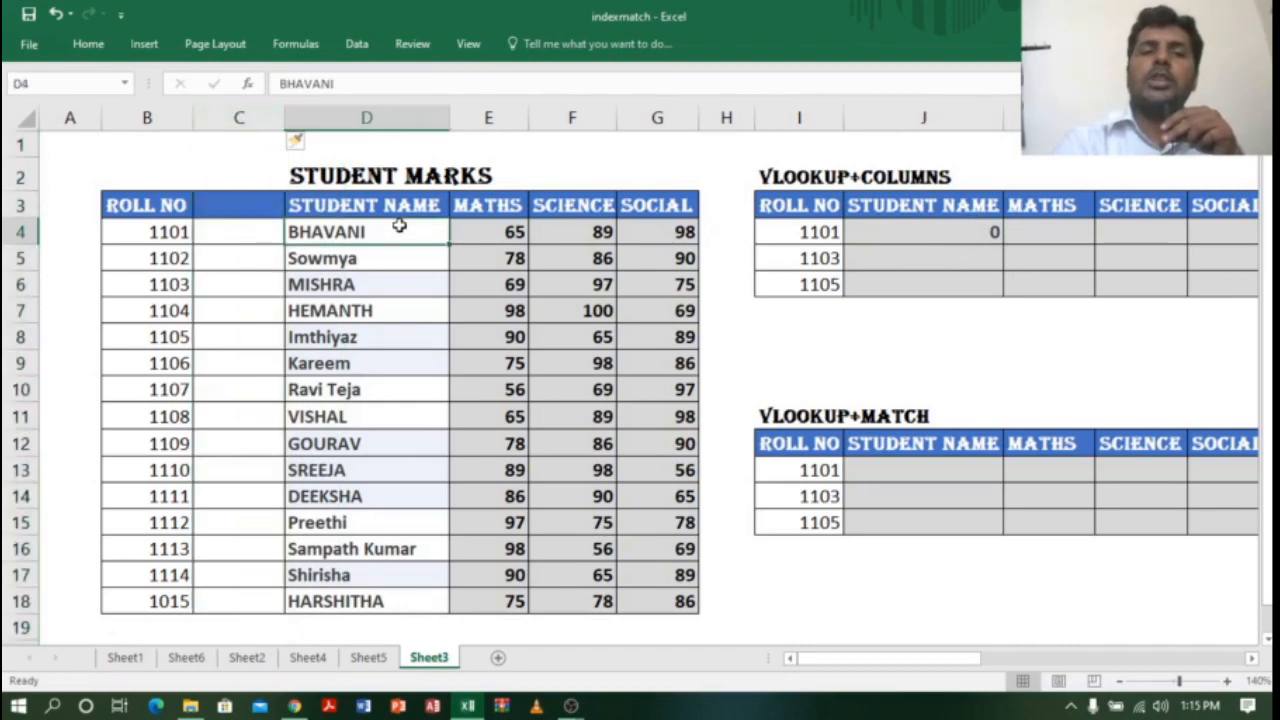
{"action": "left_click", "coordinate": [416, 122]}
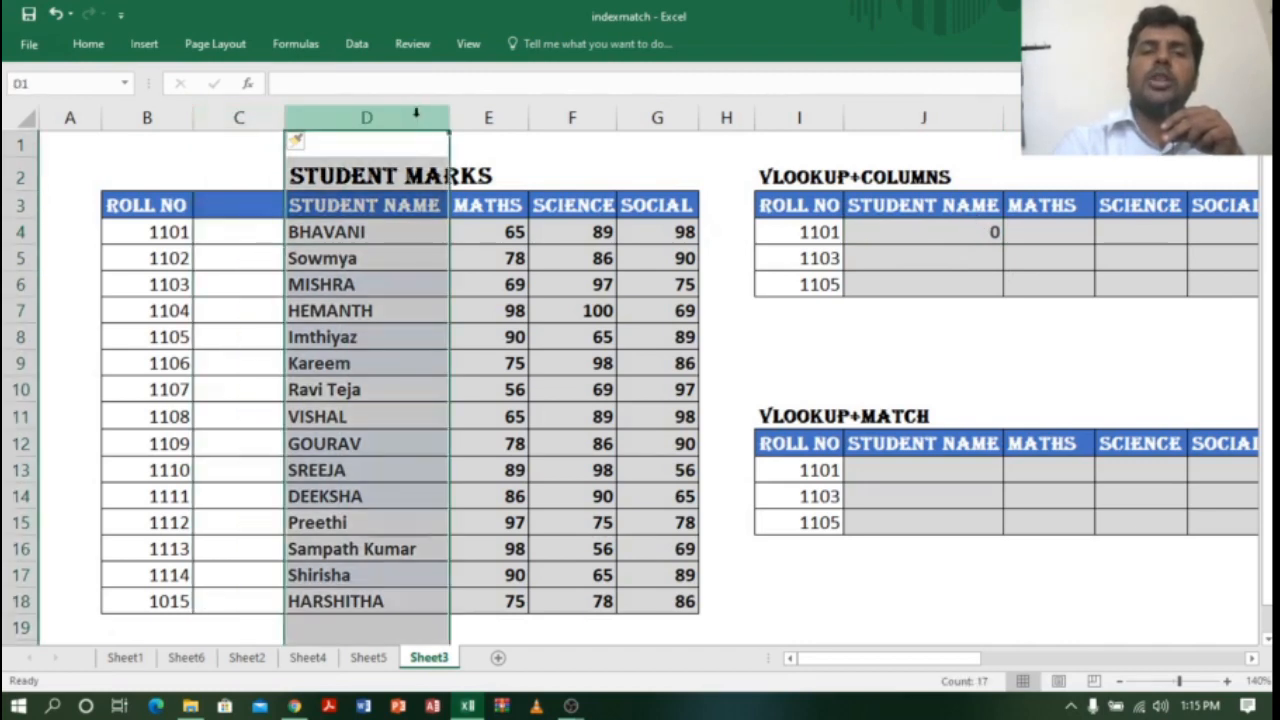
Set the column index of the VLOOKUP formula in J4 to 3
{"action": "left_click", "coordinate": [963, 229]}
{"action": "double_click", "coordinate": [963, 229]}
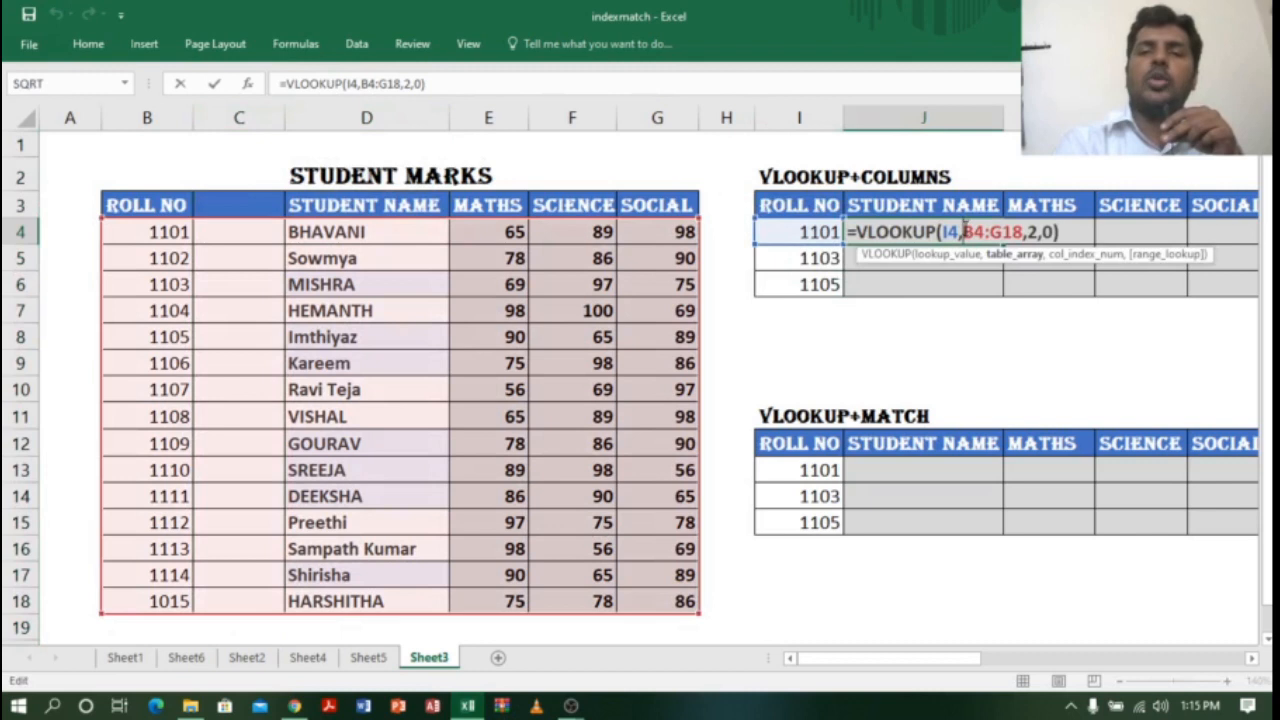
{"action": "left_click", "coordinate": [1040, 231]}
{"action": "key", "text": "BackSpace"}
{"action": "type", "text": "3"}
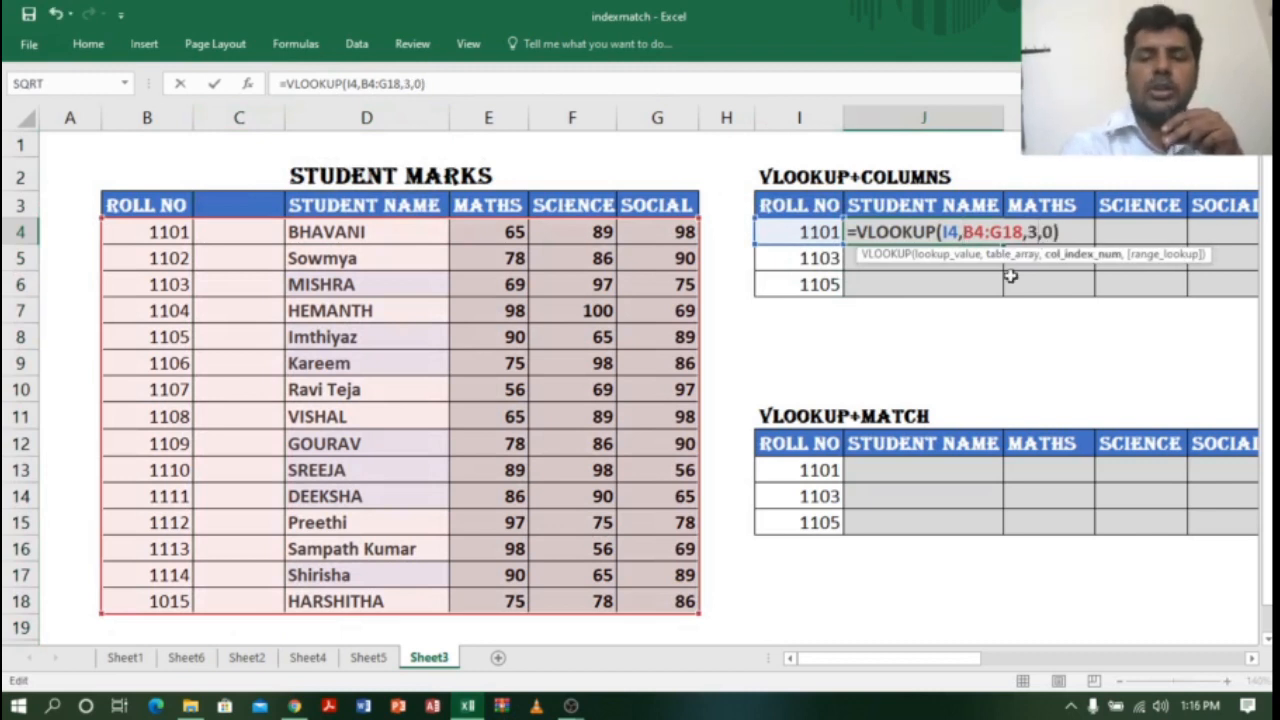
{"action": "key", "text": "ctrl+Return"}
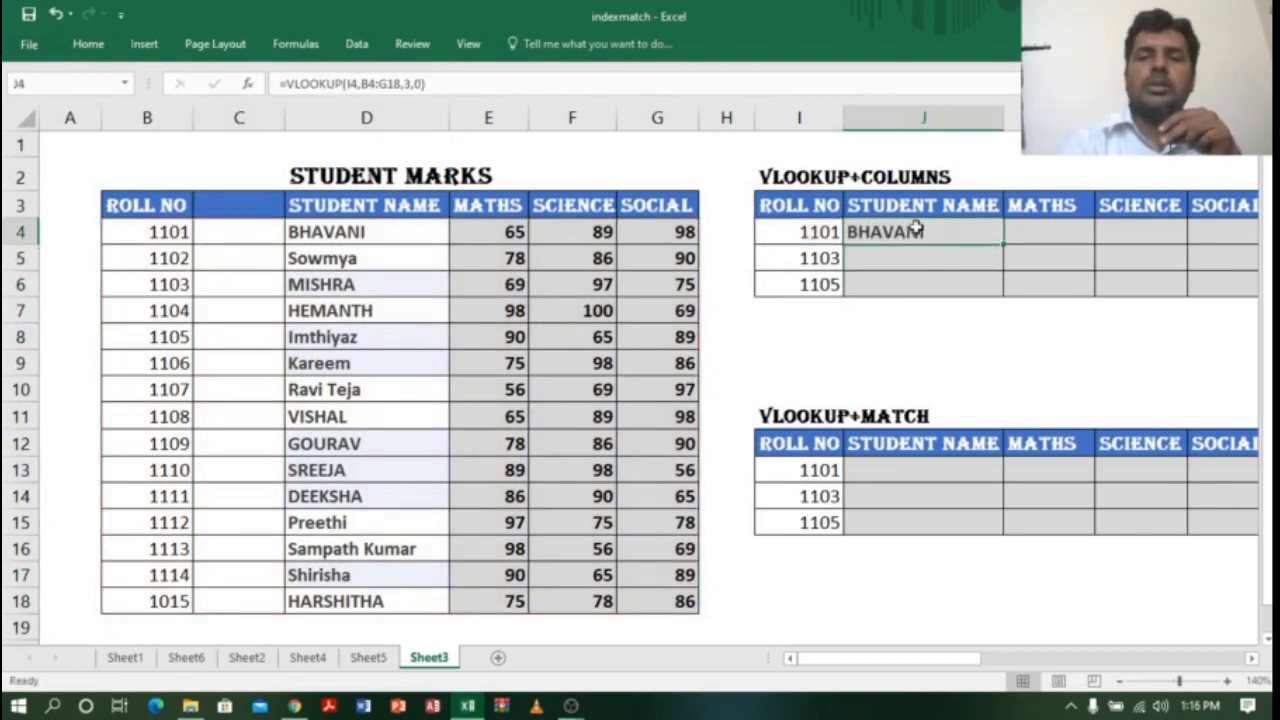
Delete the blank column C between the roll numbers and the student names
{"action": "left_click", "coordinate": [262, 118]}
{"action": "right_click", "coordinate": [270, 121]}
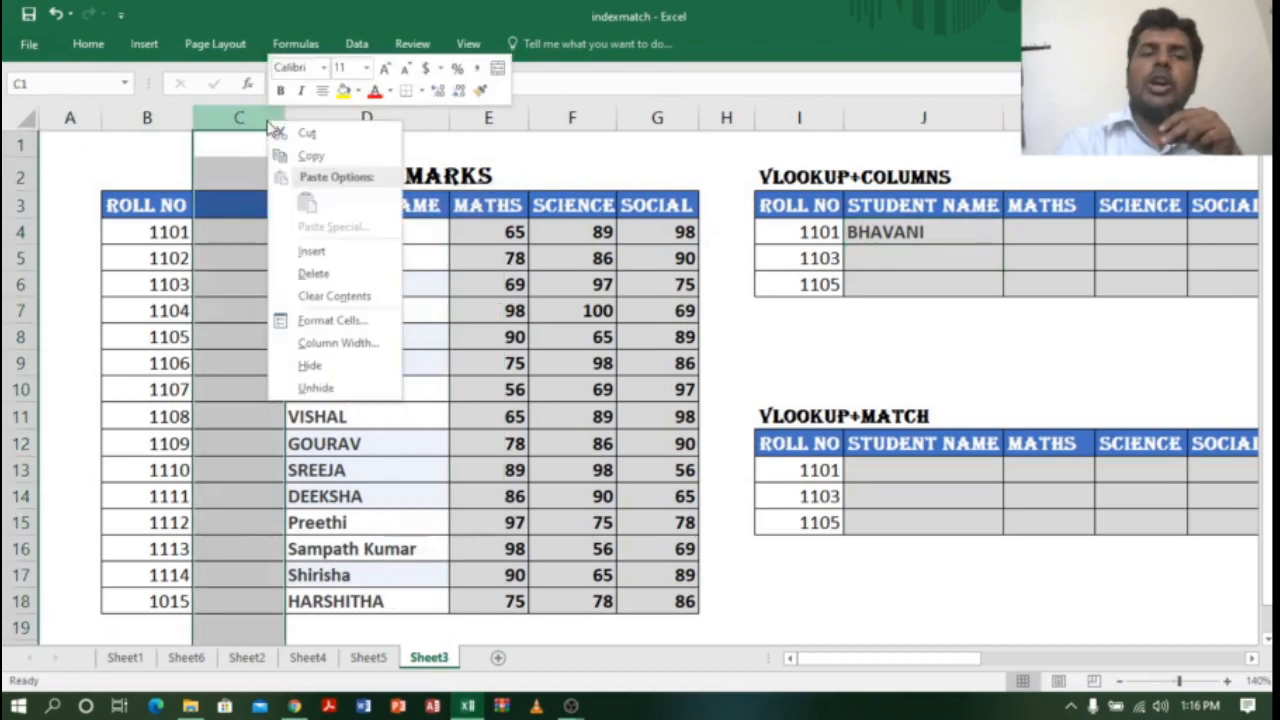
{"action": "left_click", "coordinate": [310, 274]}
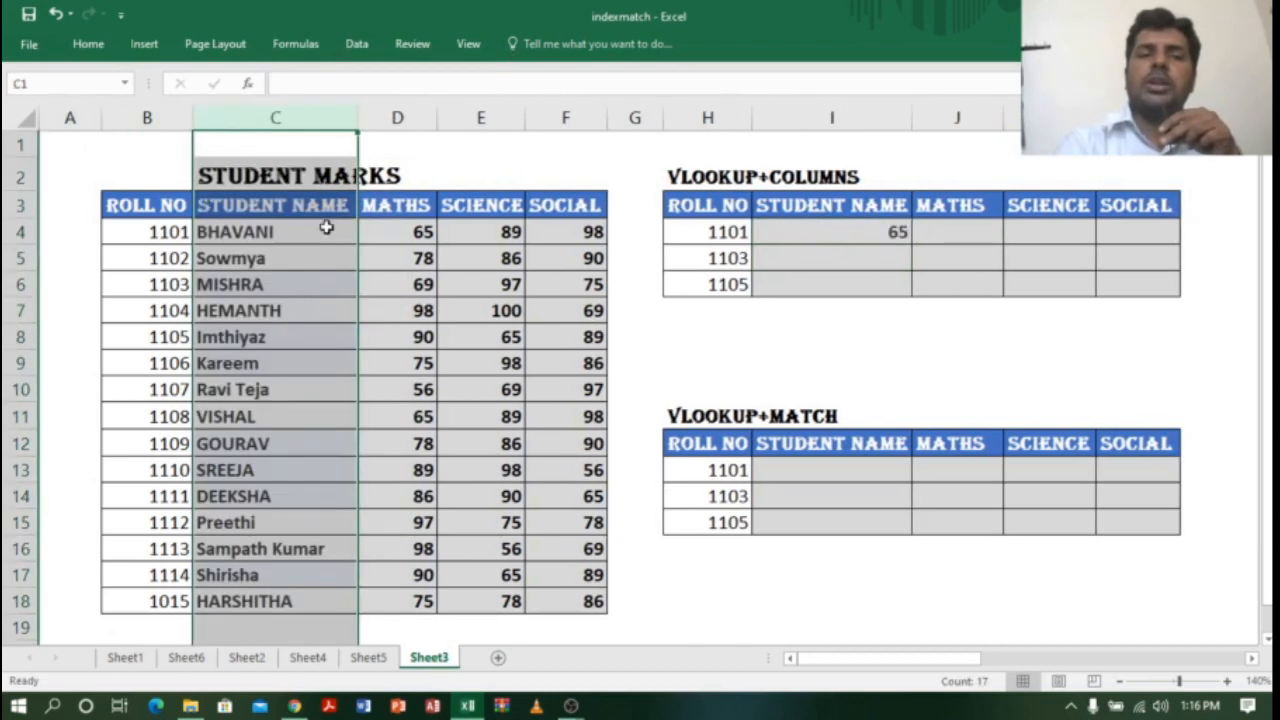
{"action": "left_click", "coordinate": [326, 230]}
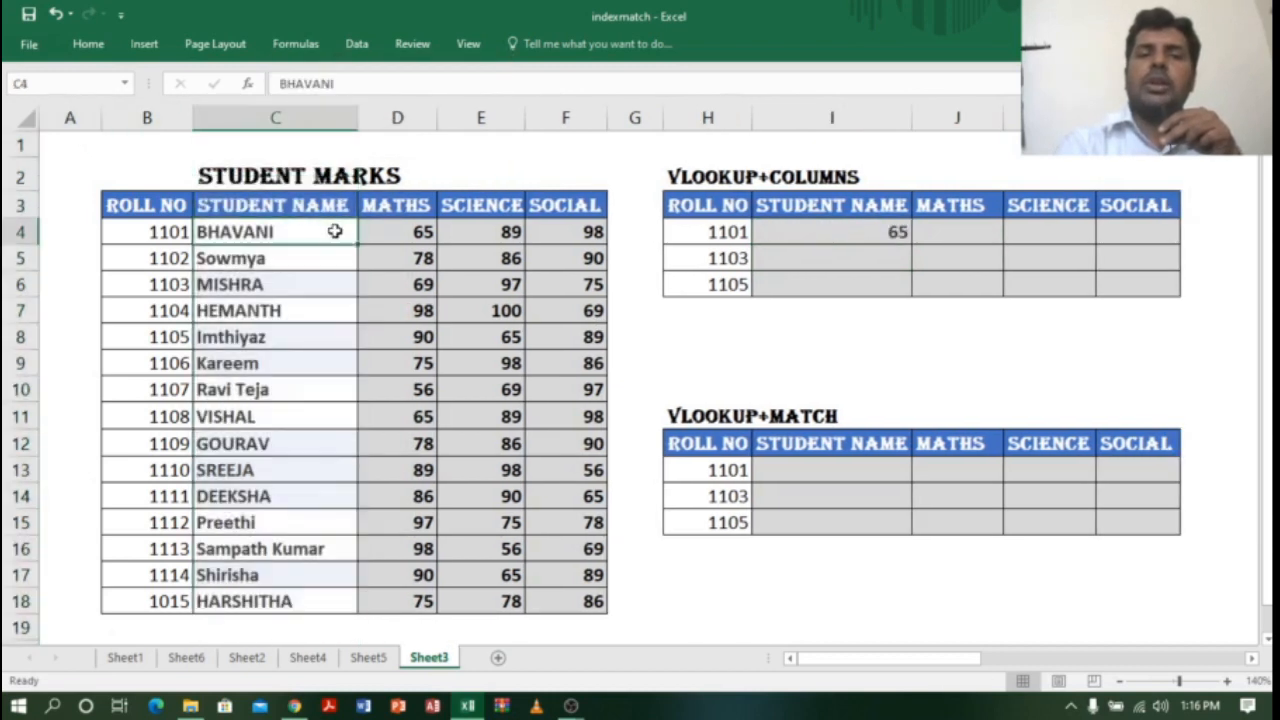
Set the column index of the VLOOKUP formula in I4 to 2 so it returns the student name
{"action": "left_click", "coordinate": [310, 117]}
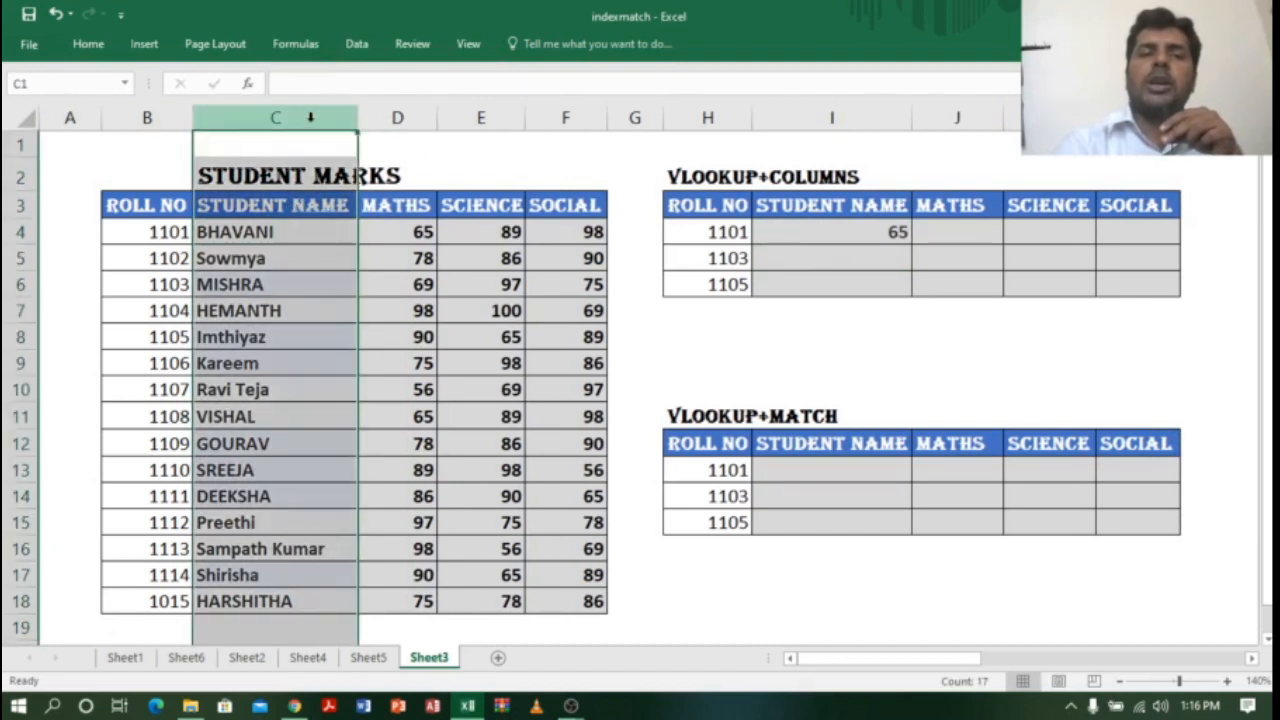
{"action": "left_click", "coordinate": [396, 117]}
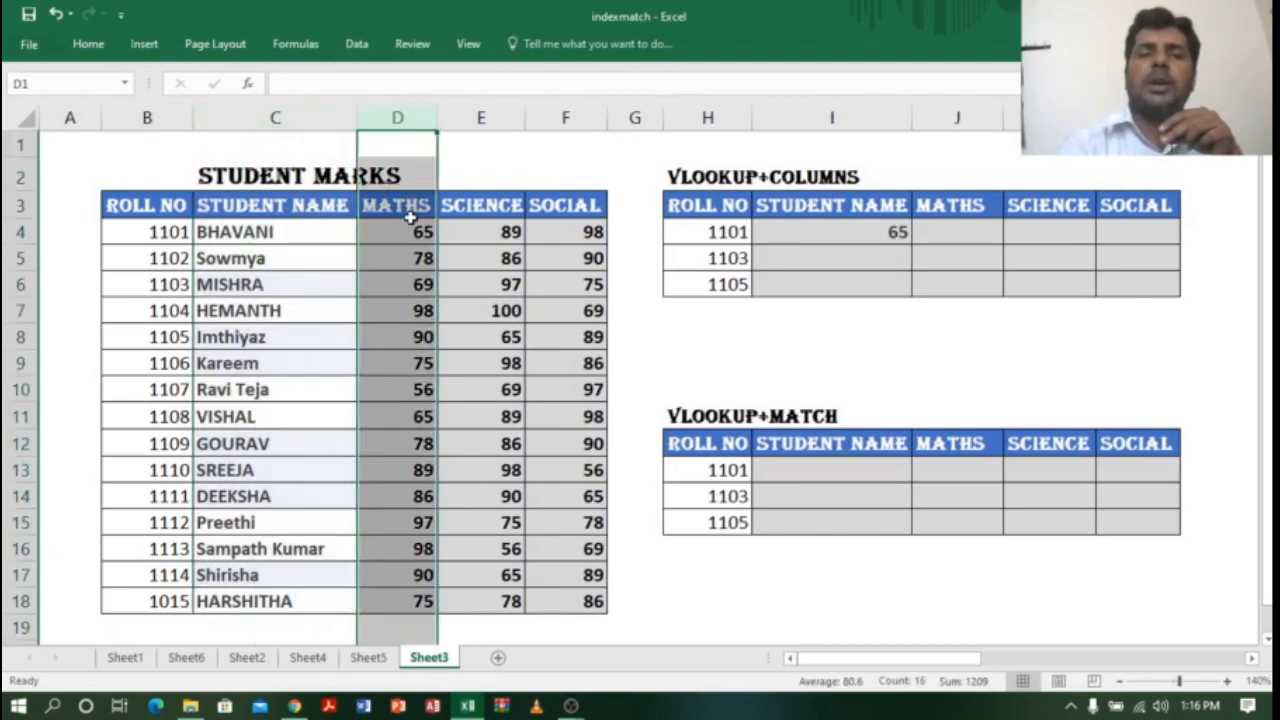
{"action": "left_click", "coordinate": [875, 233]}
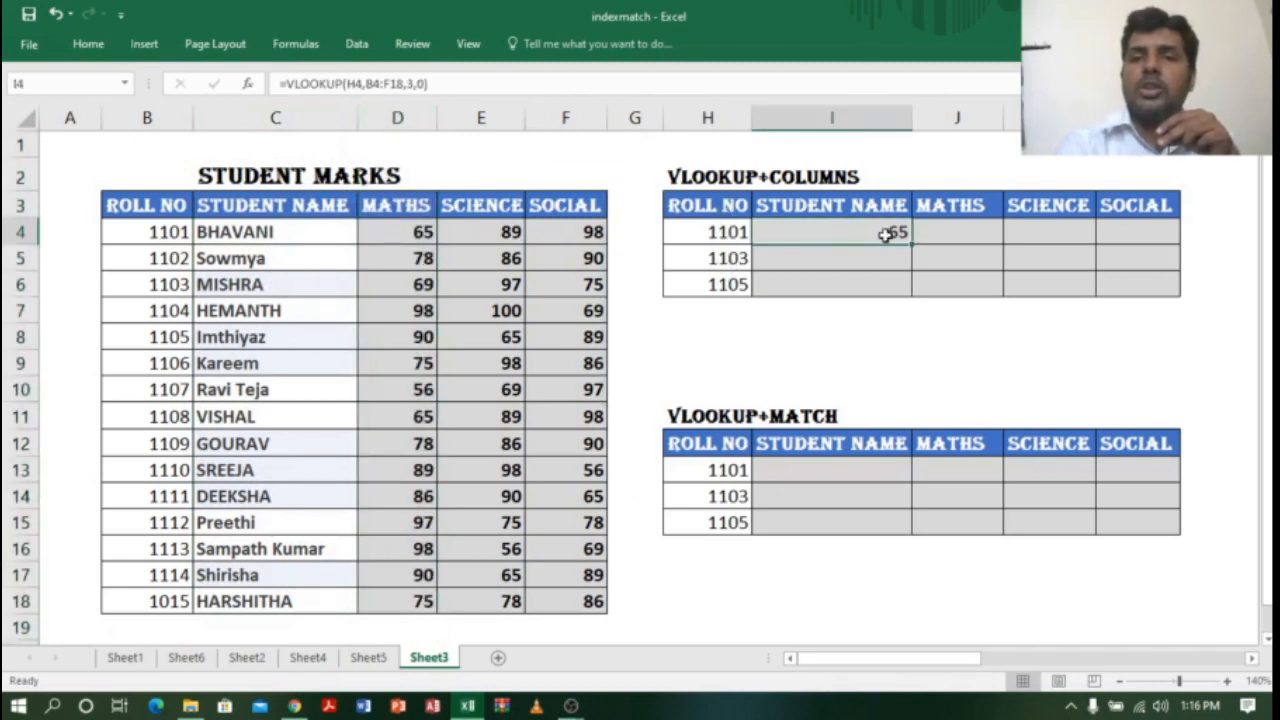
{"action": "double_click", "coordinate": [862, 226]}
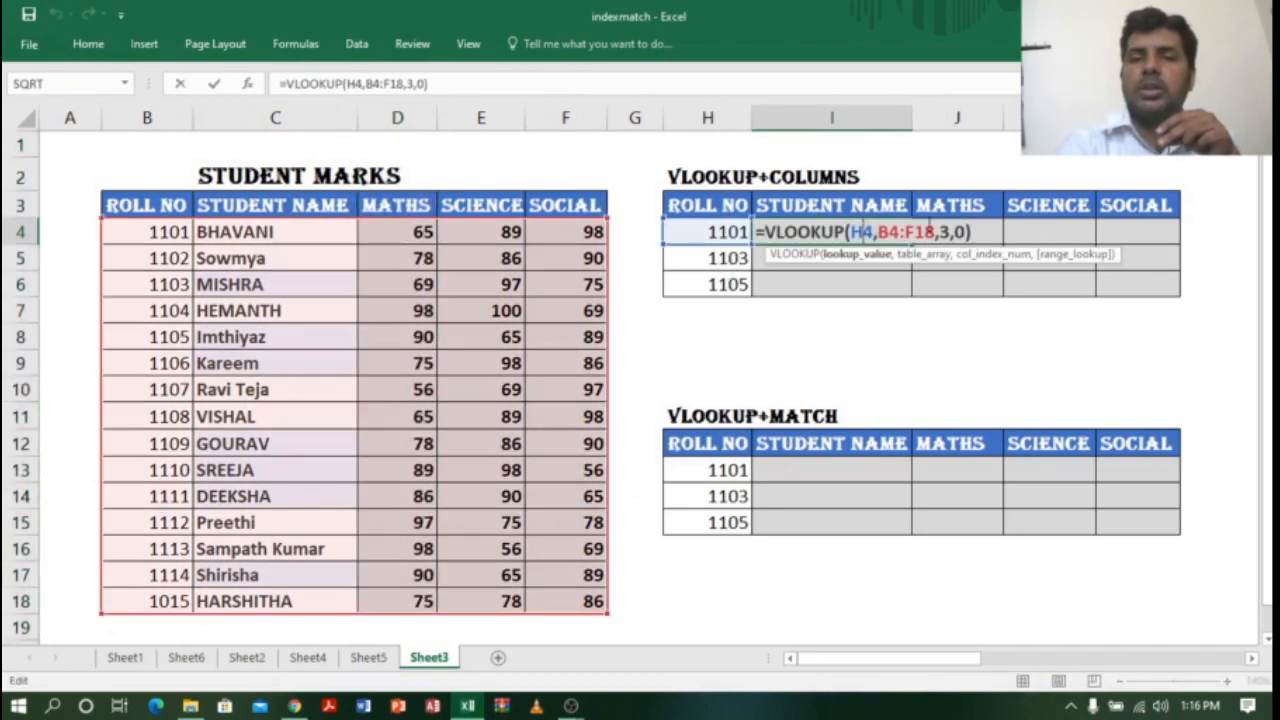
{"action": "left_click", "coordinate": [948, 232]}
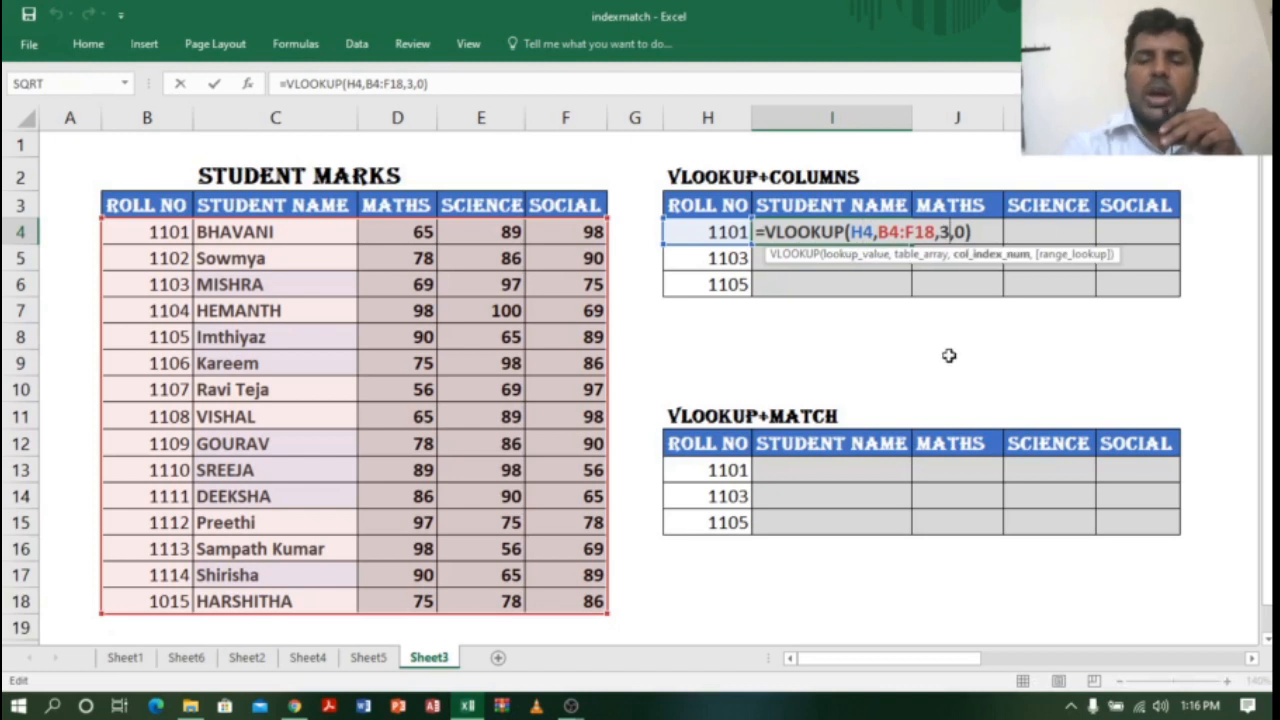
{"action": "key", "text": "BackSpace"}
{"action": "type", "text": "2"}
{"action": "key", "text": "Return"}
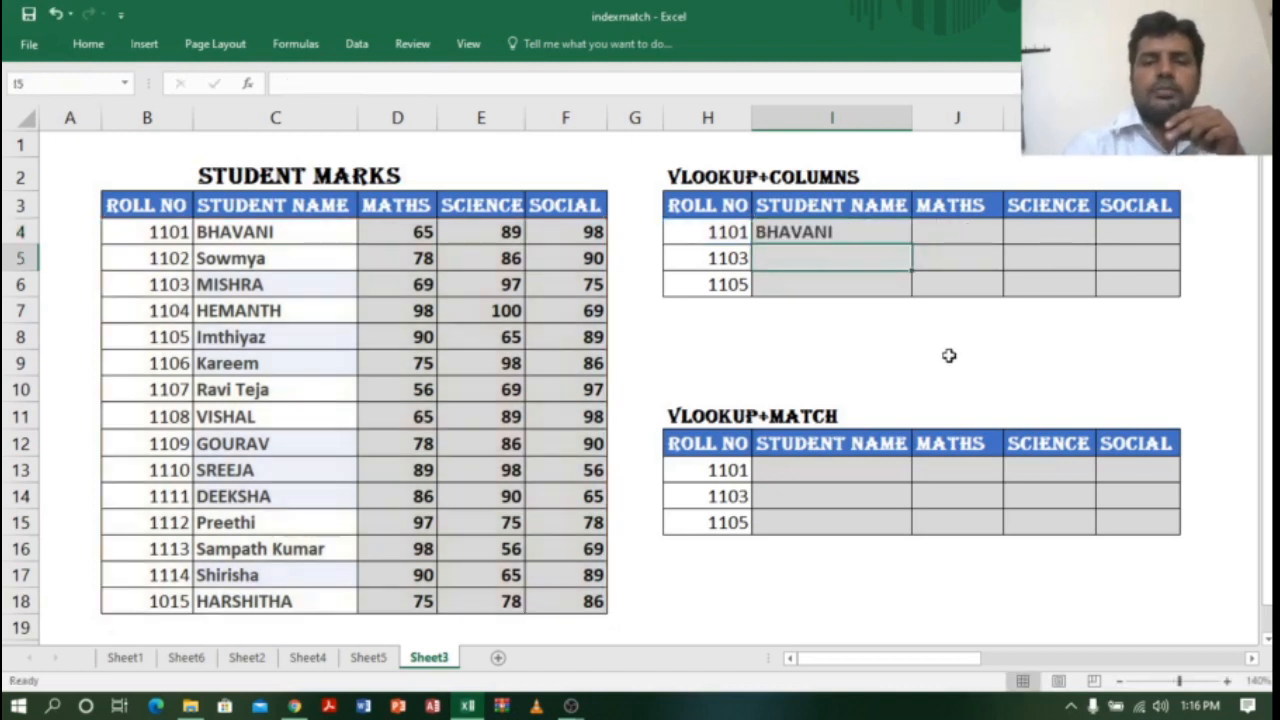
Lock the references in the I4 VLOOKUP formula as $H4 for the lookup value and $B$4:$F$18 for the table
{"action": "left_click", "coordinate": [877, 228]}
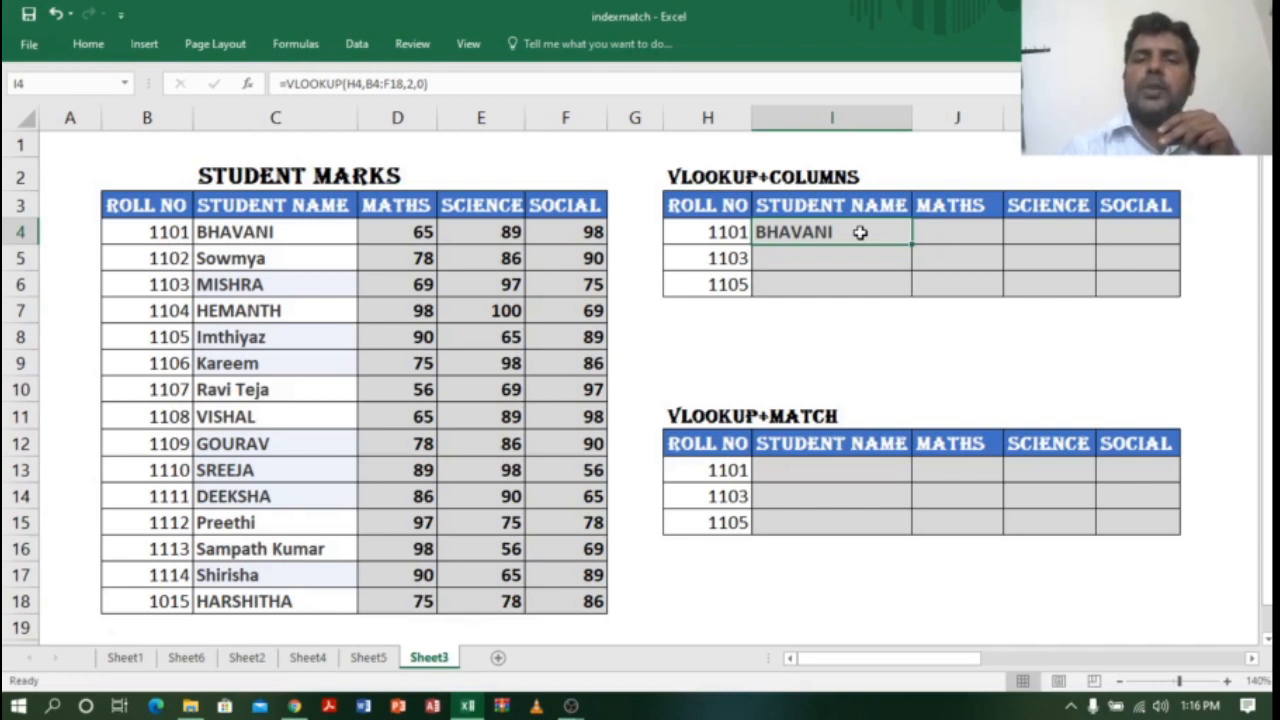
{"action": "left_click", "coordinate": [972, 208]}
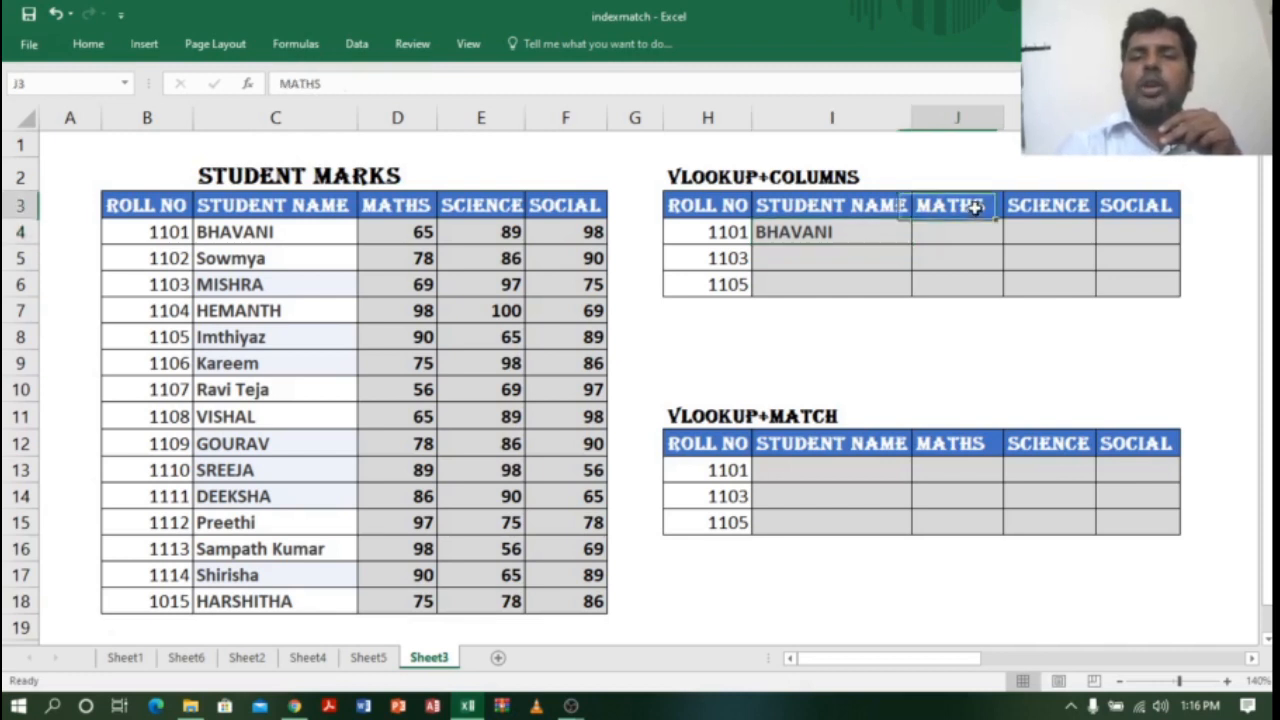
{"action": "left_click", "coordinate": [1081, 213]}
{"action": "left_click", "coordinate": [1133, 206]}
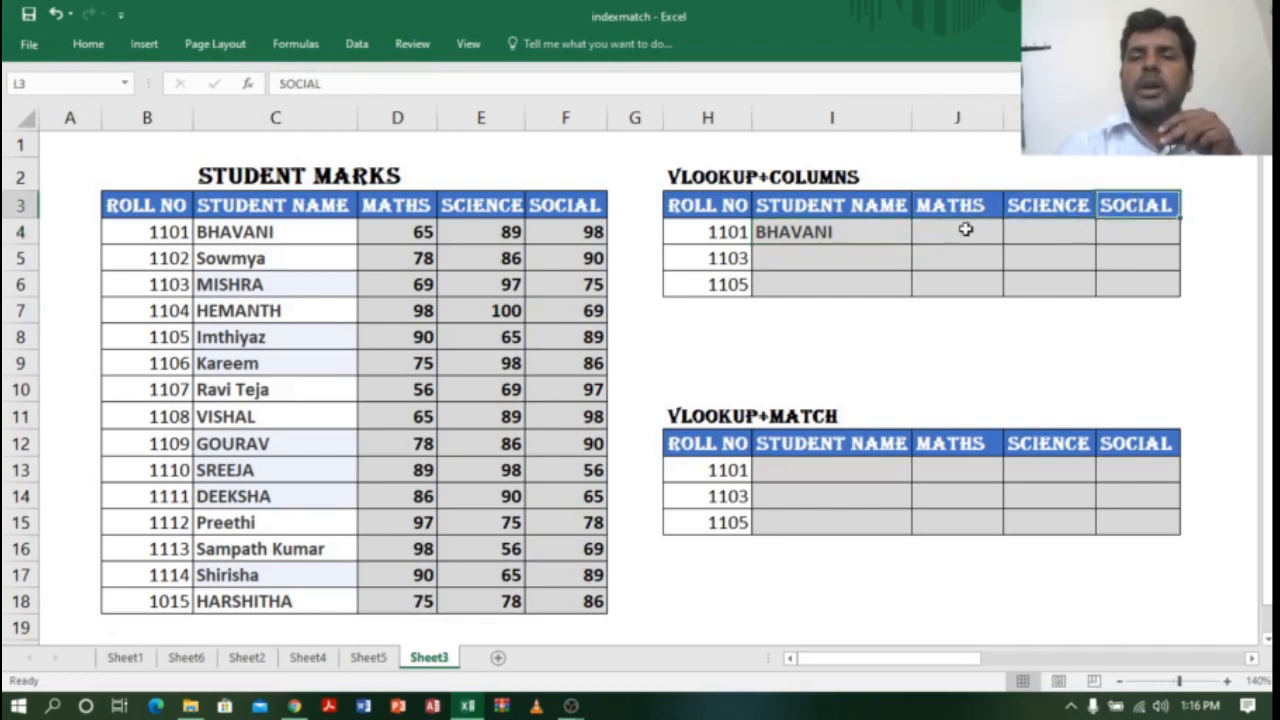
{"action": "double_click", "coordinate": [835, 232]}
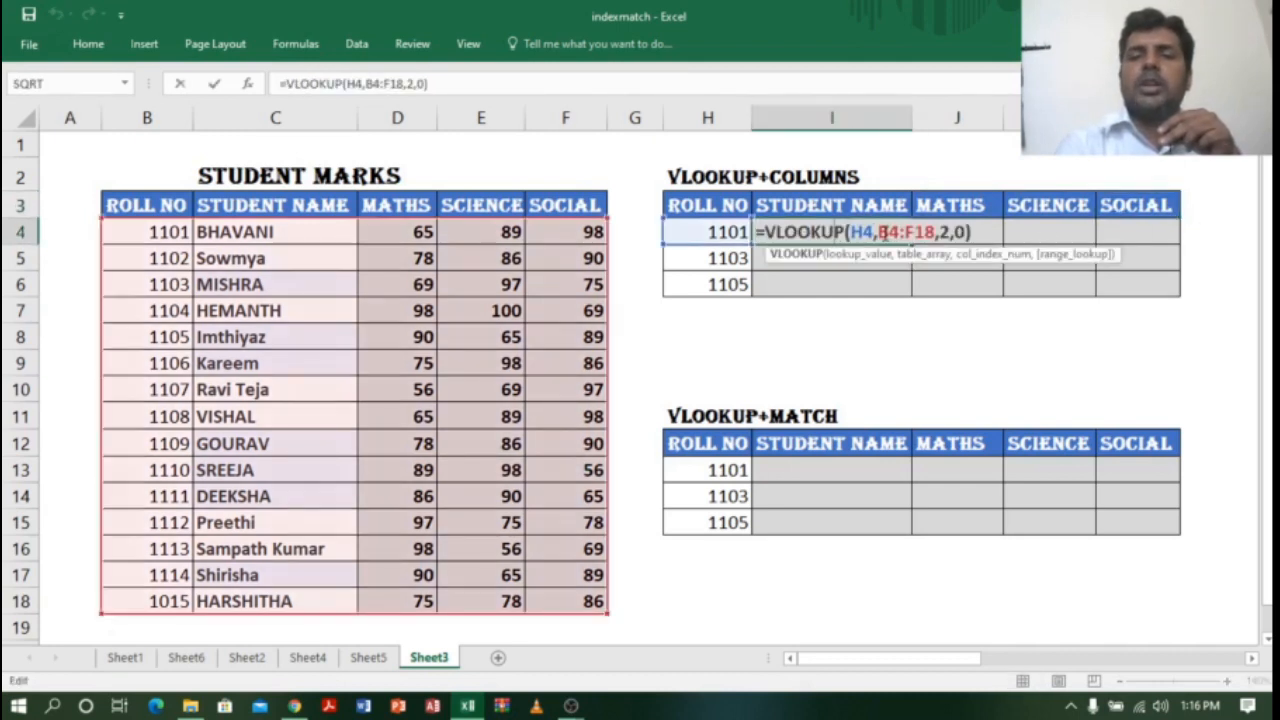
{"action": "left_click_drag", "start_coordinate": [880, 232], "coordinate": [935, 230]}
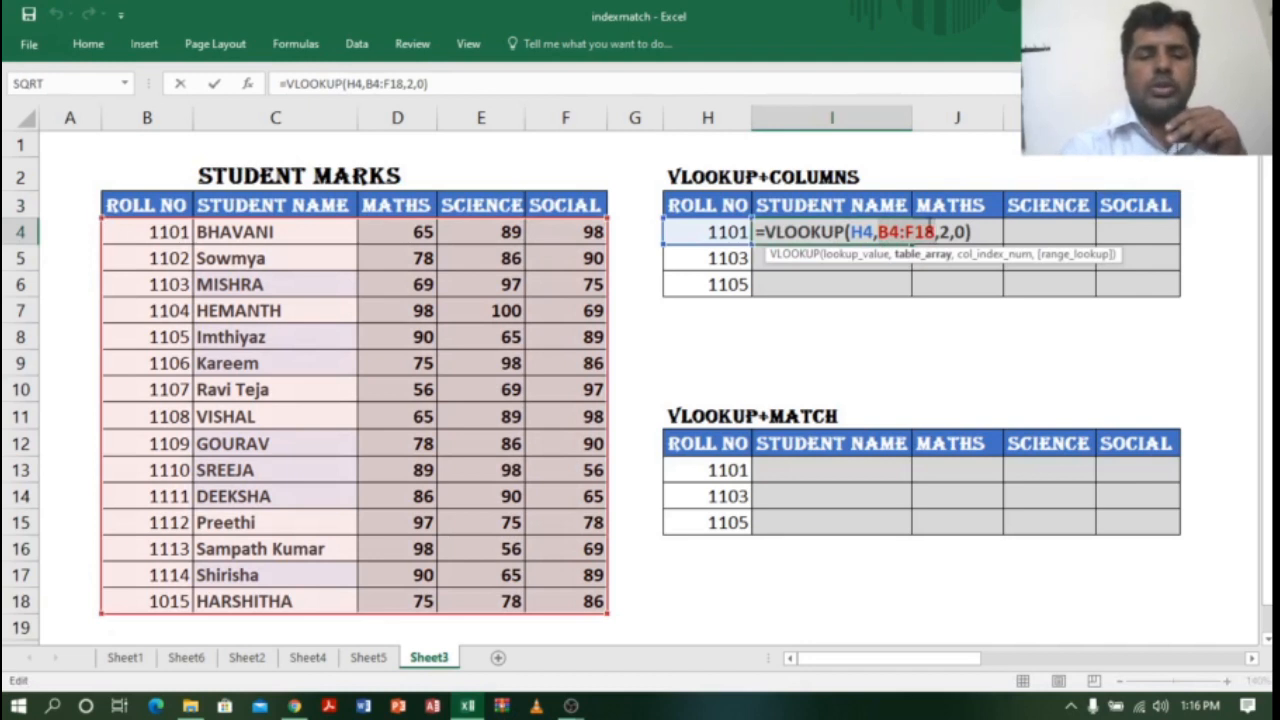
{"action": "key", "text": "F4"}
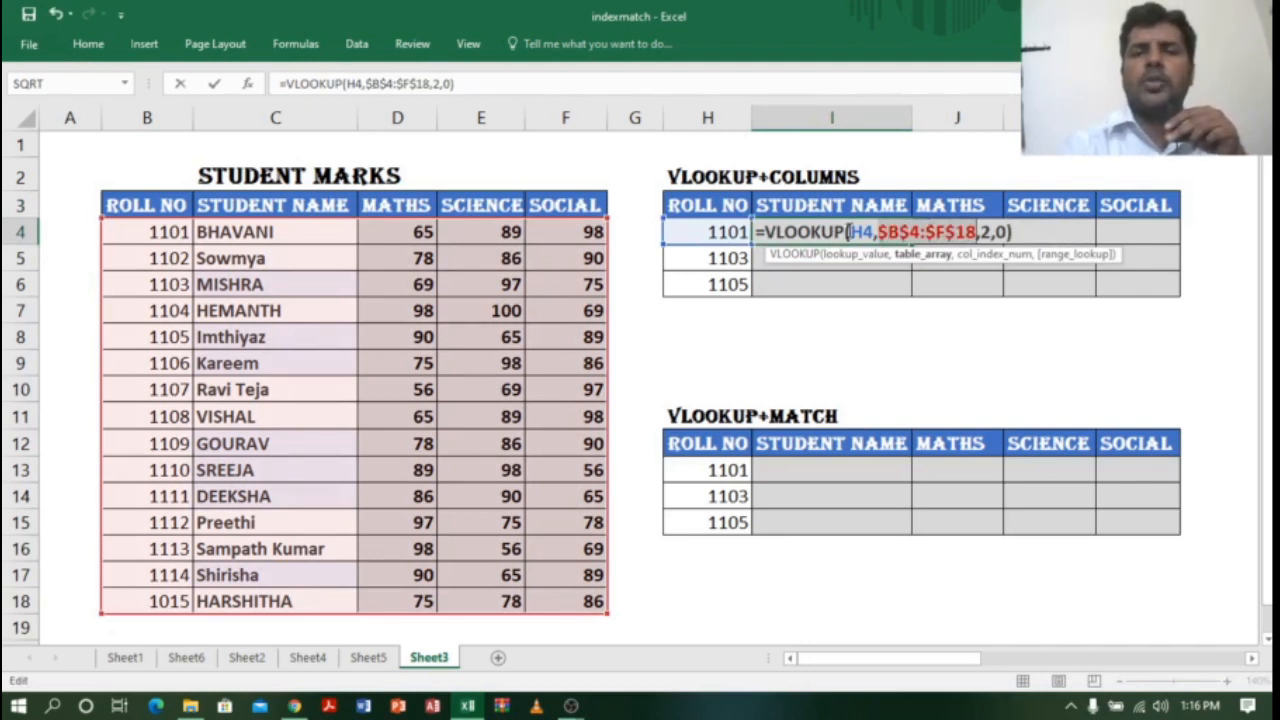
{"action": "left_click", "coordinate": [849, 232]}
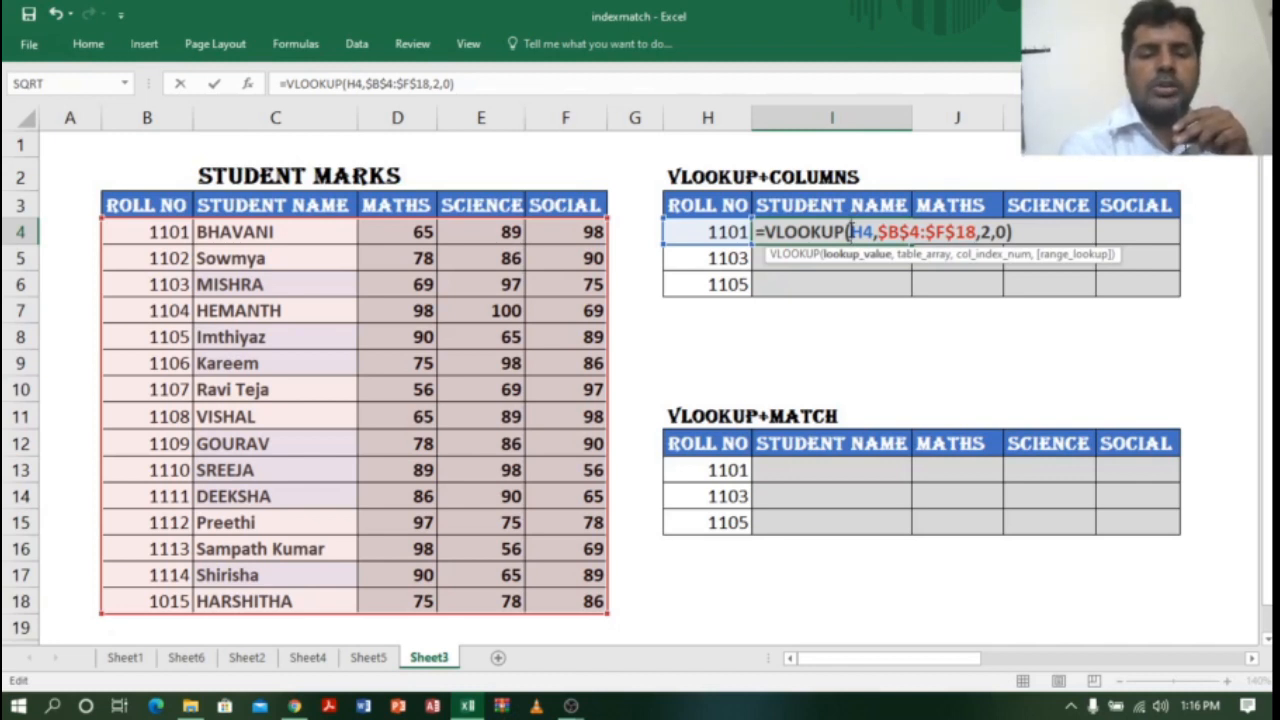
{"action": "type", "text": "$"}
{"action": "key", "text": "Return"}
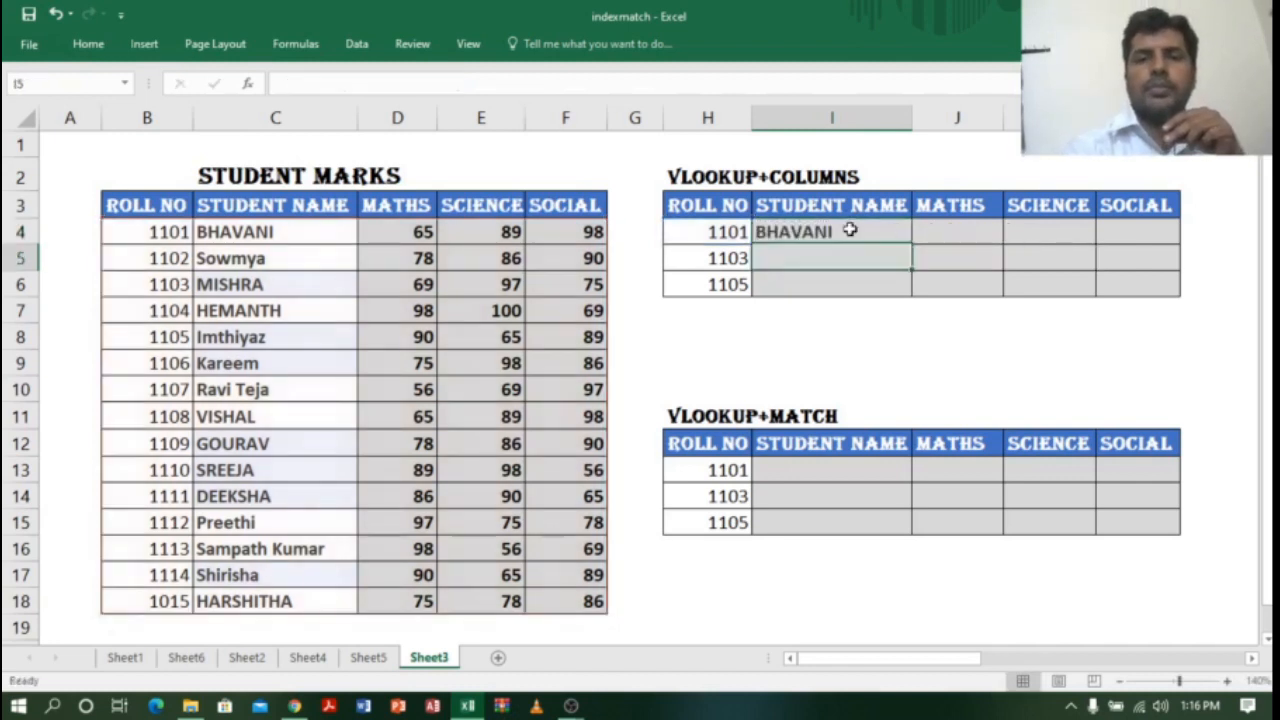
Fill the VLOOKUP formula from I4 across to L4 and inspect the copied formula under Maths
{"action": "left_click", "coordinate": [850, 232]}
{"action": "left_click_drag", "start_coordinate": [912, 245], "coordinate": [1165, 245]}
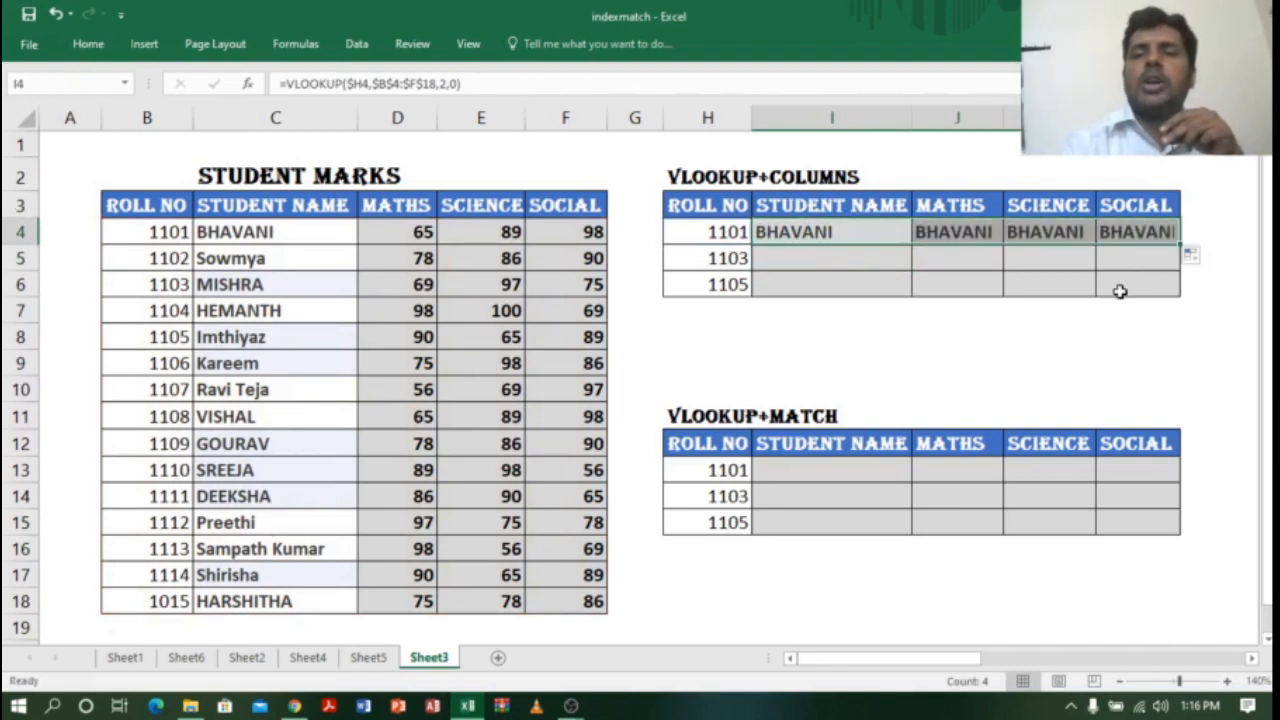
{"action": "left_click", "coordinate": [990, 242]}
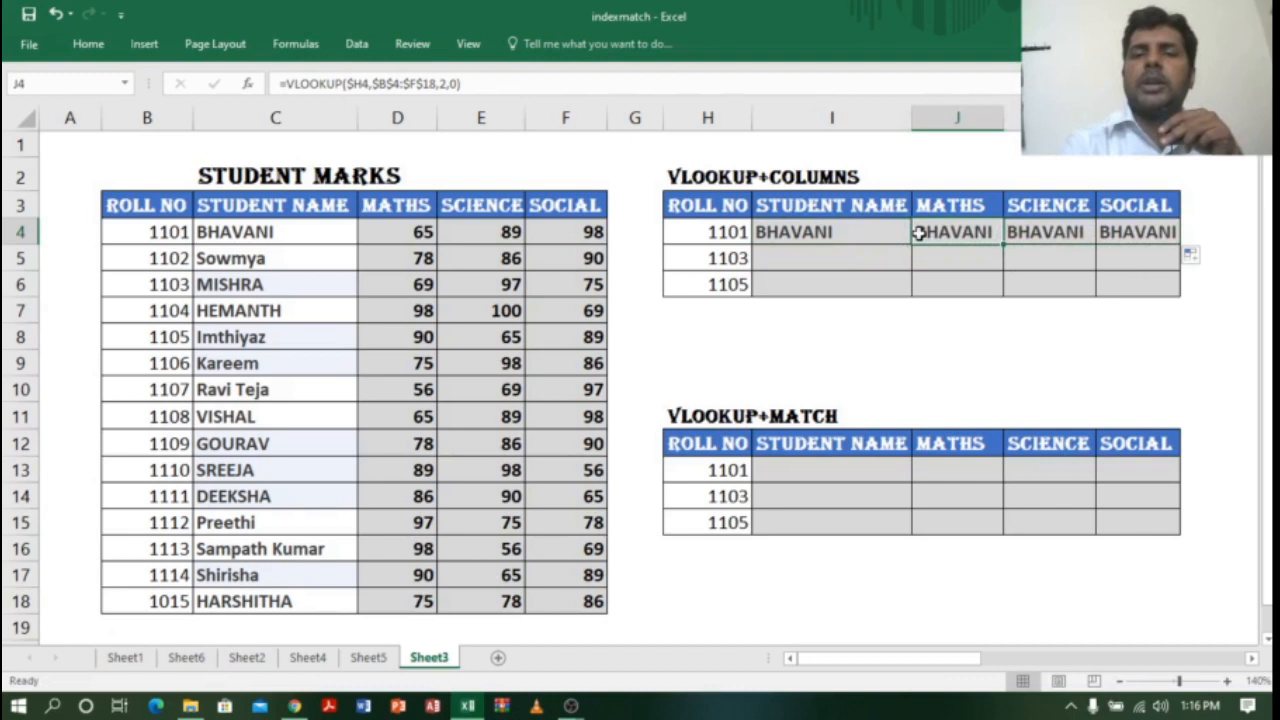
{"action": "left_click", "coordinate": [984, 207]}
{"action": "left_click", "coordinate": [1065, 210]}
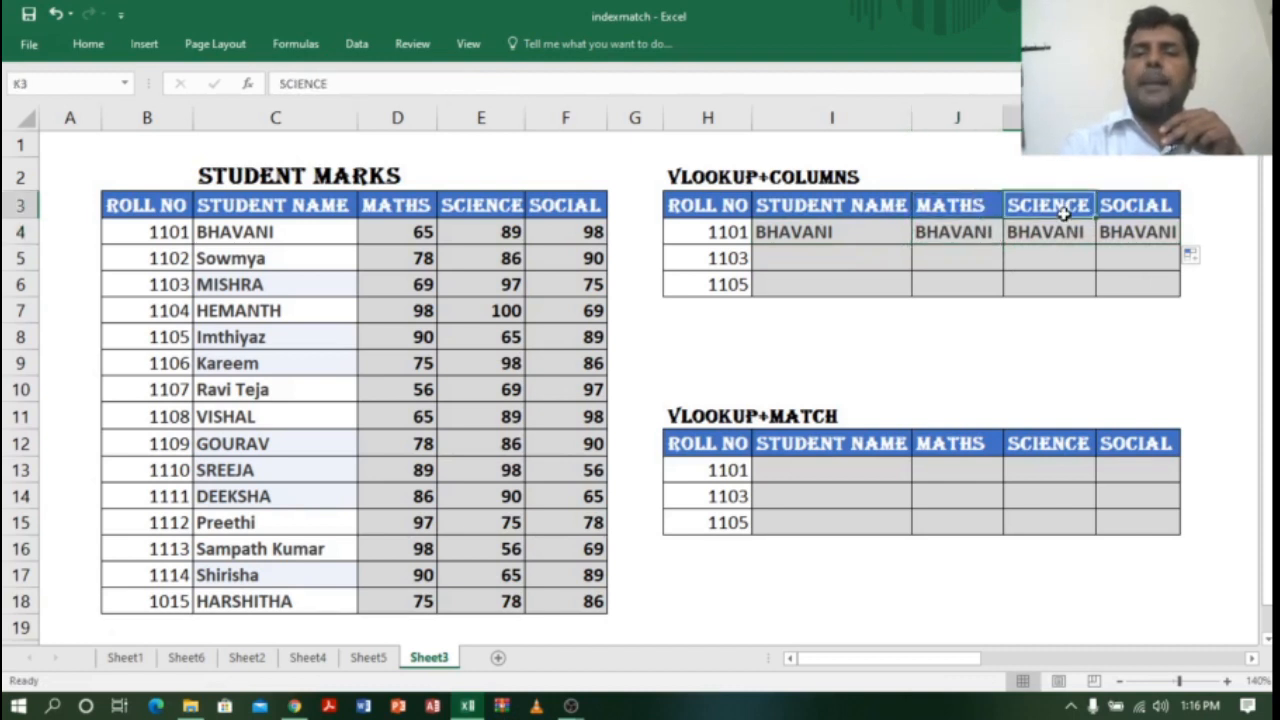
{"action": "left_click", "coordinate": [1160, 205]}
{"action": "left_click", "coordinate": [966, 232]}
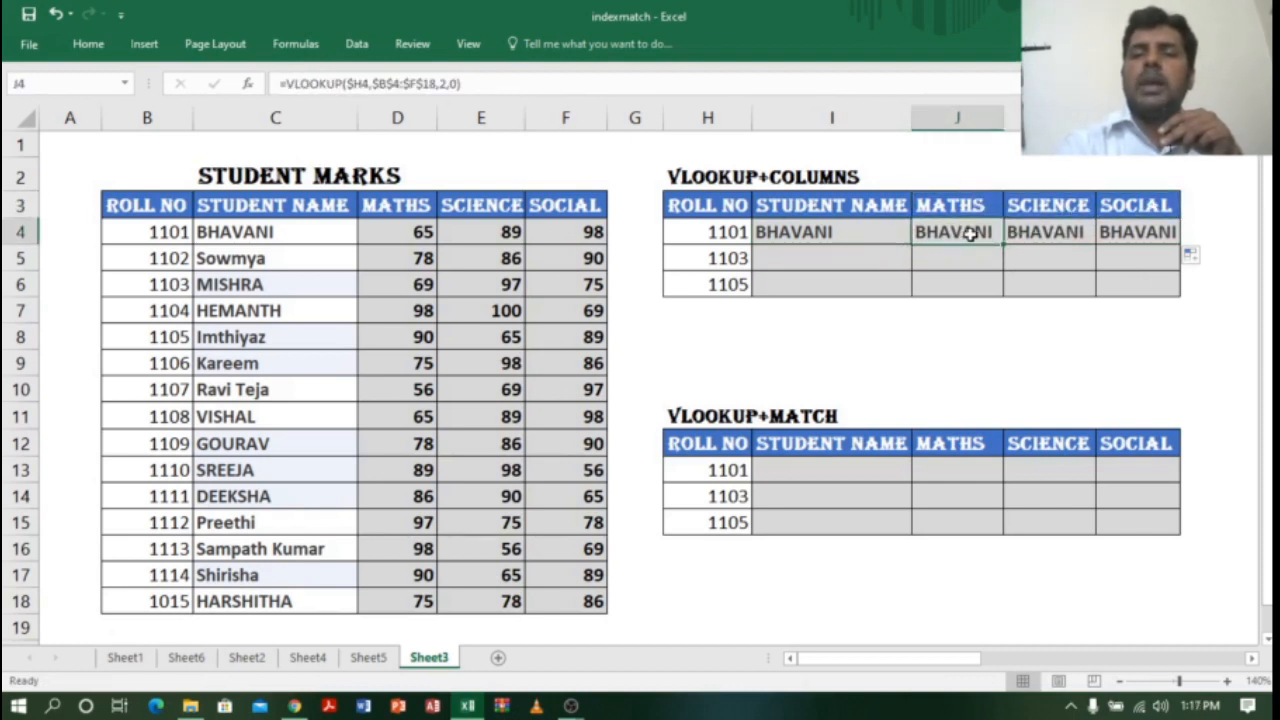
{"action": "double_click", "coordinate": [970, 233]}
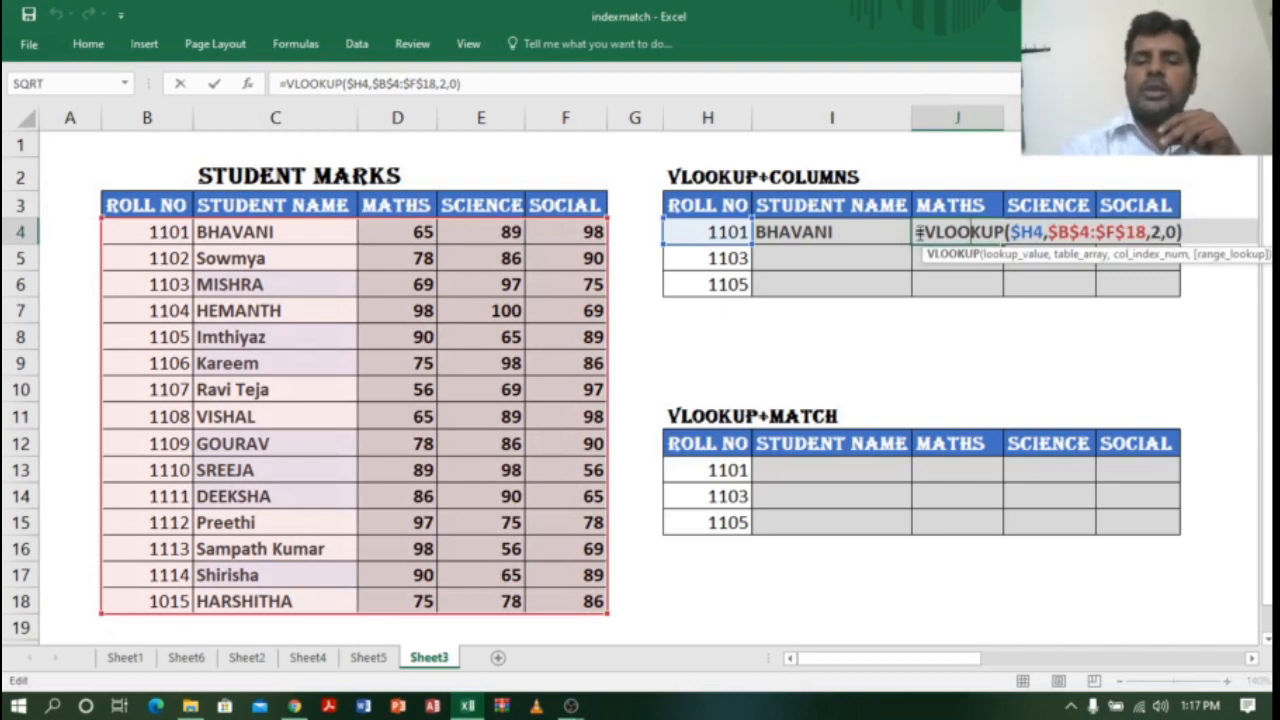
{"action": "key", "text": "Return"}
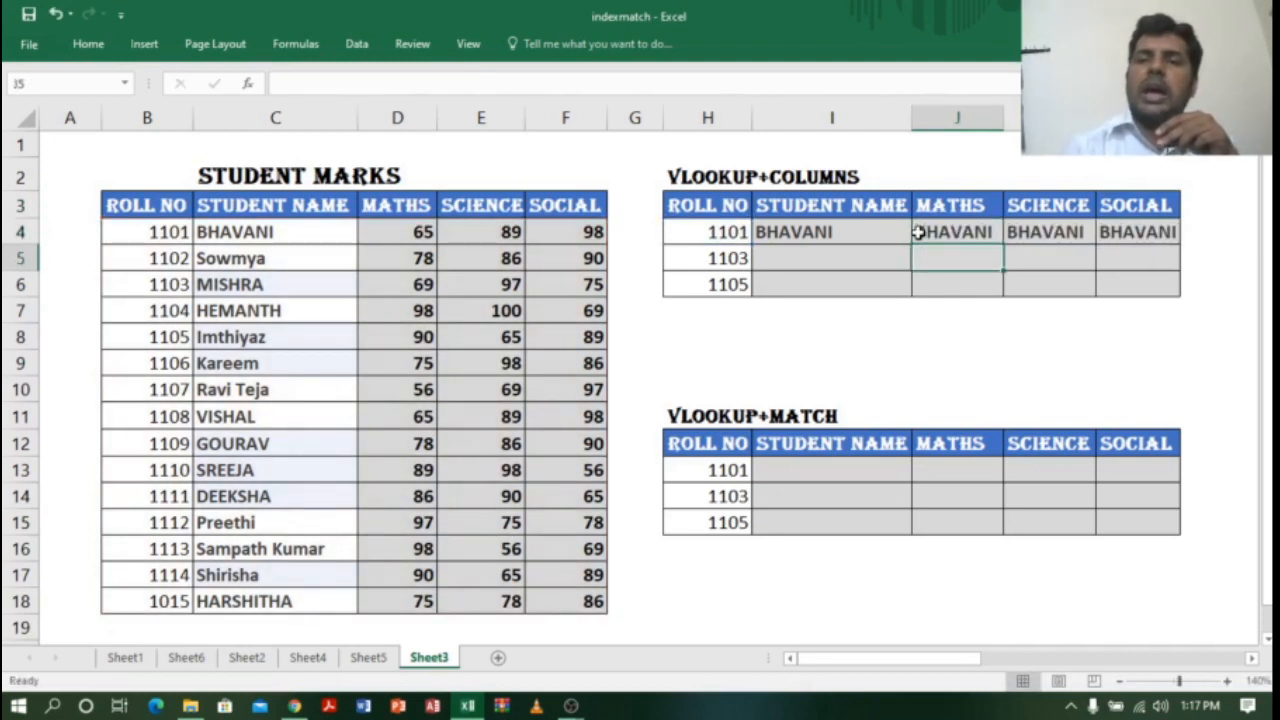
{"action": "left_click", "coordinate": [857, 233]}
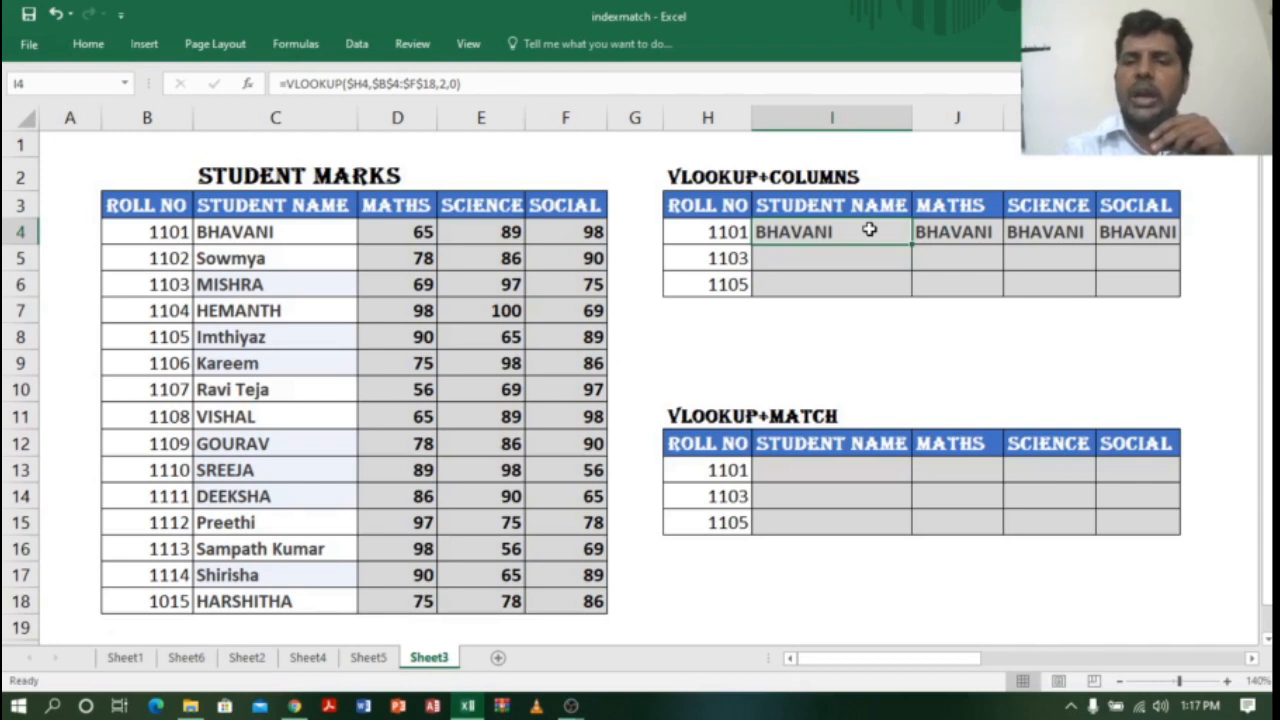
Enter =COLUMNS($B$4:C4) in cell I7, below the VLOOKUP+COLUMNS table
{"action": "left_click", "coordinate": [891, 314]}
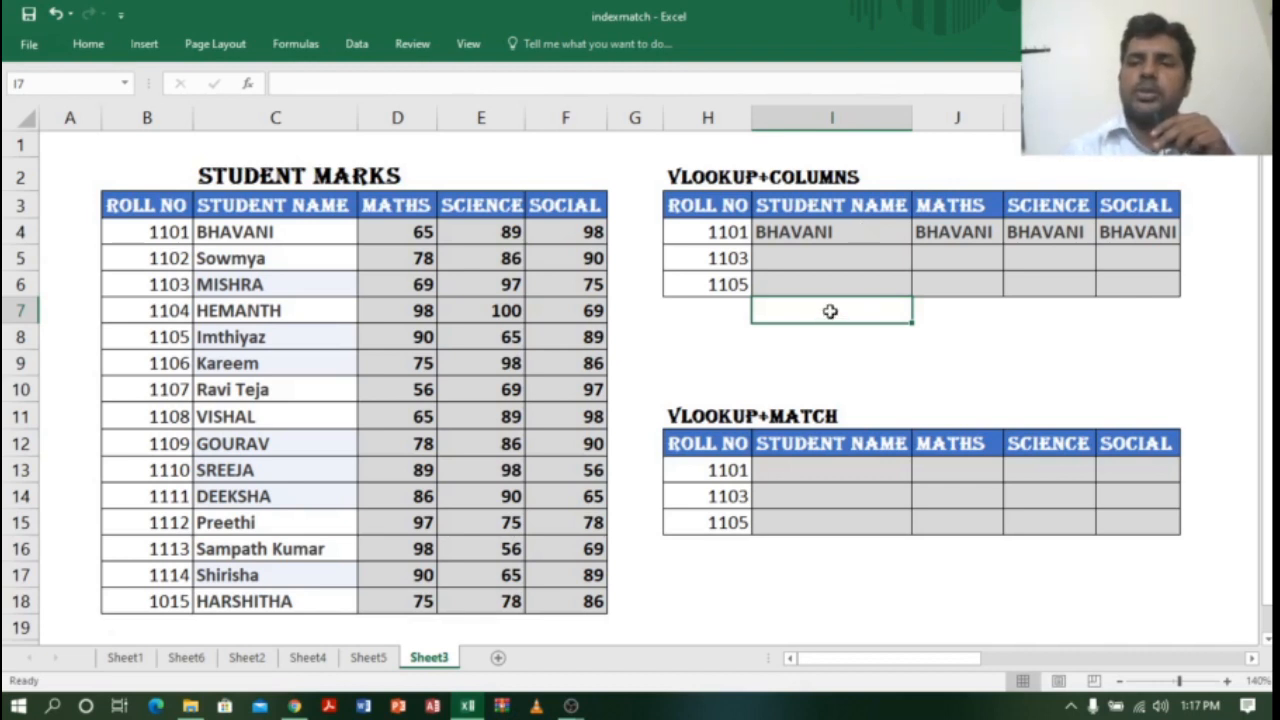
{"action": "type", "text": "=CL"}
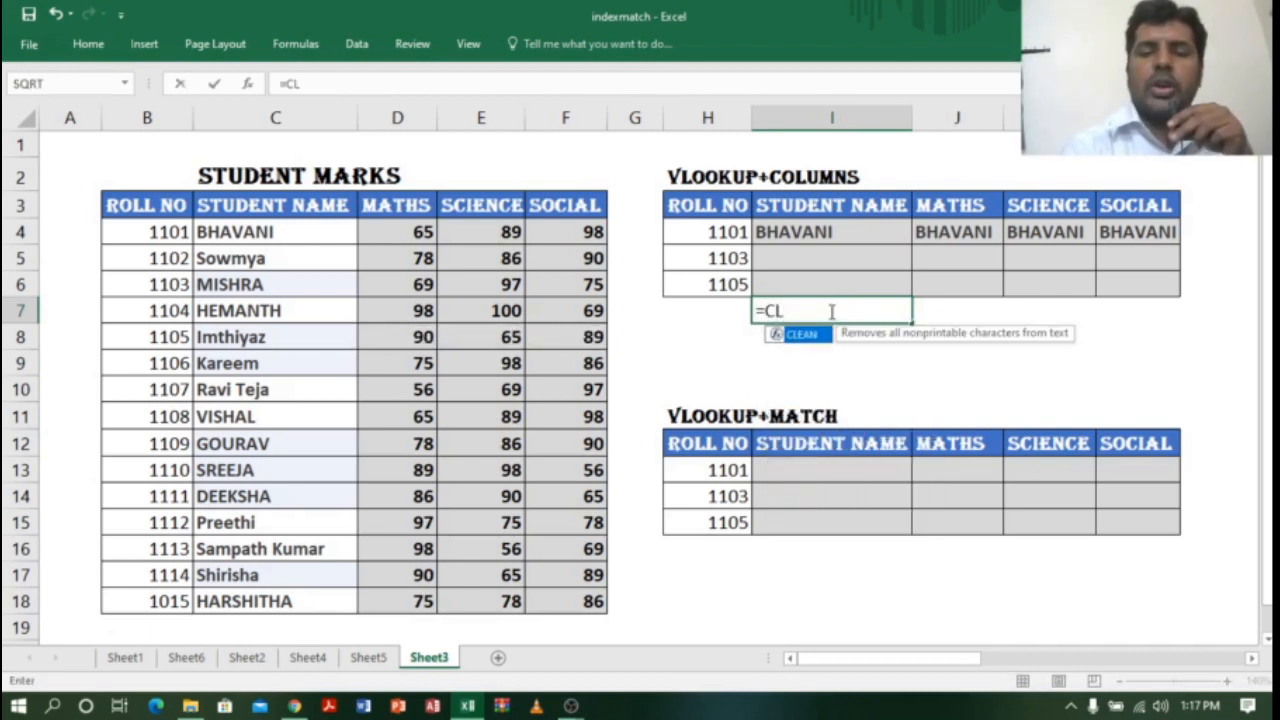
{"action": "key", "text": "BackSpace"}
{"action": "type", "text": "OLUMN"}
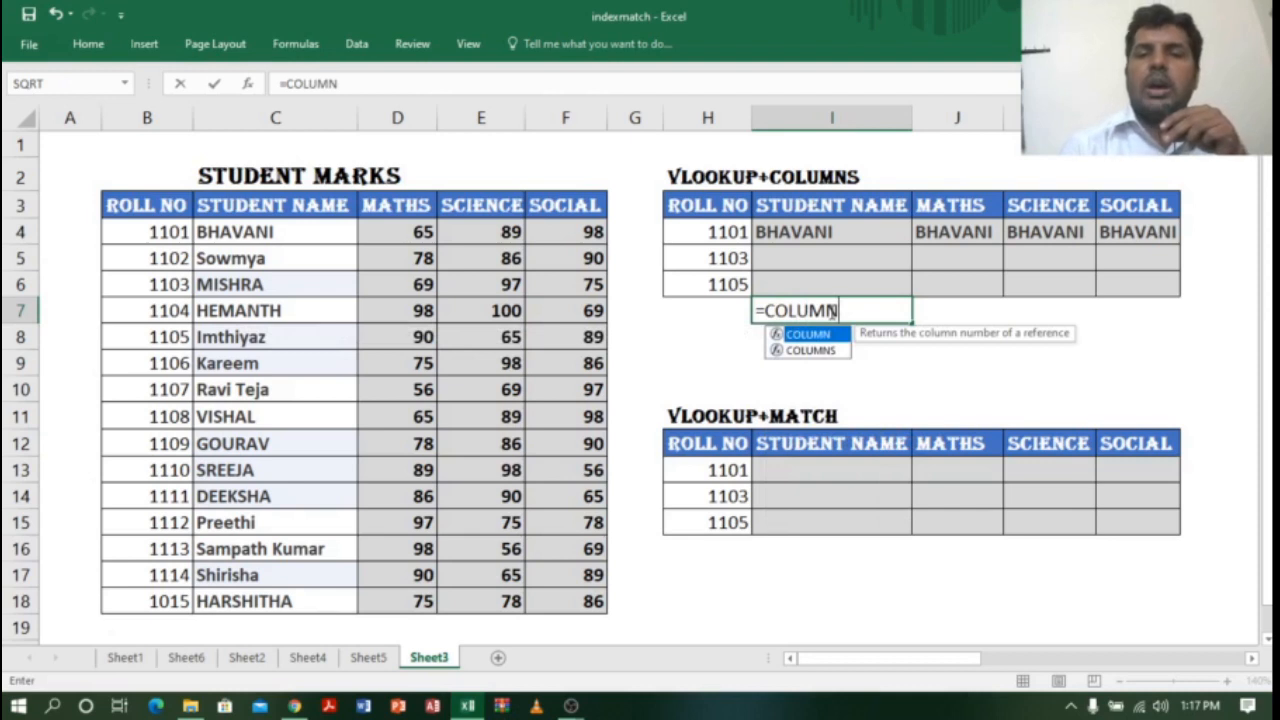
{"action": "type", "text": "S"}
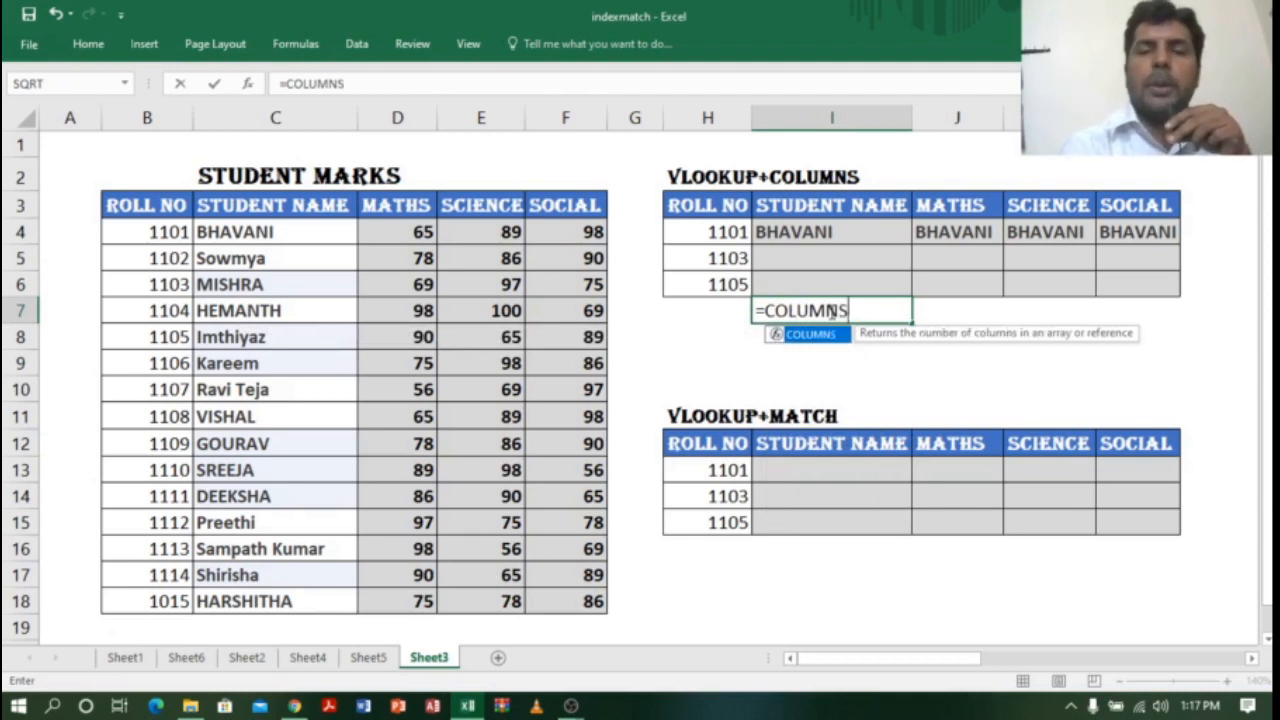
{"action": "type", "text": "("}
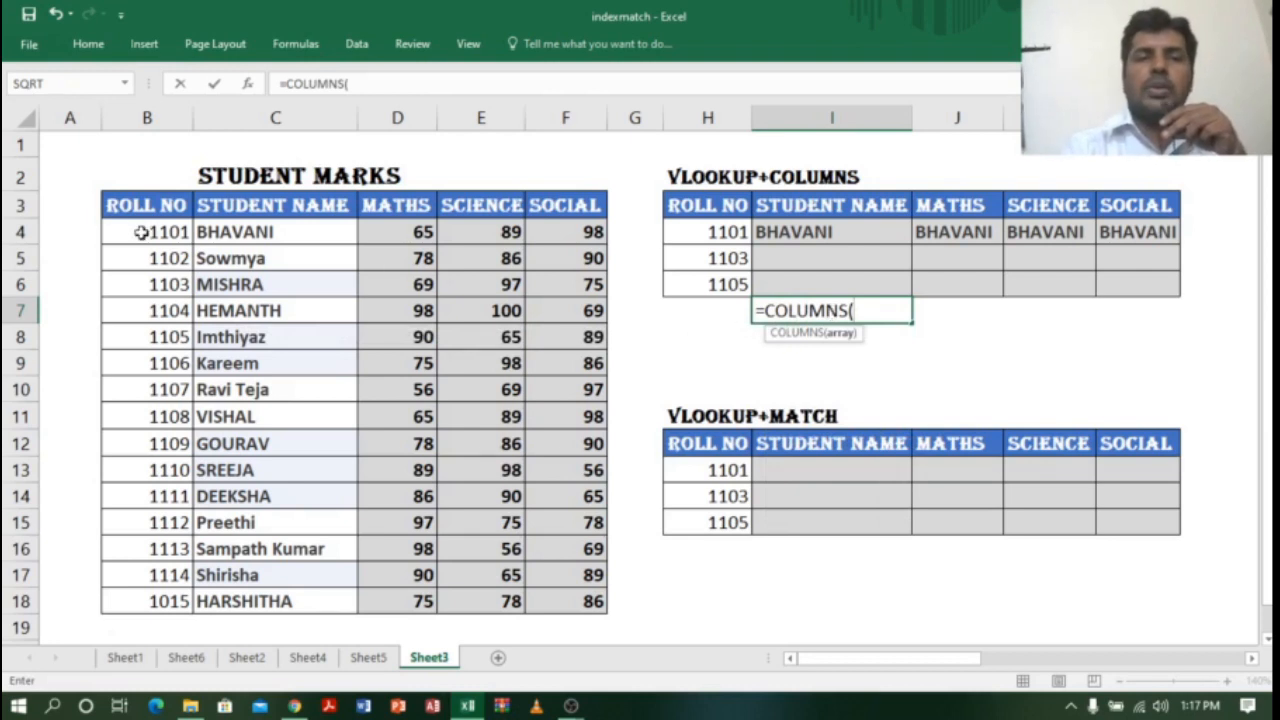
{"action": "left_click_drag", "start_coordinate": [140, 232], "coordinate": [277, 226]}
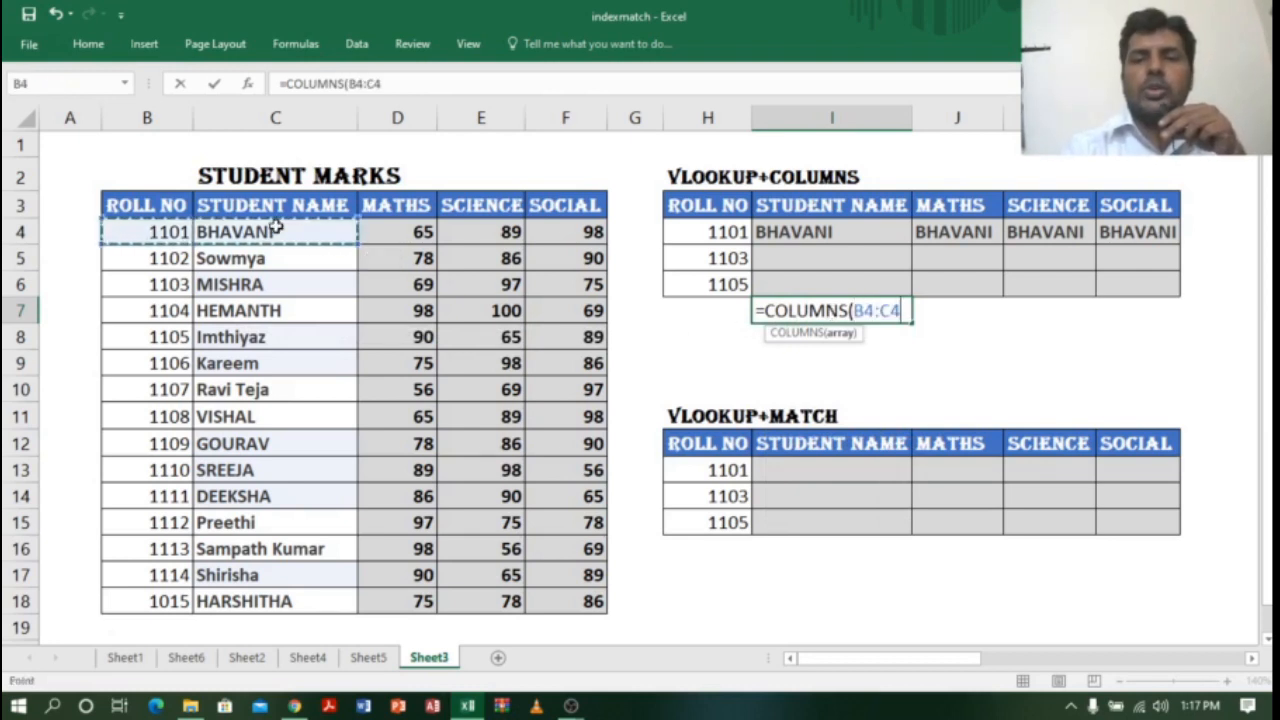
{"action": "left_click", "coordinate": [861, 314]}
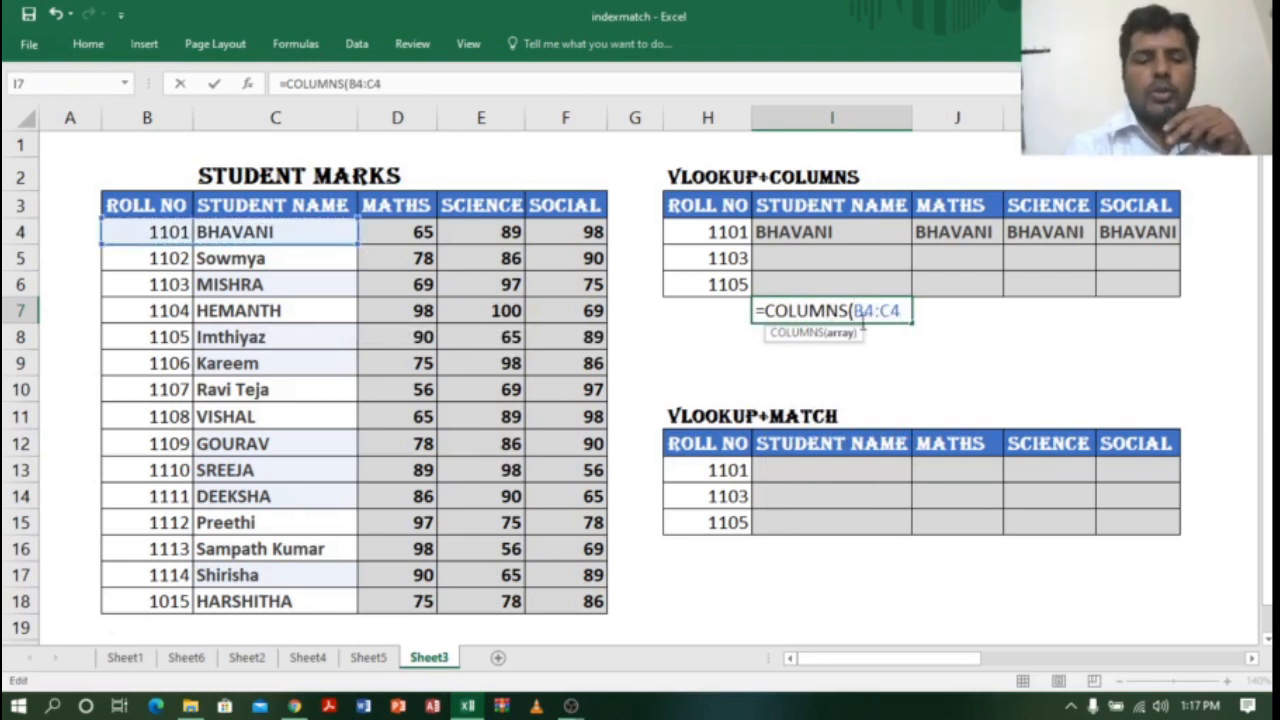
{"action": "key", "text": "F4"}
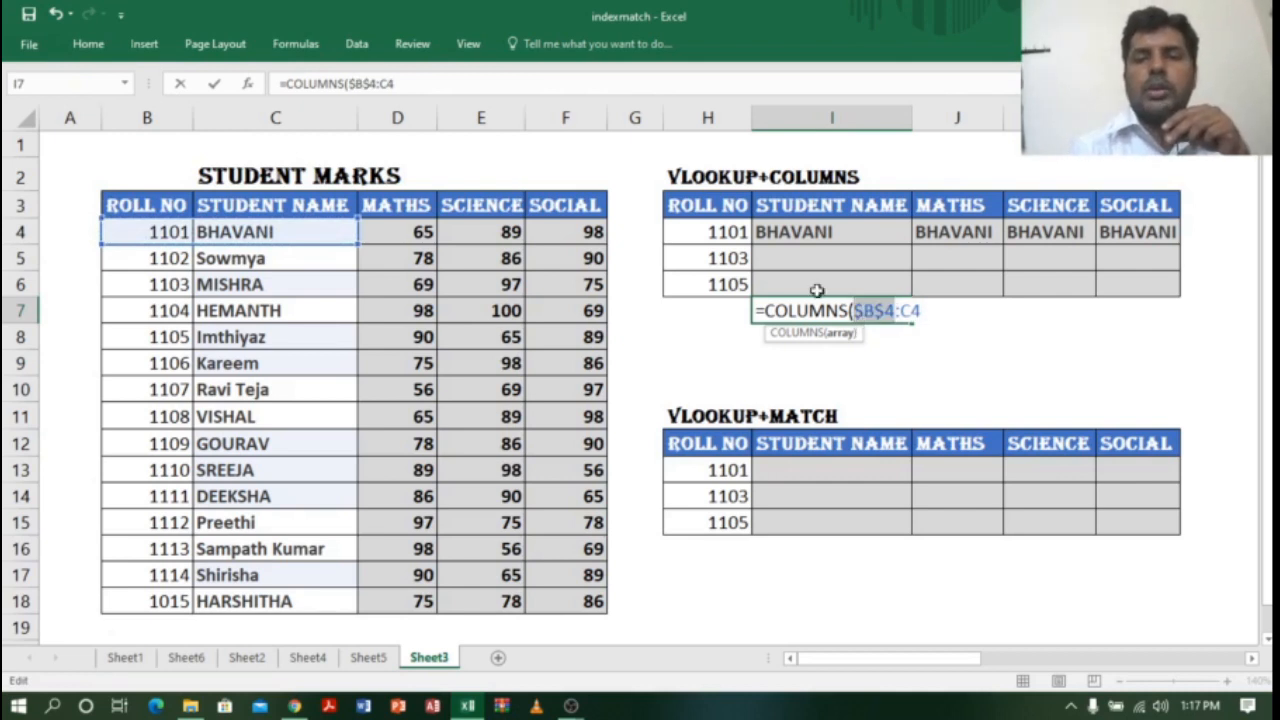
{"action": "left_click", "coordinate": [925, 311]}
{"action": "key", "text": "Return"}
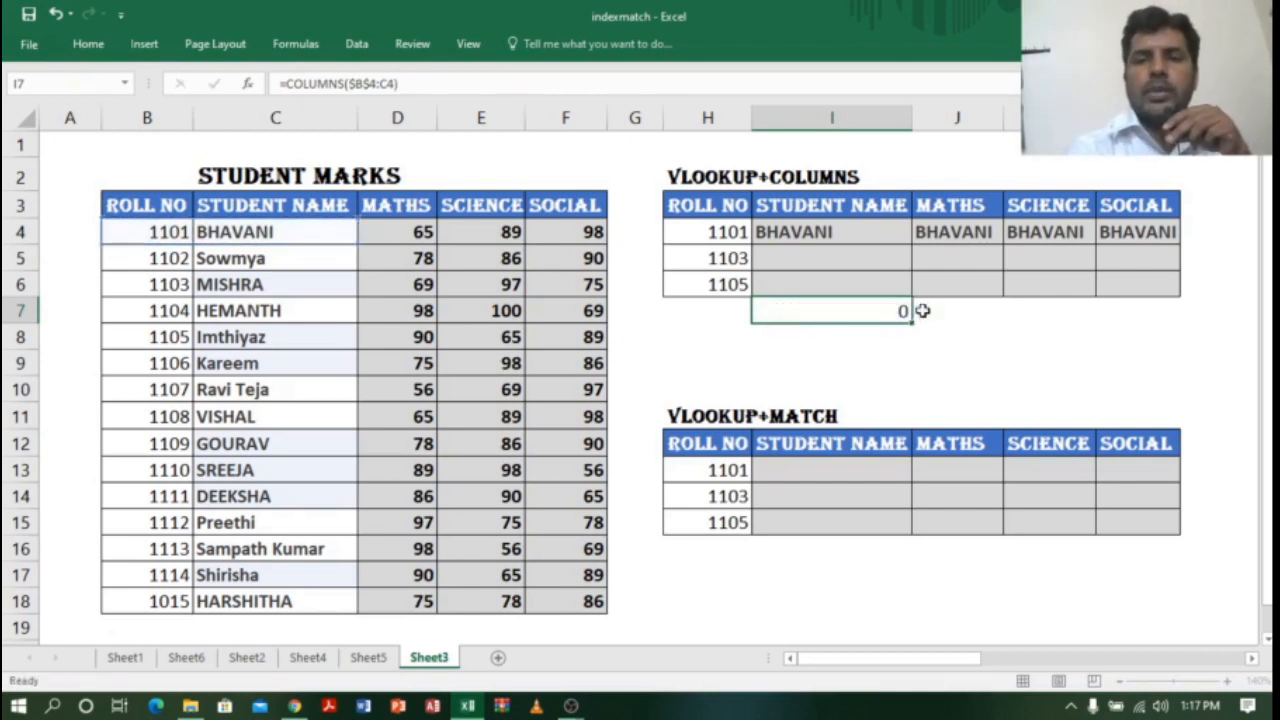
Fill the COLUMNS formula from I7 across to L7 and check the copied formulas in each column
{"action": "left_click", "coordinate": [866, 307]}
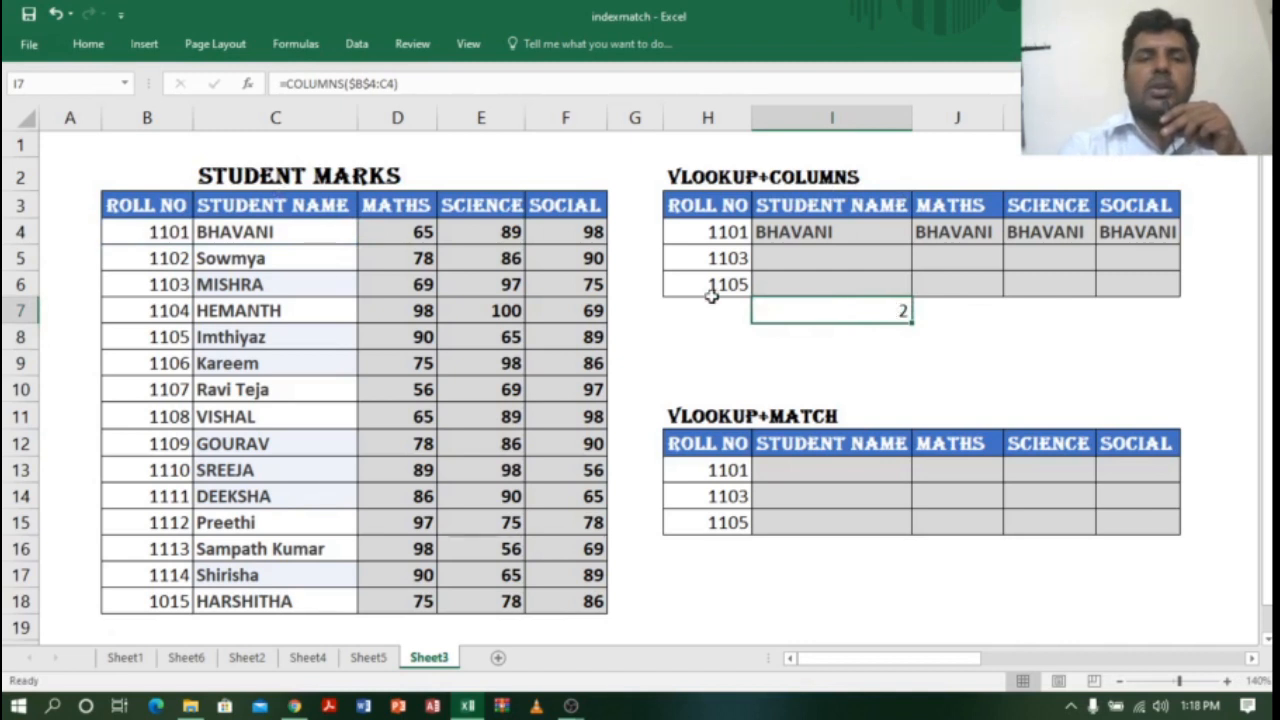
{"action": "left_click_drag", "start_coordinate": [918, 320], "coordinate": [1189, 334]}
{"action": "left_click", "coordinate": [972, 310]}
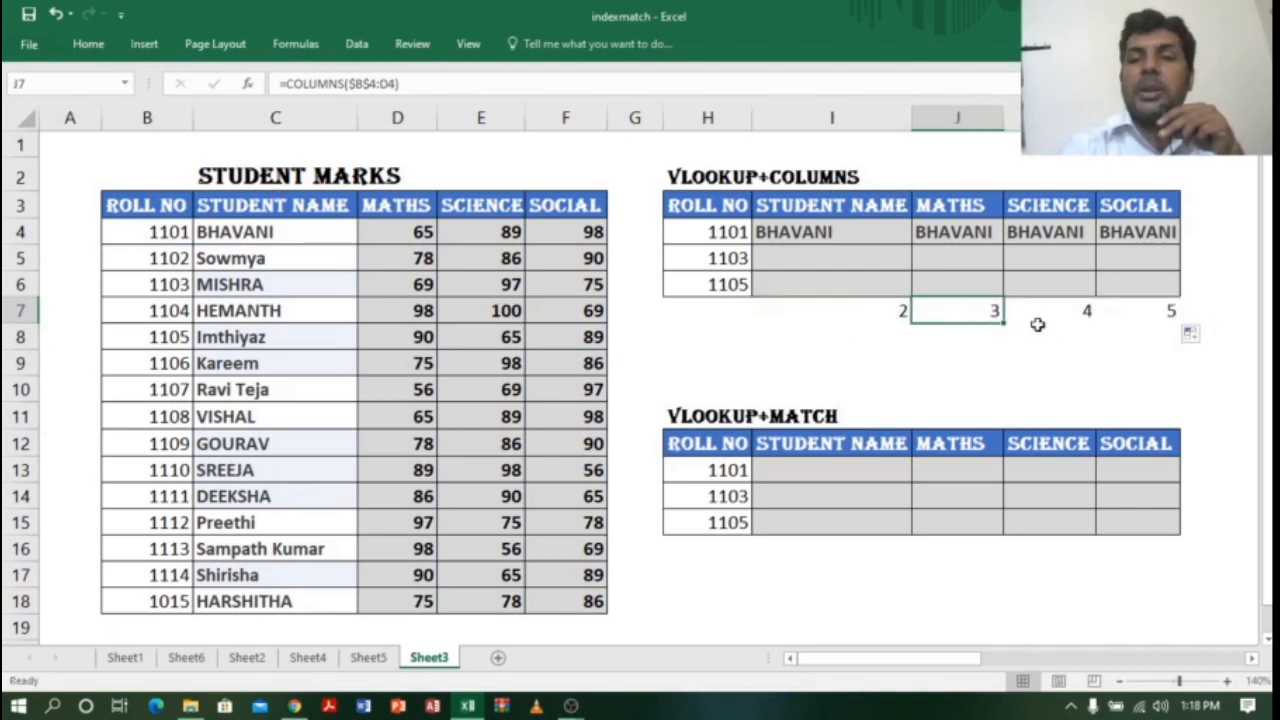
{"action": "left_click", "coordinate": [1068, 315]}
{"action": "left_click", "coordinate": [1133, 316]}
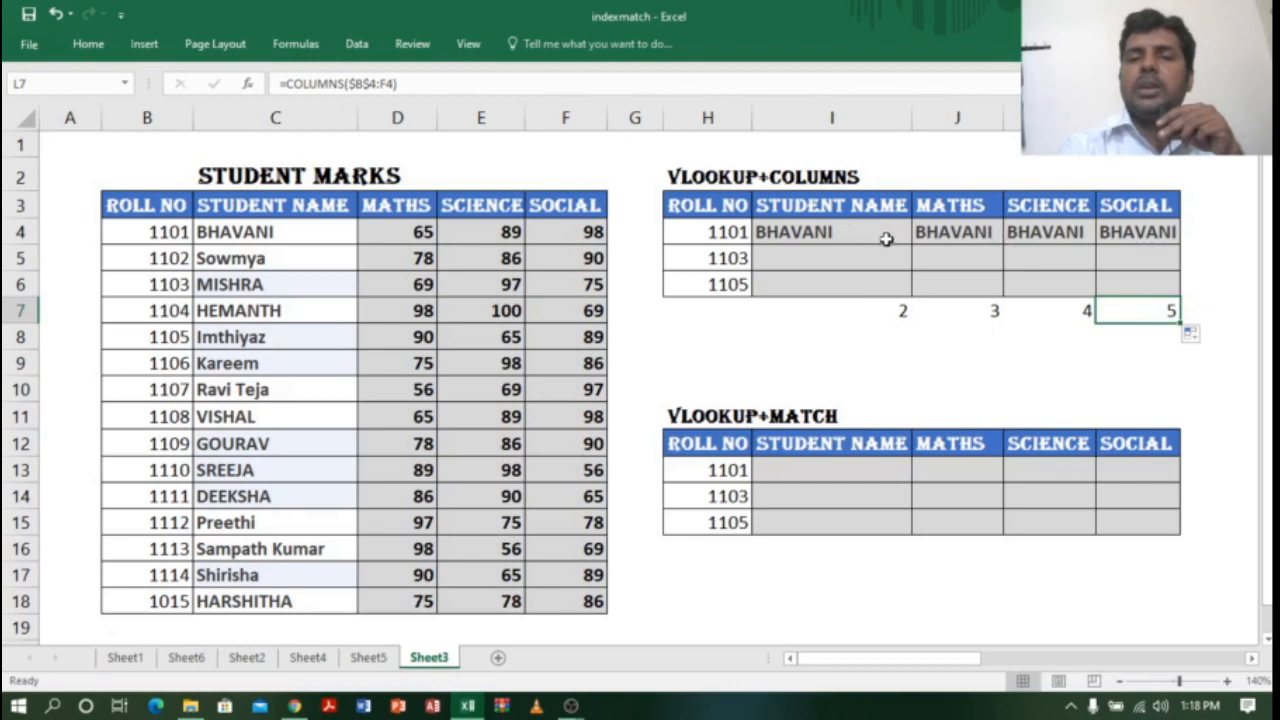
{"action": "left_click", "coordinate": [889, 317]}
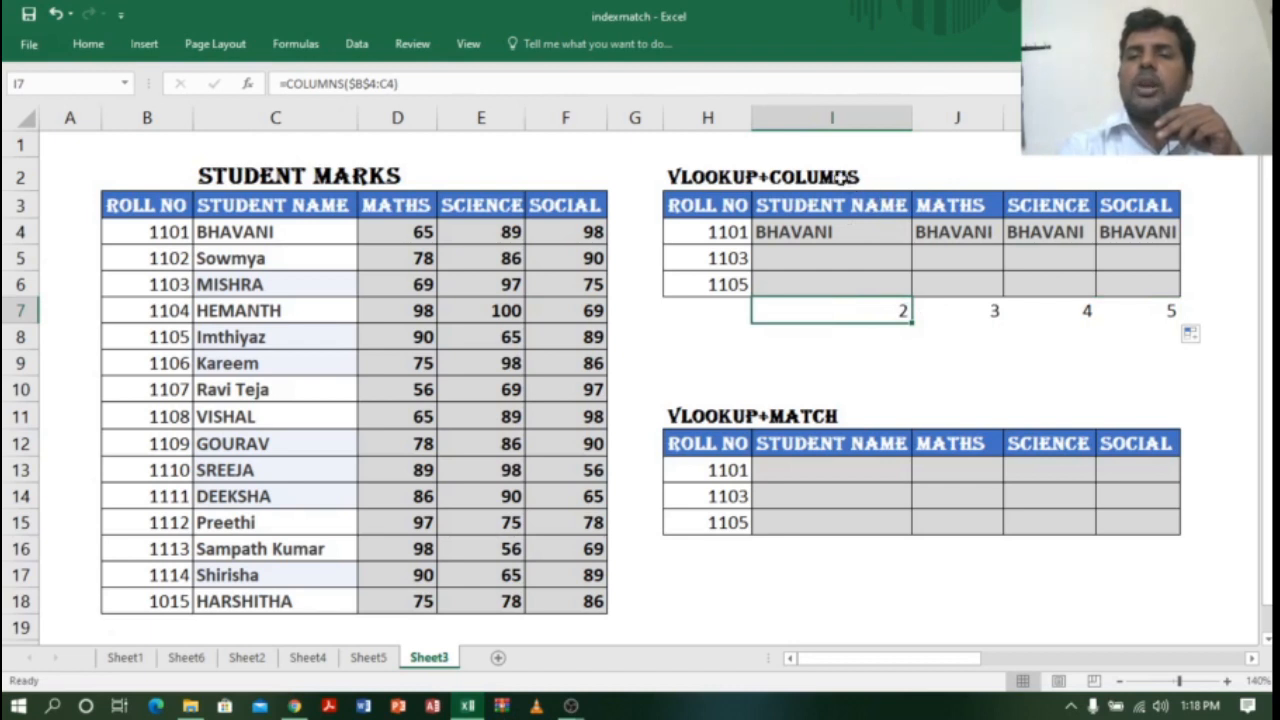
{"action": "left_click", "coordinate": [835, 367]}
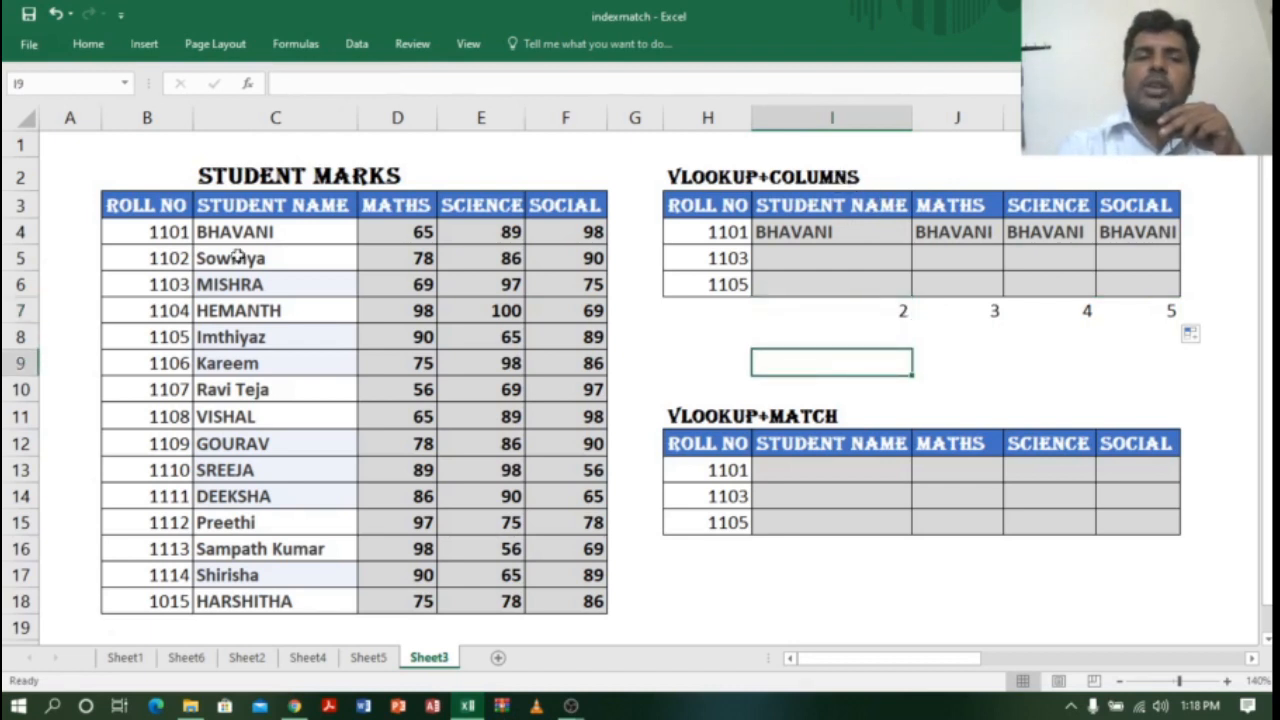
Insert a blank column before the Student Name column and inspect how the COLUMNS helper formulas adjust
{"action": "left_click", "coordinate": [886, 318]}
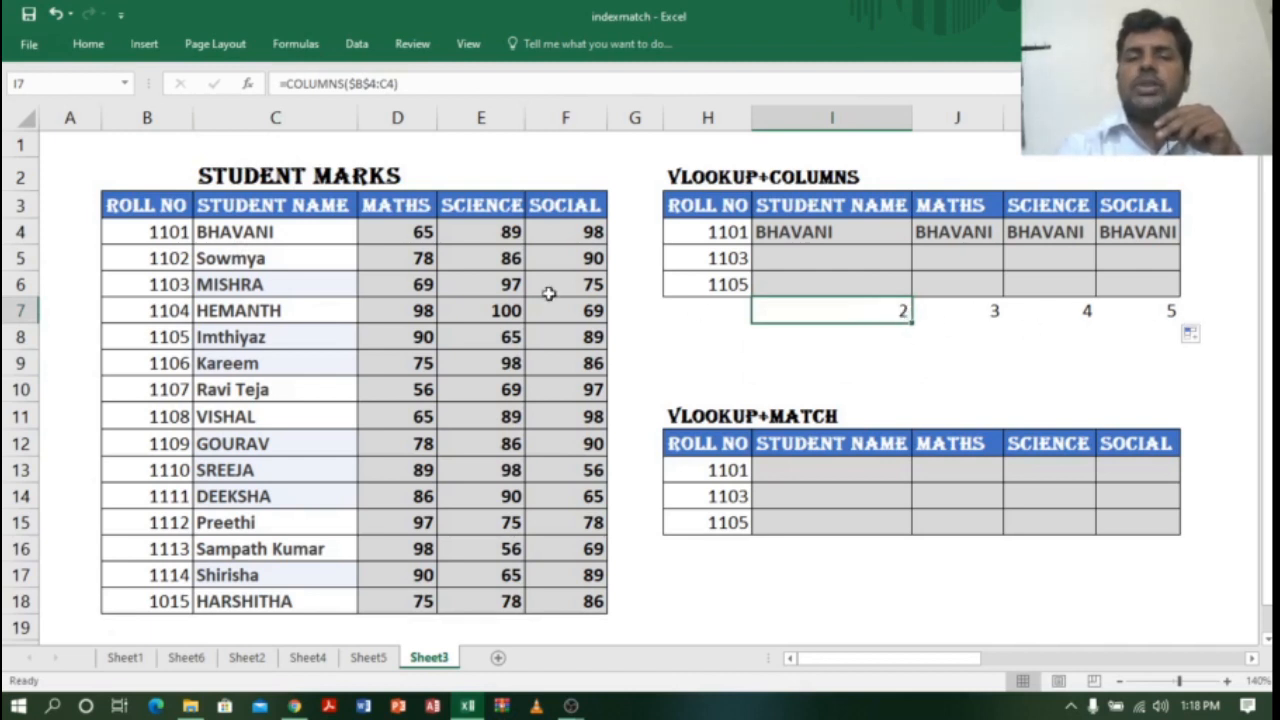
{"action": "right_click", "coordinate": [234, 117]}
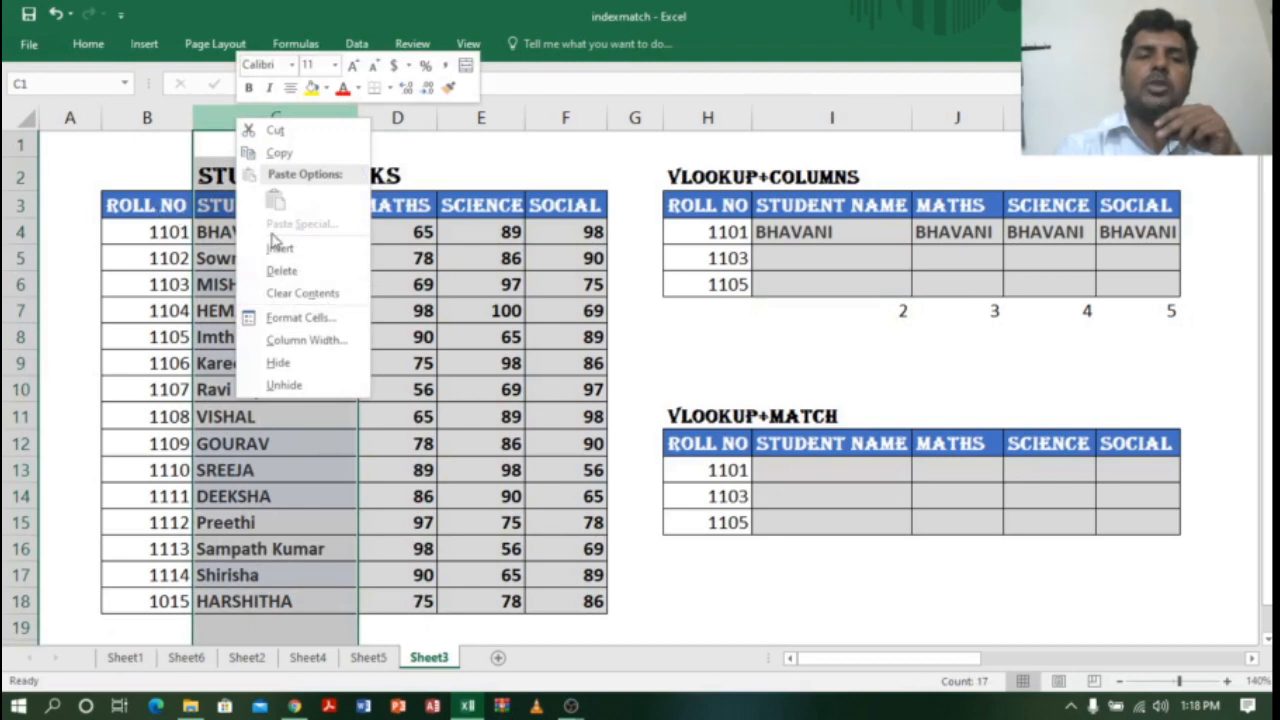
{"action": "left_click", "coordinate": [309, 249]}
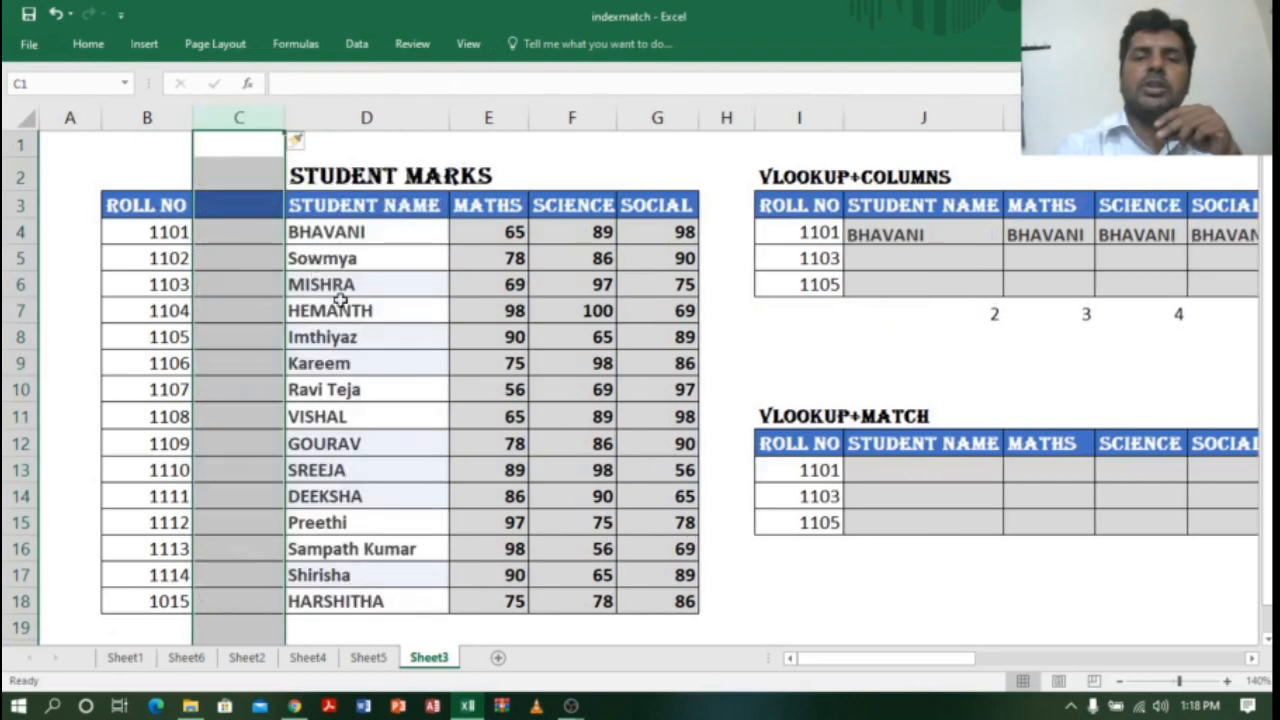
{"action": "left_click", "coordinate": [963, 316]}
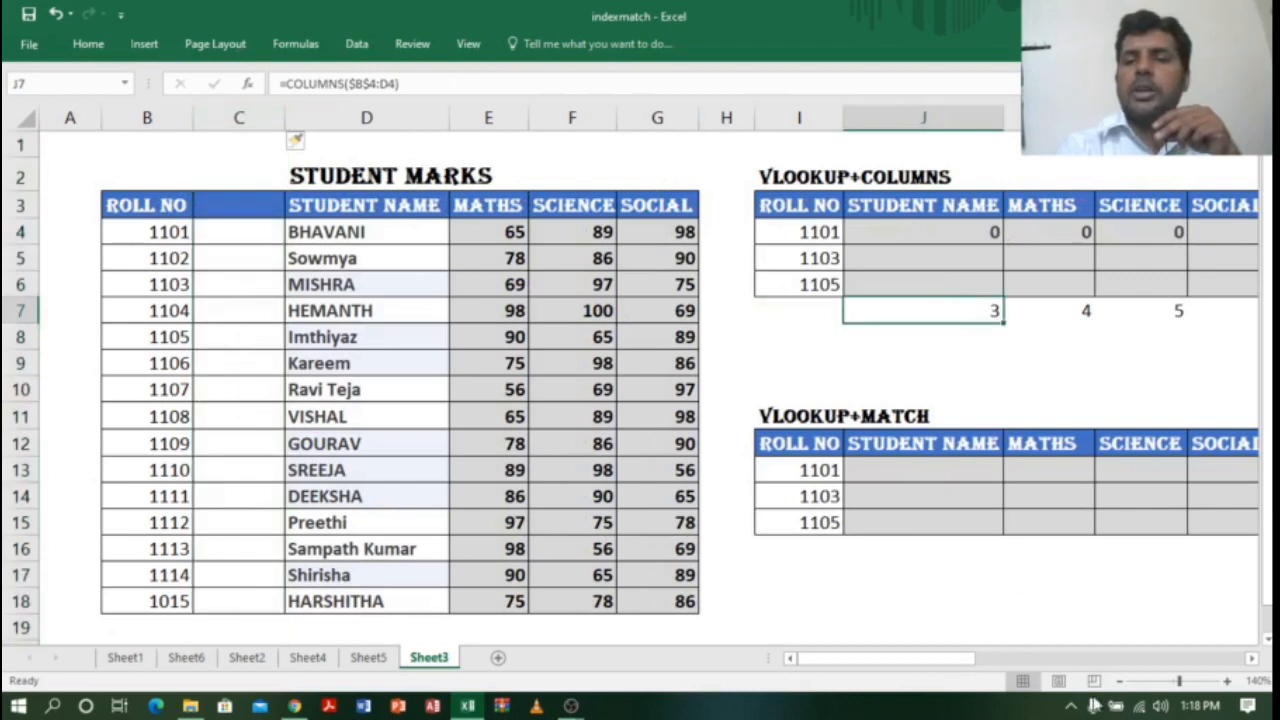
{"action": "left_click", "coordinate": [1251, 658]}
{"action": "left_click", "coordinate": [1251, 658]}
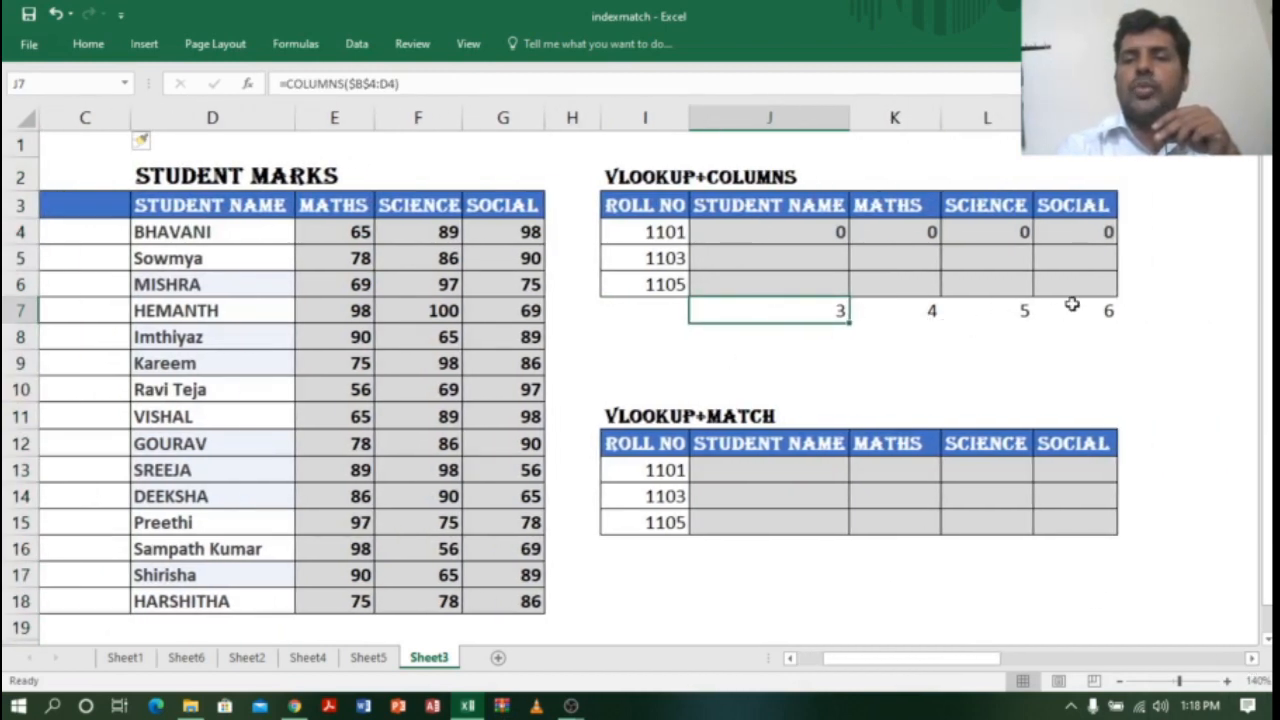
{"action": "left_click", "coordinate": [1070, 660]}
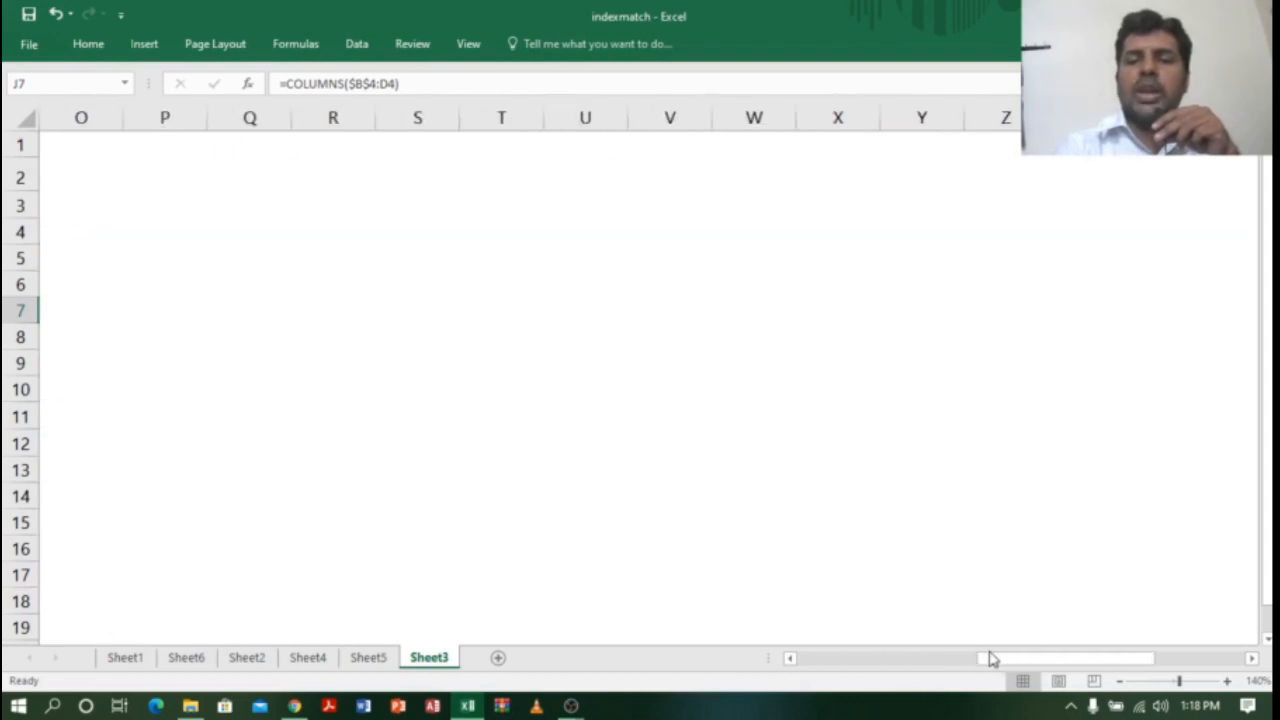
{"action": "left_click_drag", "start_coordinate": [980, 660], "coordinate": [802, 662]}
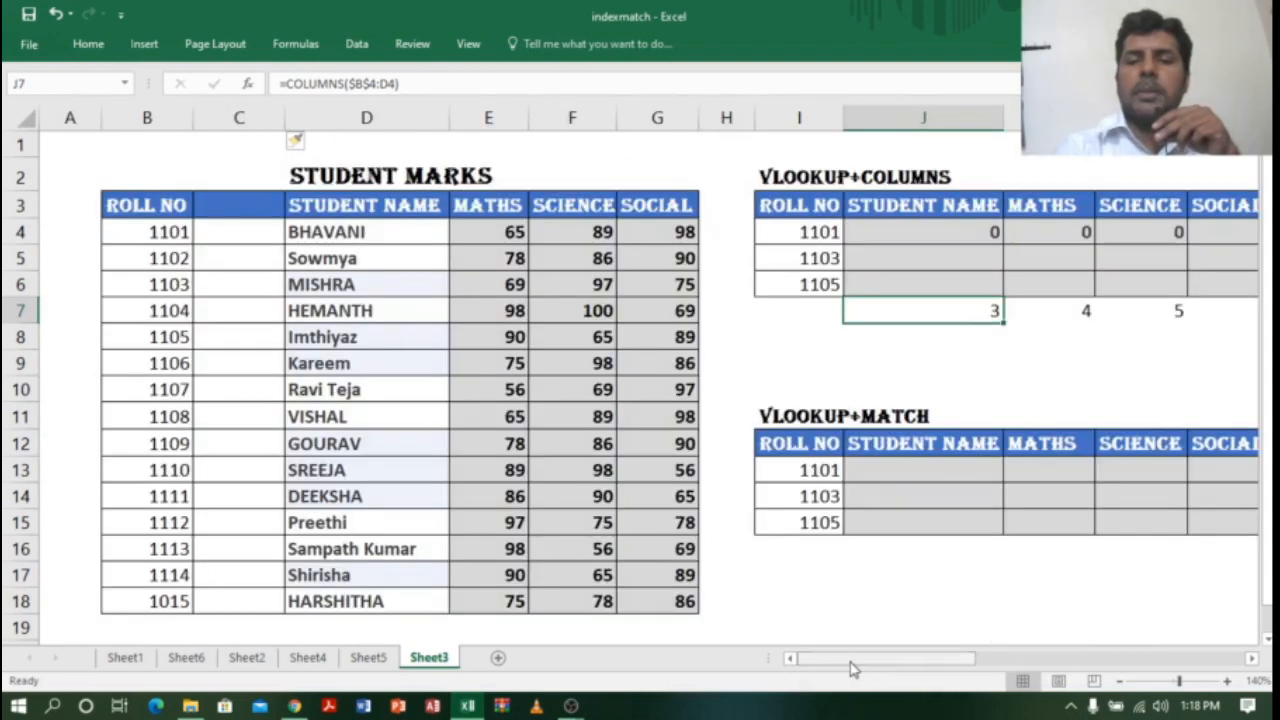
Delete the blank column C from the student marks table
{"action": "left_click", "coordinate": [240, 118]}
{"action": "right_click", "coordinate": [246, 118]}
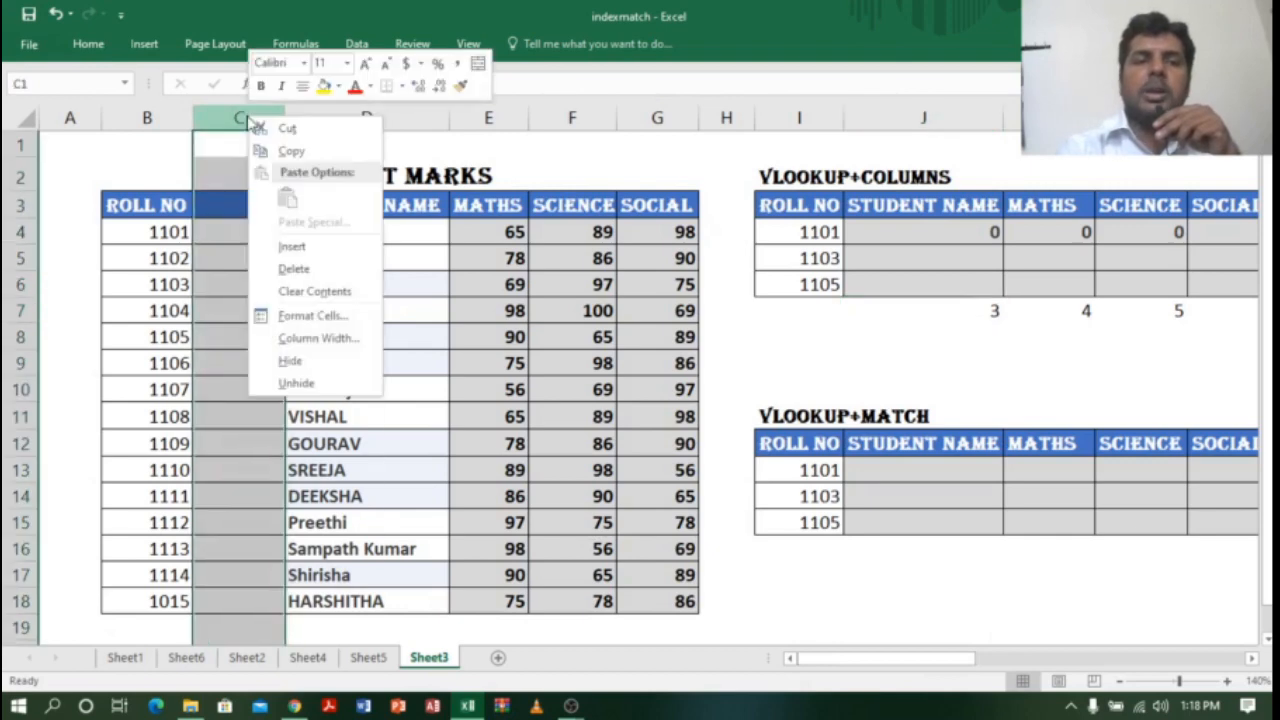
{"action": "left_click", "coordinate": [294, 270]}
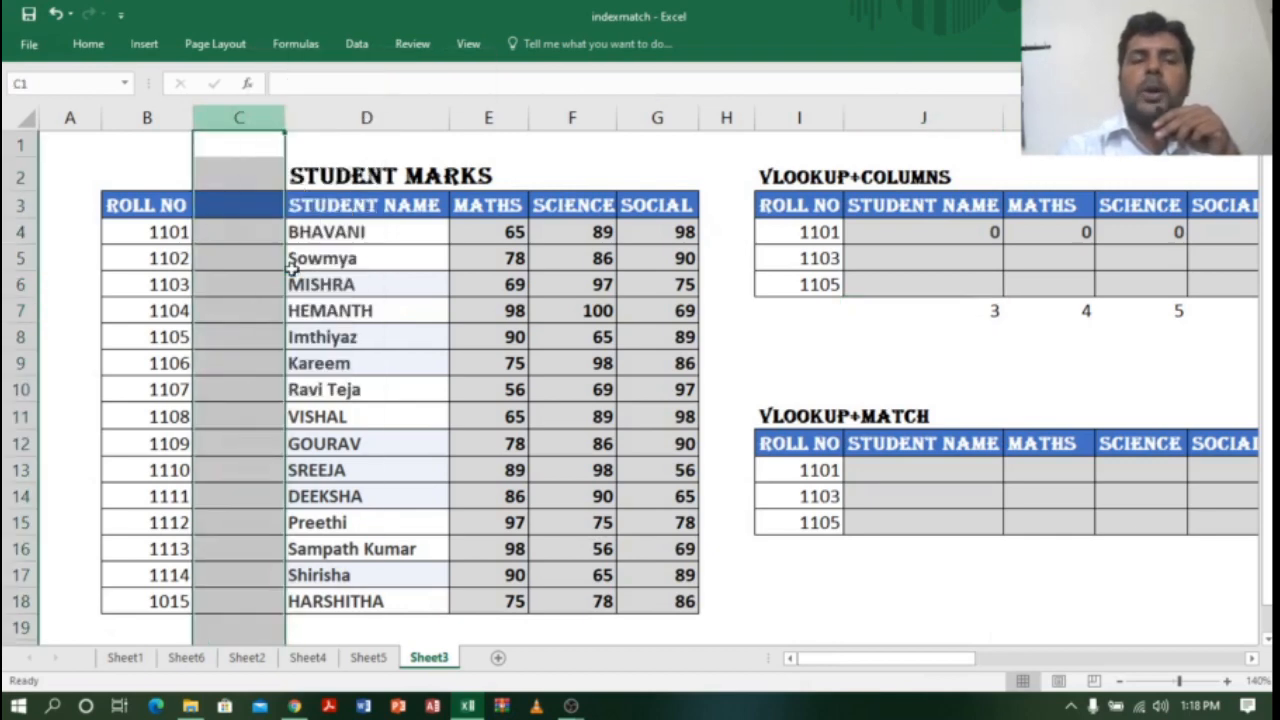
Replace the column index 2 in the I4 VLOOKUP formula with COLUMNS($B$4:C4)
{"action": "left_click", "coordinate": [861, 227]}
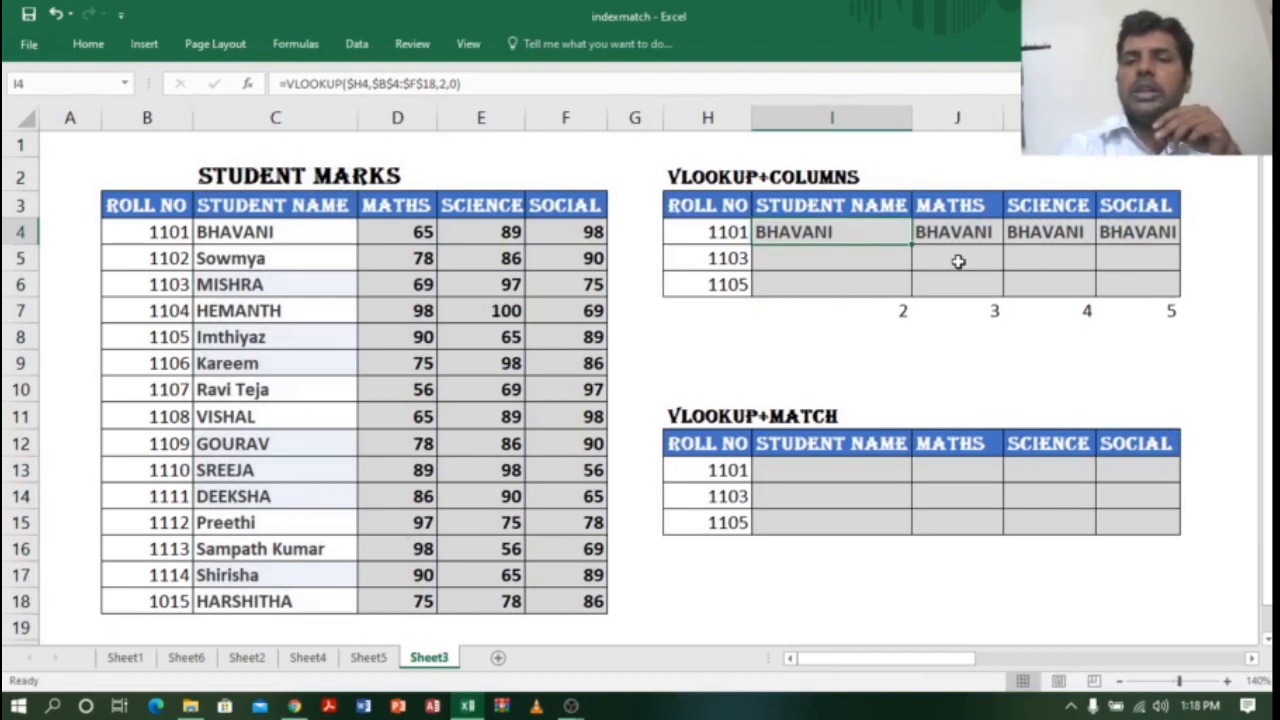
{"action": "double_click", "coordinate": [860, 232]}
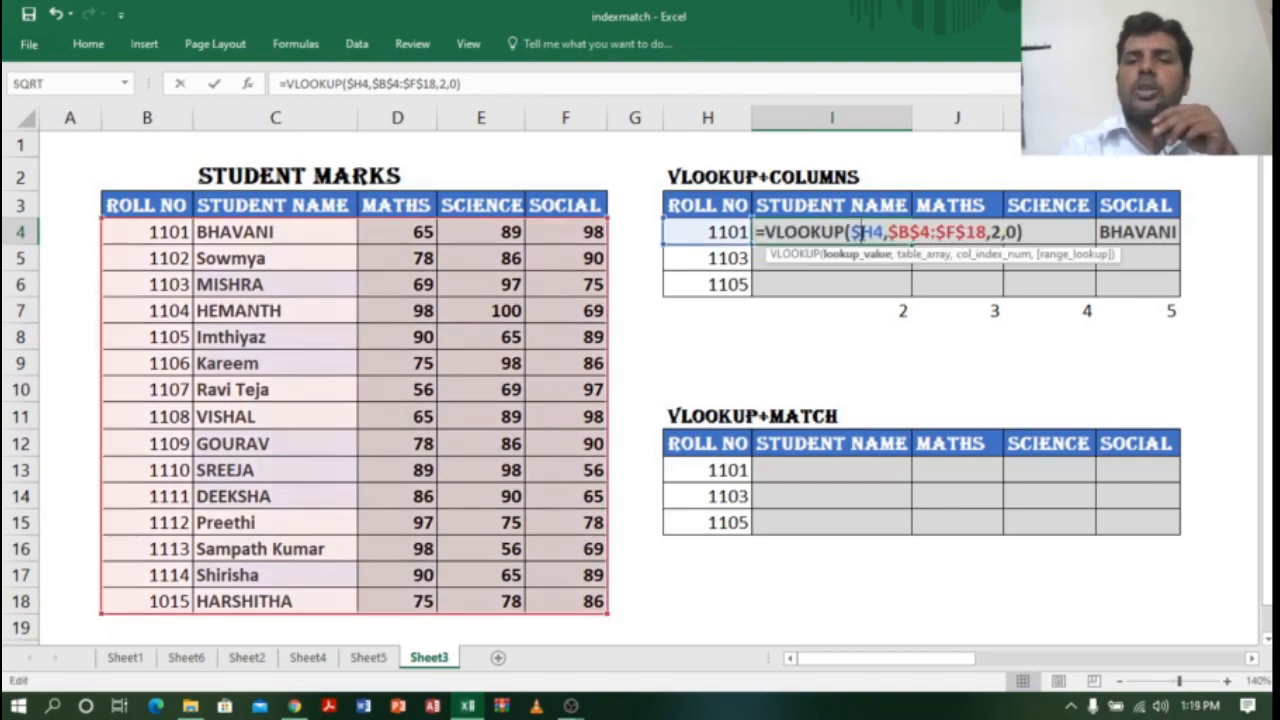
{"action": "left_click", "coordinate": [995, 232]}
{"action": "key", "text": "BackSpace"}
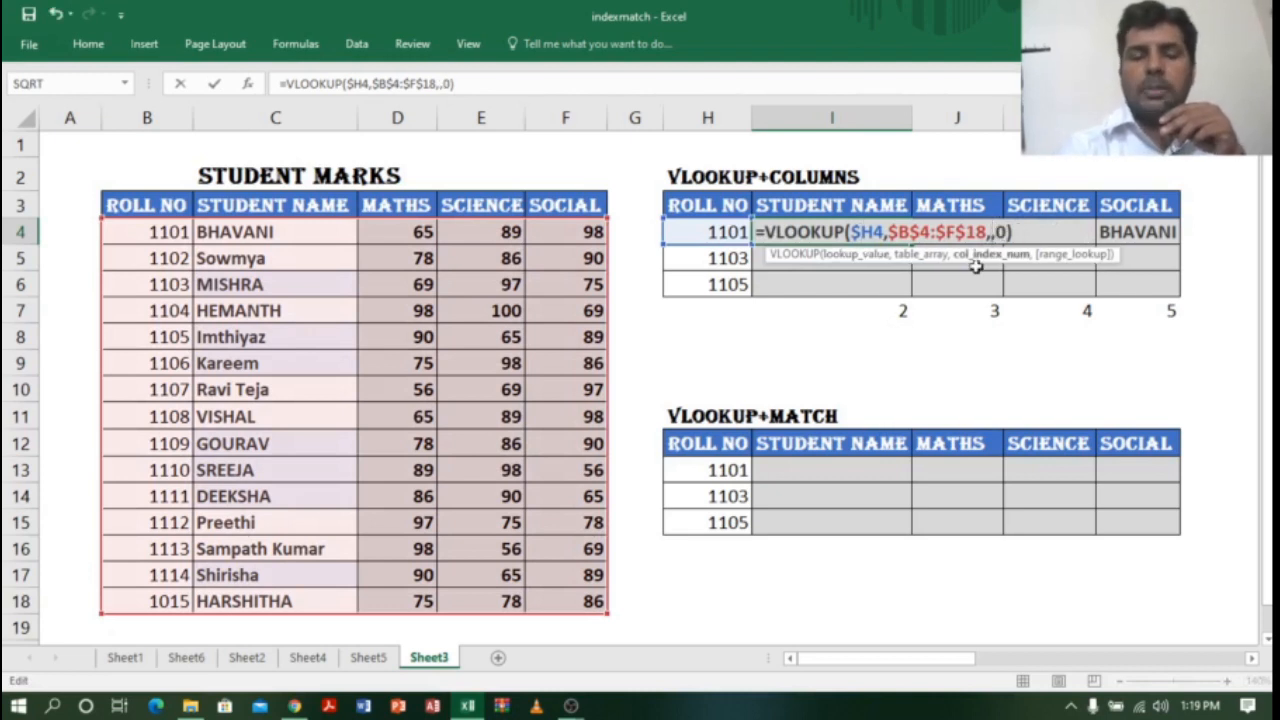
{"action": "type", "text": "COLUMN"}
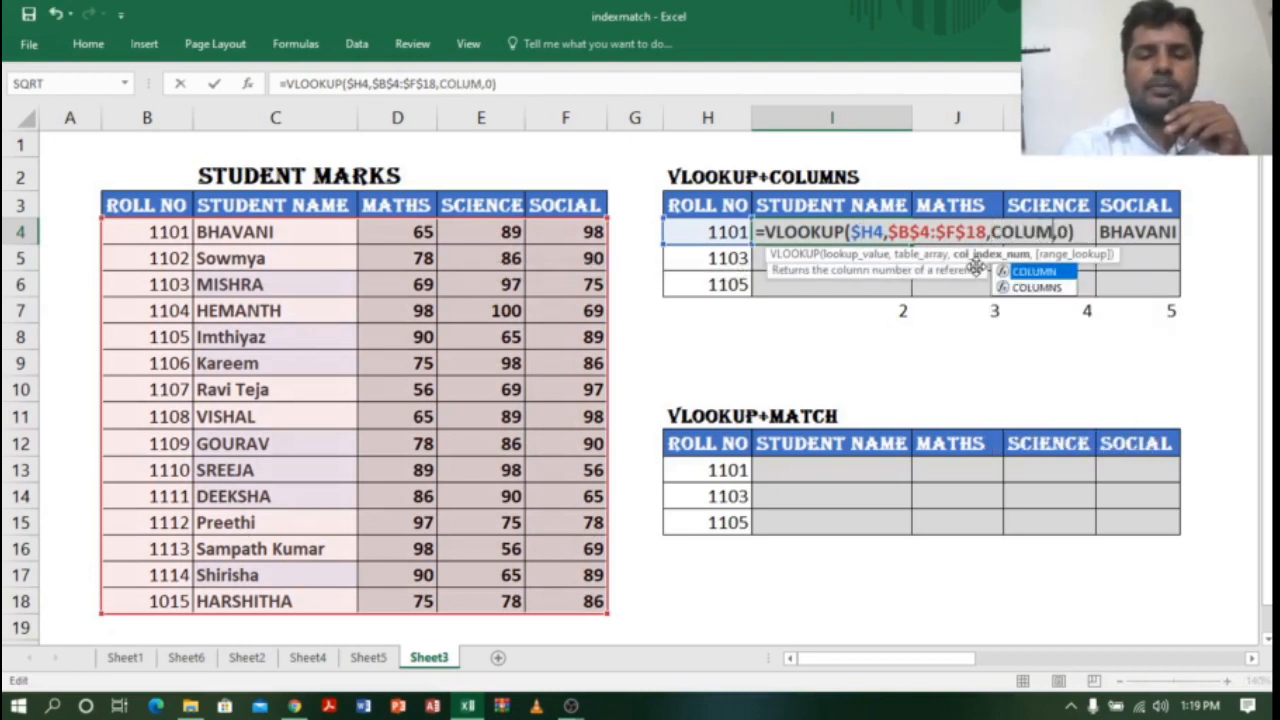
{"action": "type", "text": "S("}
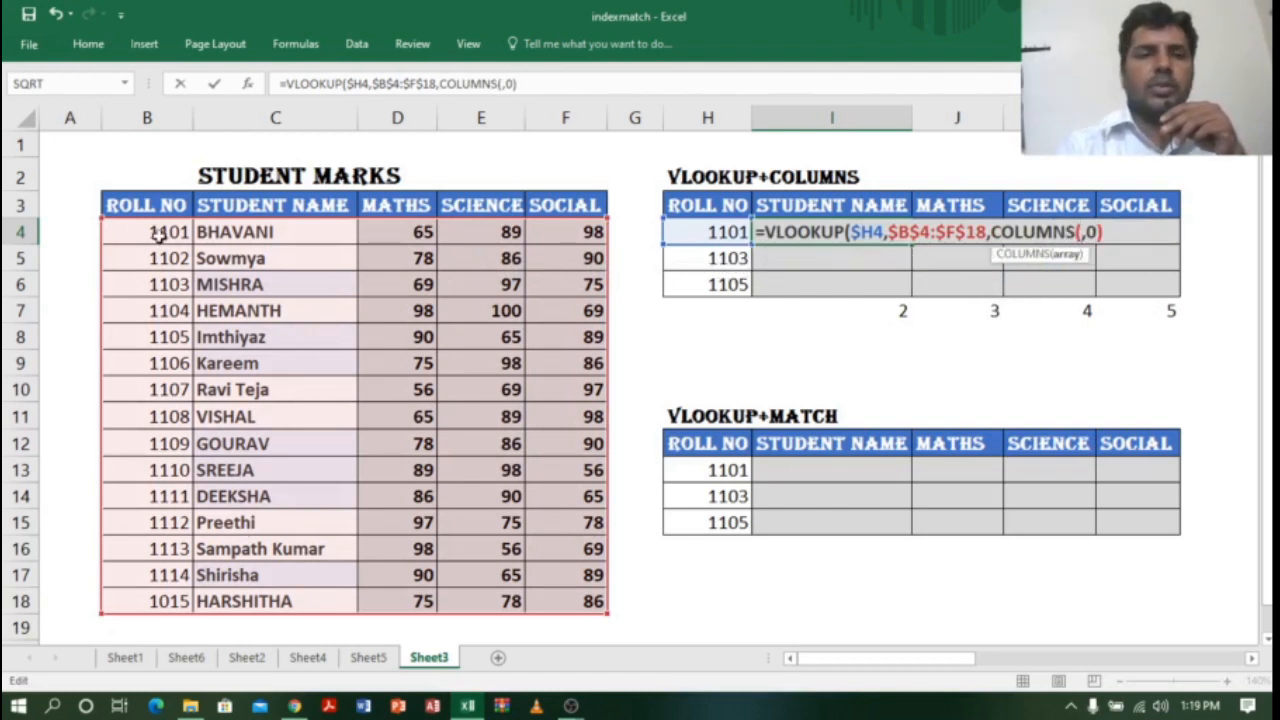
{"action": "left_click_drag", "start_coordinate": [160, 232], "coordinate": [288, 230]}
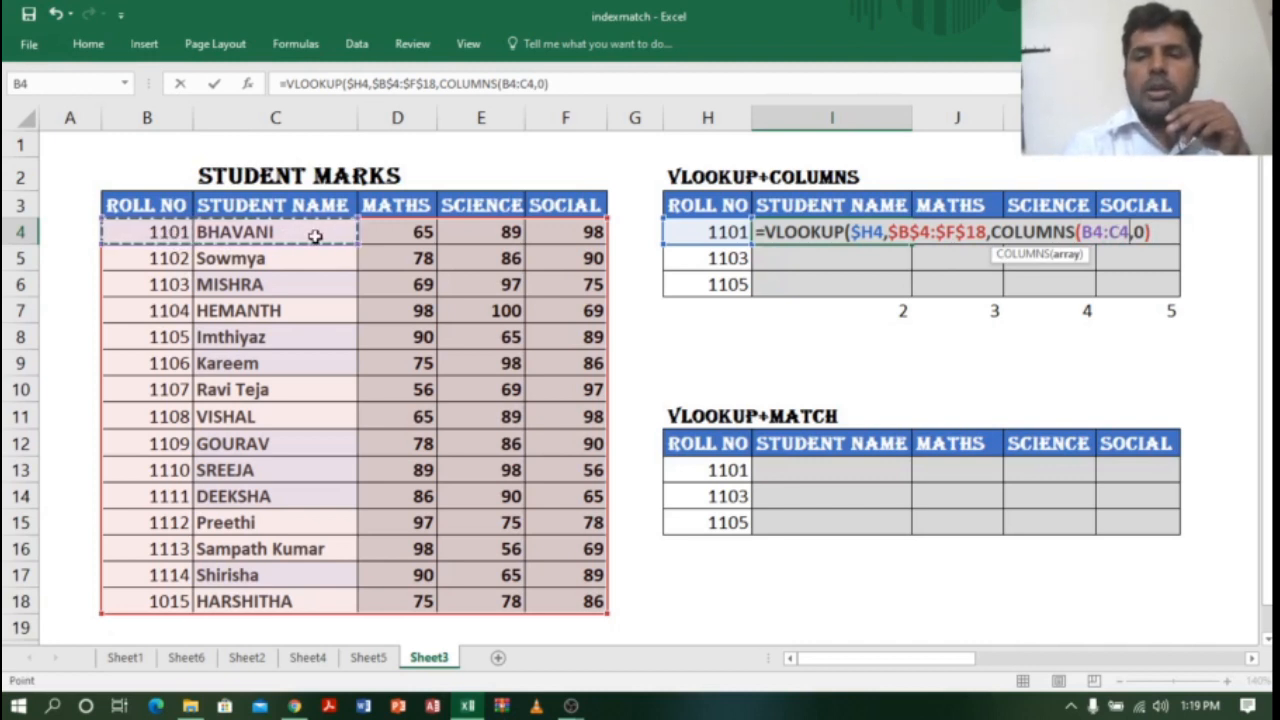
{"action": "type", "text": ")"}
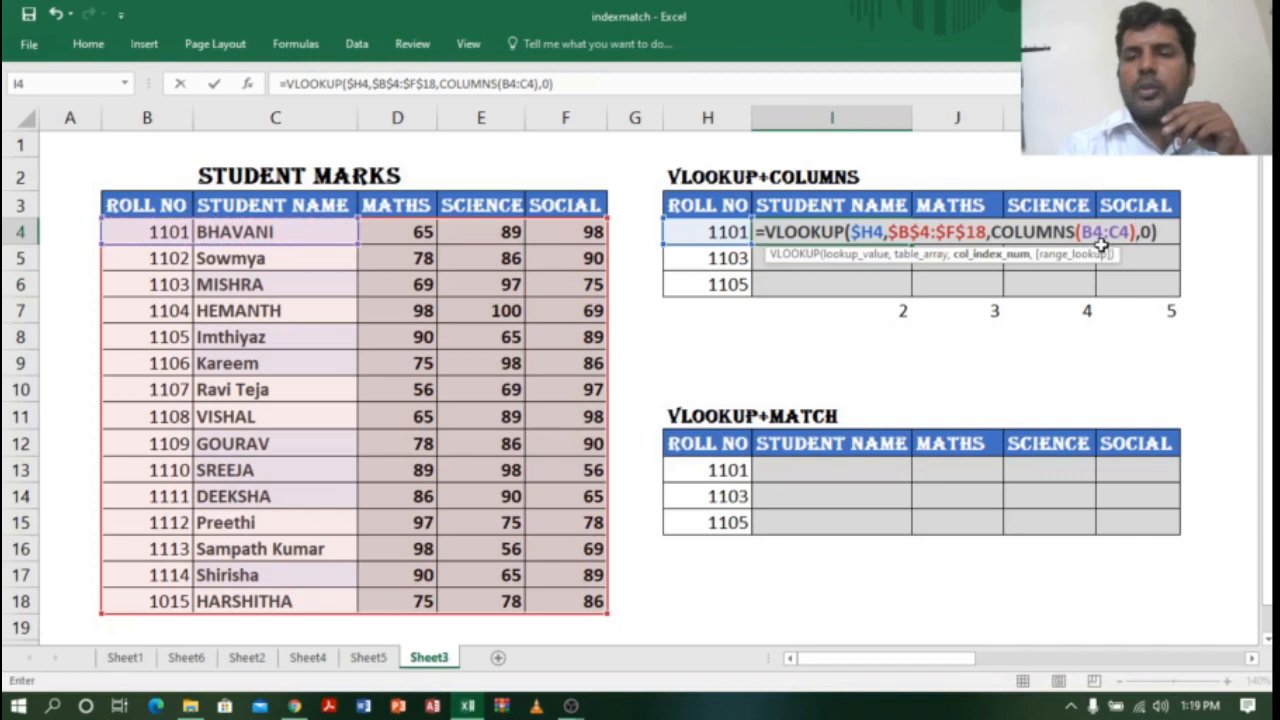
{"action": "left_click", "coordinate": [1095, 232]}
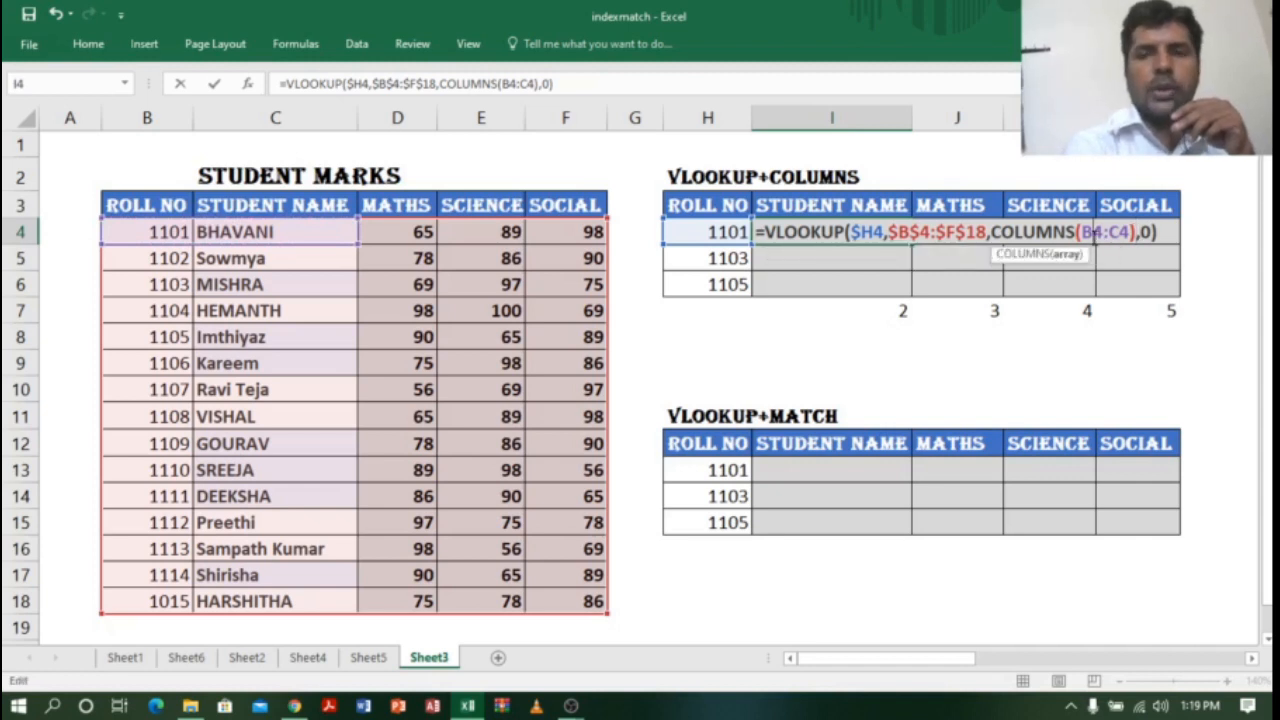
{"action": "key", "text": "F4"}
{"action": "key", "text": "Return"}
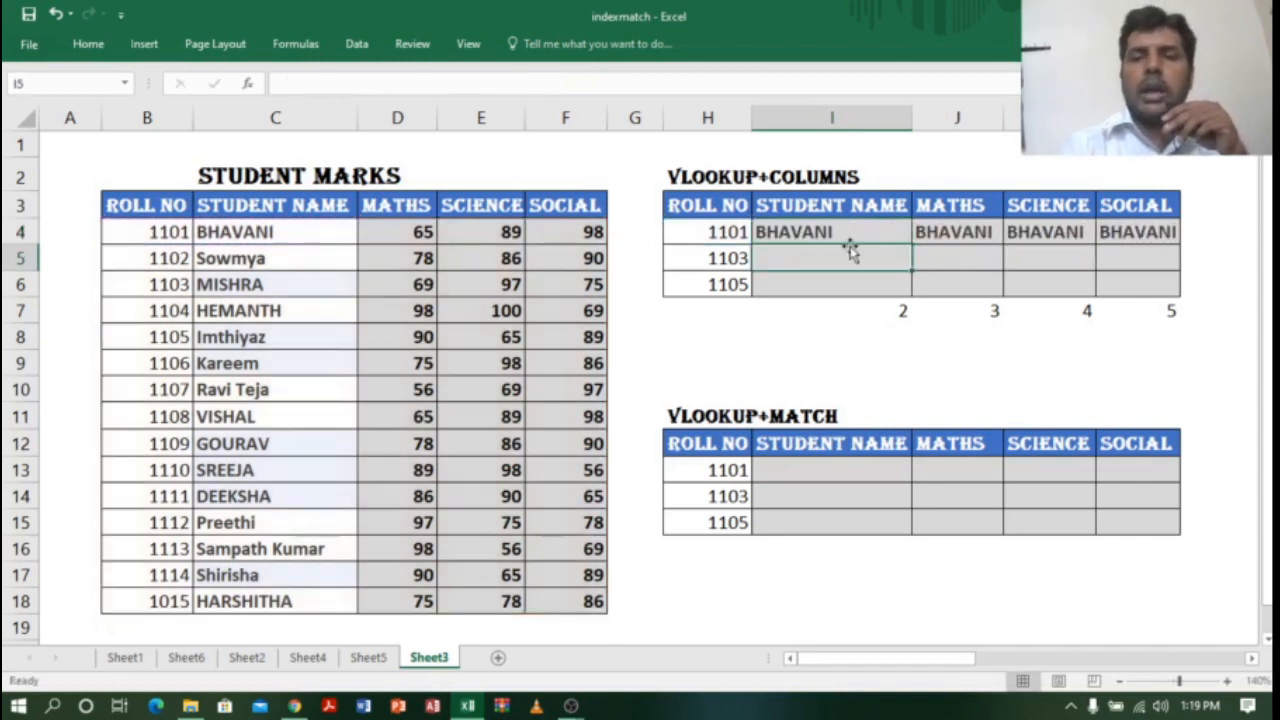
Fill the VLOOKUP formula from I4 across to L4 and check the marks against row 4 of the source table
{"action": "left_click", "coordinate": [891, 233]}
{"action": "left_click_drag", "start_coordinate": [911, 245], "coordinate": [1172, 242]}
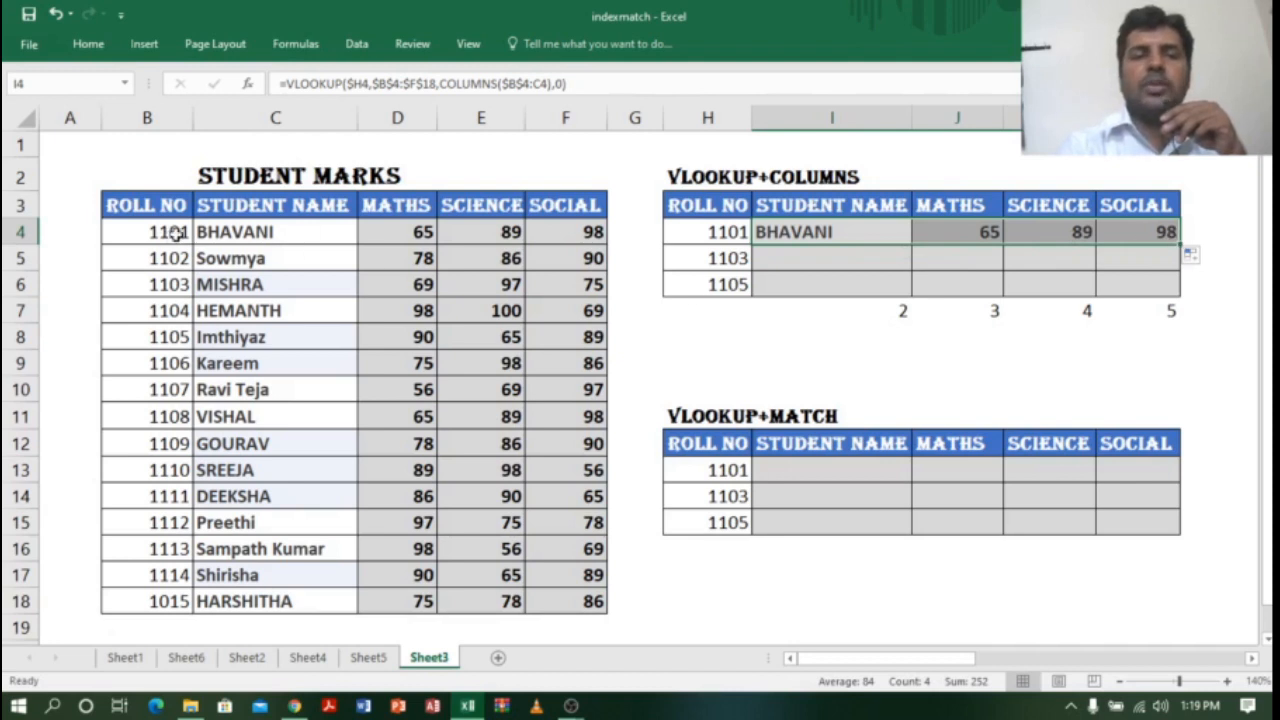
{"action": "left_click", "coordinate": [418, 228]}
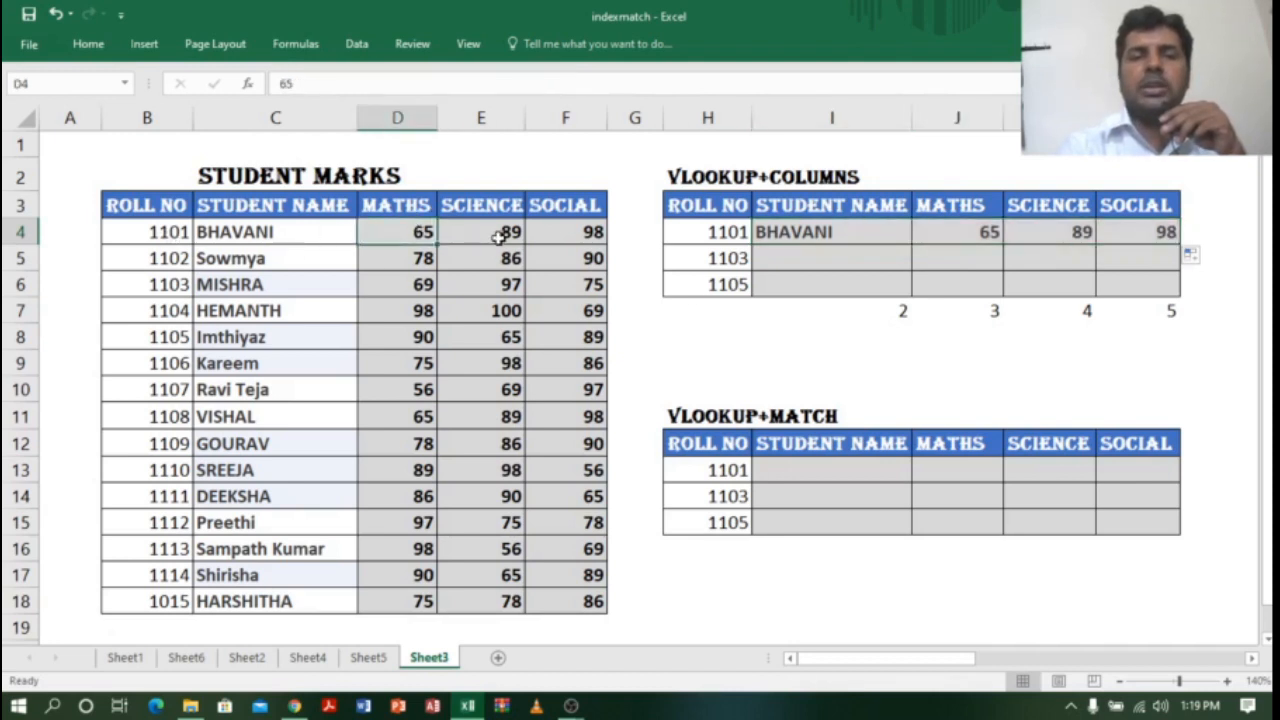
{"action": "left_click", "coordinate": [498, 236]}
{"action": "left_click", "coordinate": [590, 238]}
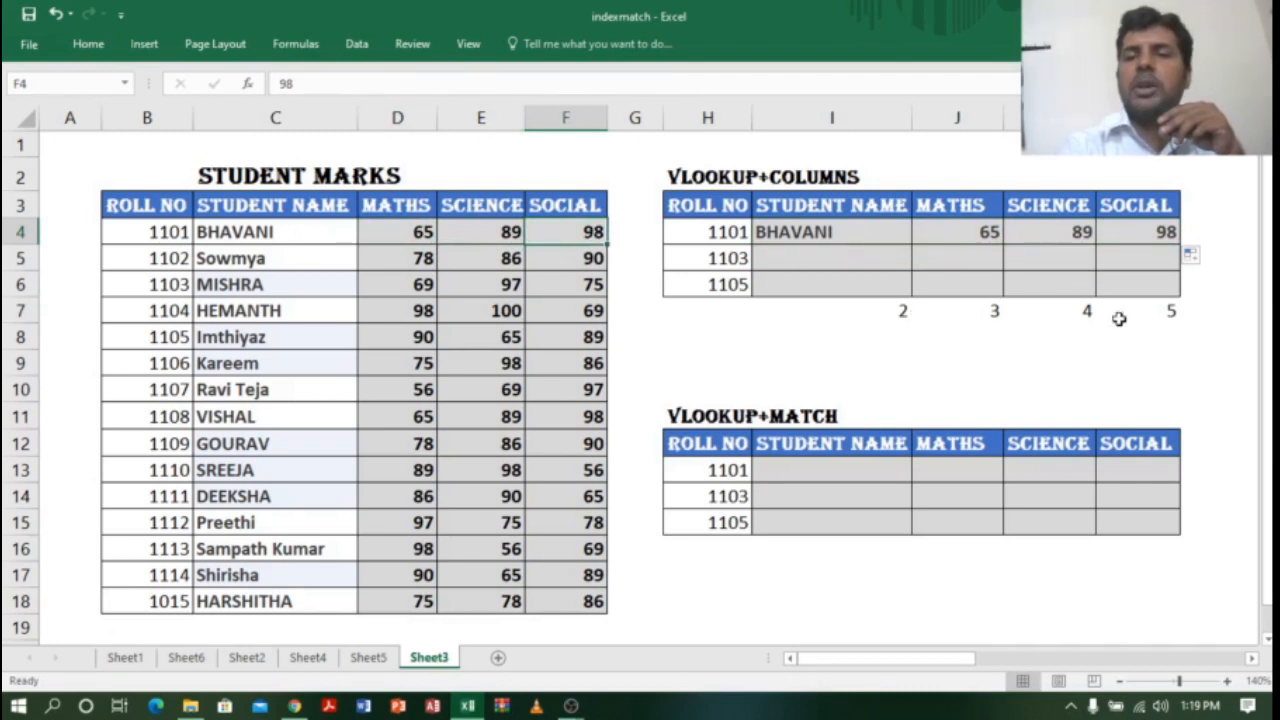
Fill the COLUMNS helper formulas in I7:L7 down to row 9 and inspect the copies in column I
{"action": "left_click", "coordinate": [862, 316]}
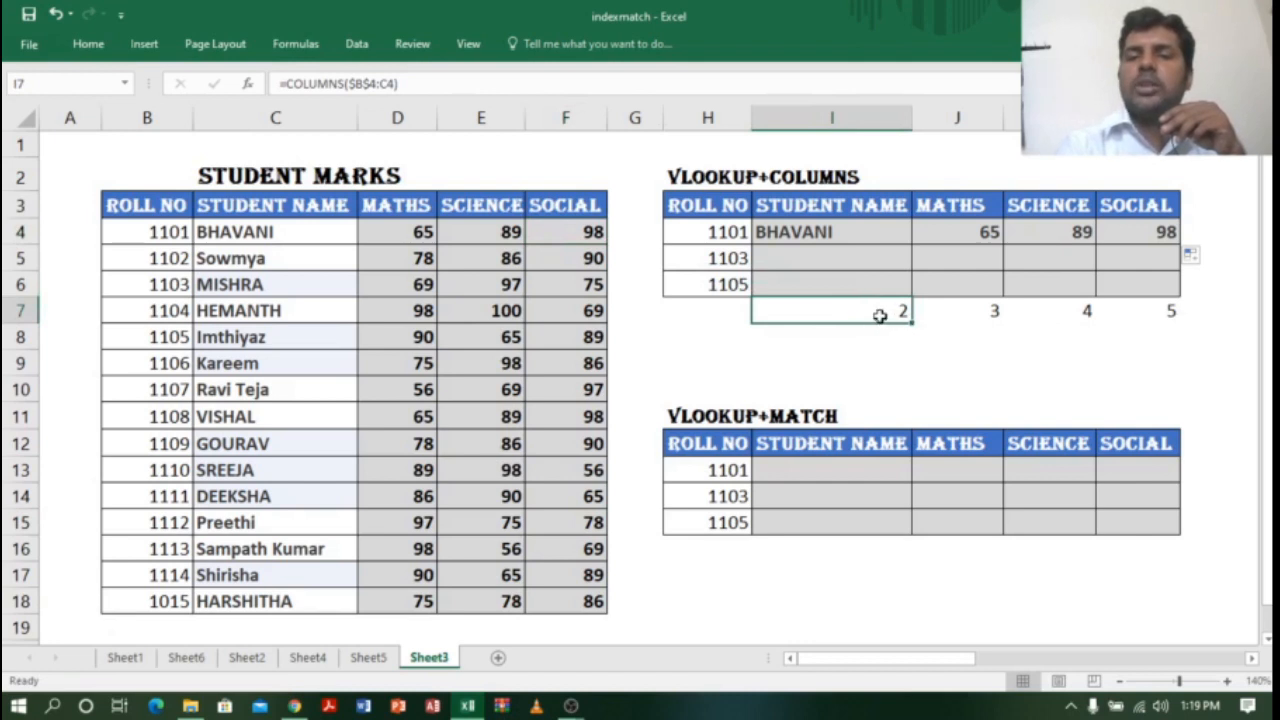
{"action": "left_click_drag", "start_coordinate": [880, 314], "coordinate": [1178, 378]}
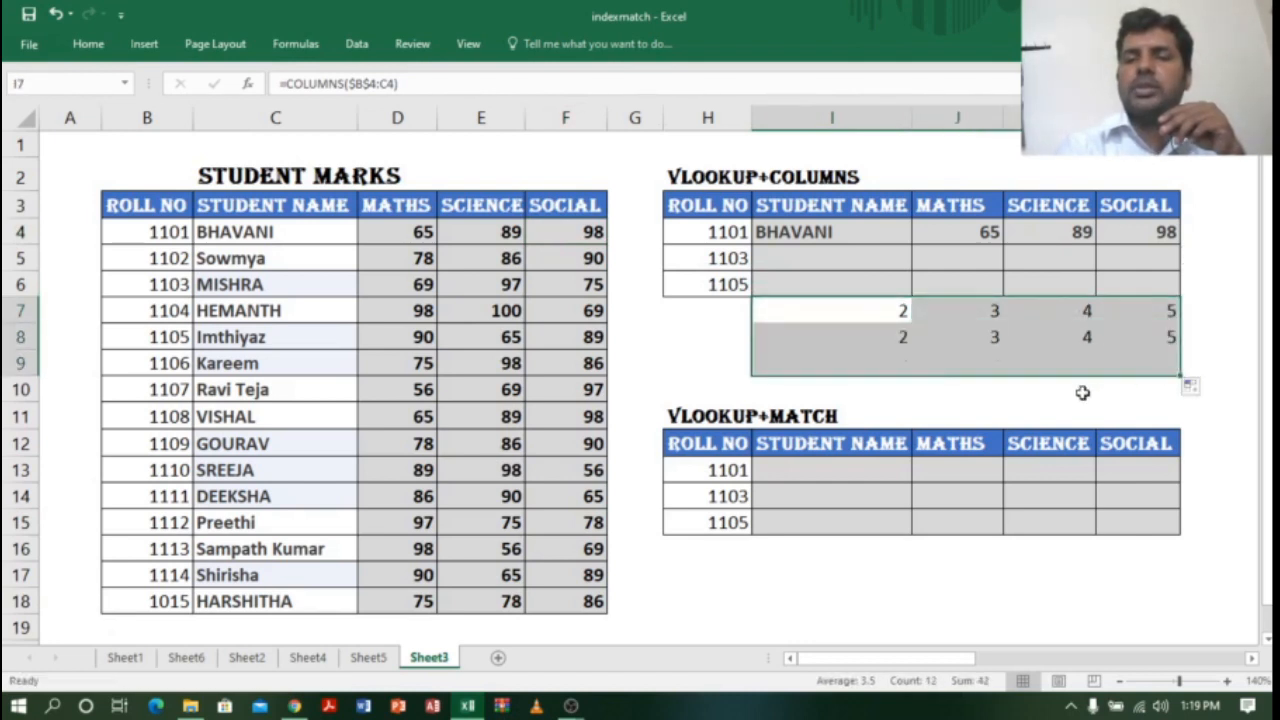
{"action": "left_click", "coordinate": [897, 336]}
{"action": "left_click", "coordinate": [902, 362]}
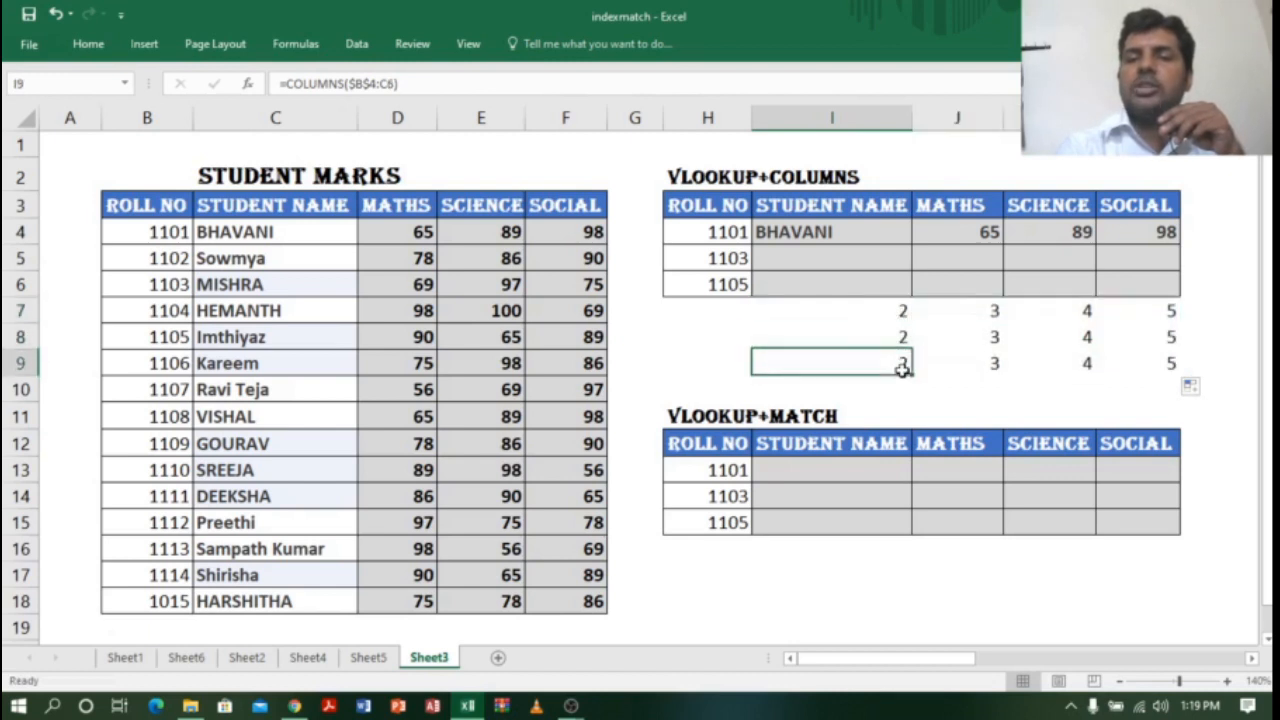
{"action": "left_click", "coordinate": [902, 315]}
{"action": "left_click_drag", "start_coordinate": [902, 315], "coordinate": [902, 362]}
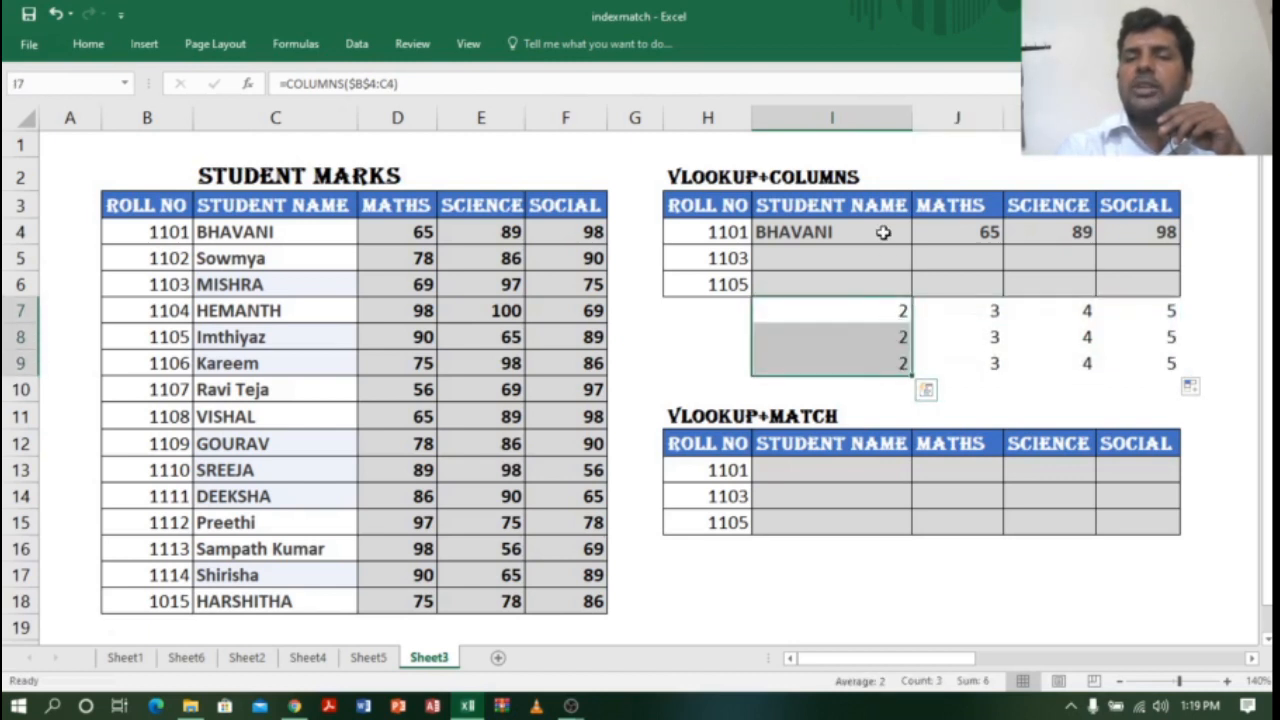
Fill the VLOOKUP formulas in I4:L4 down to row 6 and check the row 5 results against the source table
{"action": "left_click_drag", "start_coordinate": [886, 234], "coordinate": [1177, 290]}
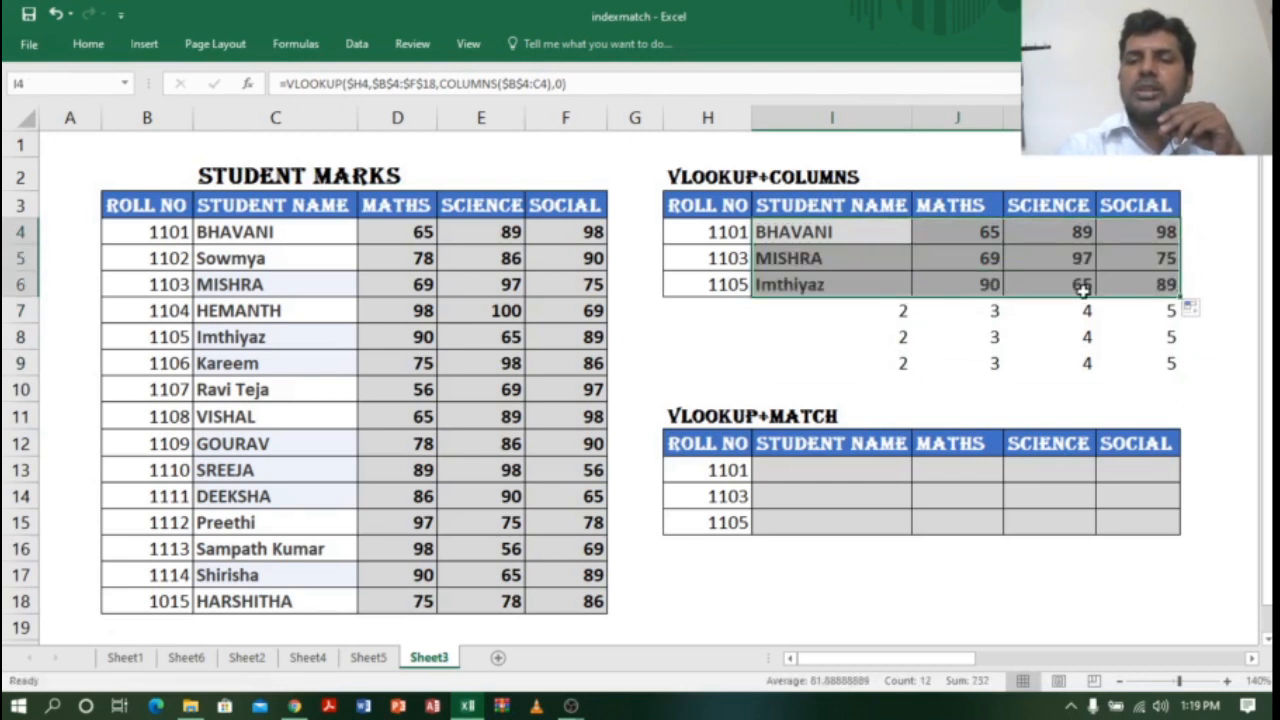
{"action": "left_click", "coordinate": [800, 260]}
{"action": "left_click", "coordinate": [178, 285]}
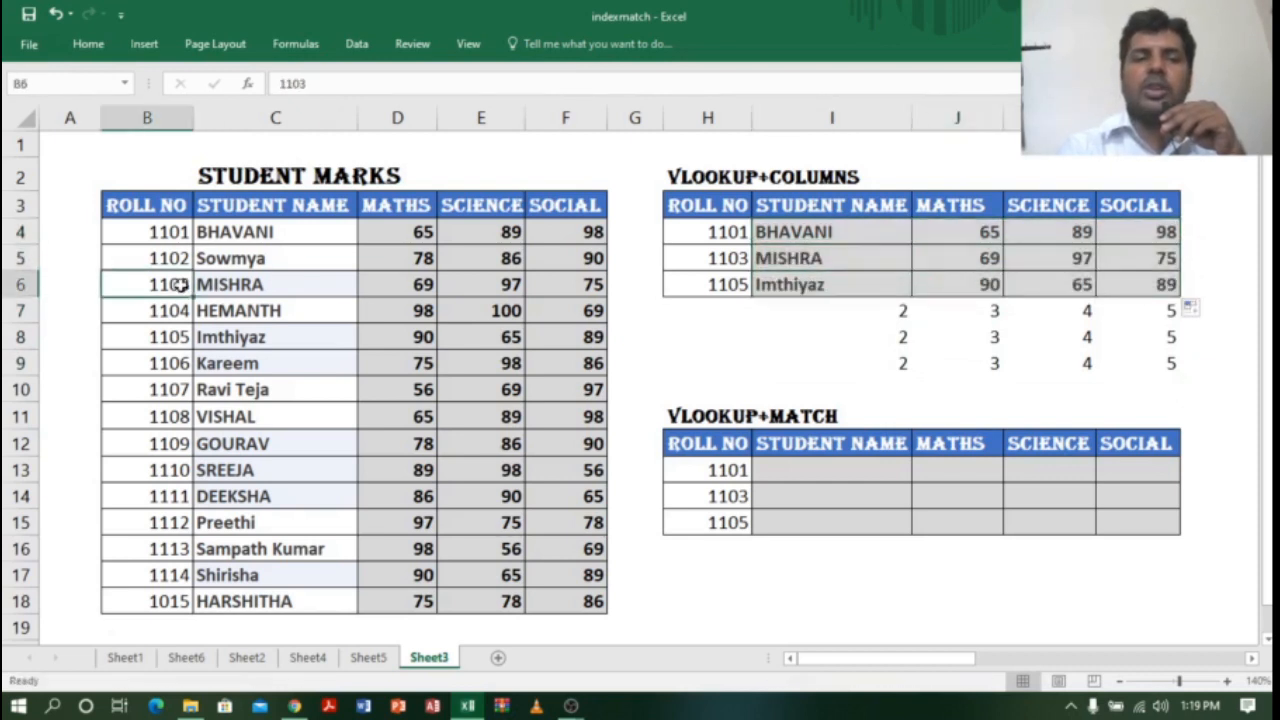
{"action": "left_click", "coordinate": [276, 288]}
{"action": "left_click", "coordinate": [422, 285]}
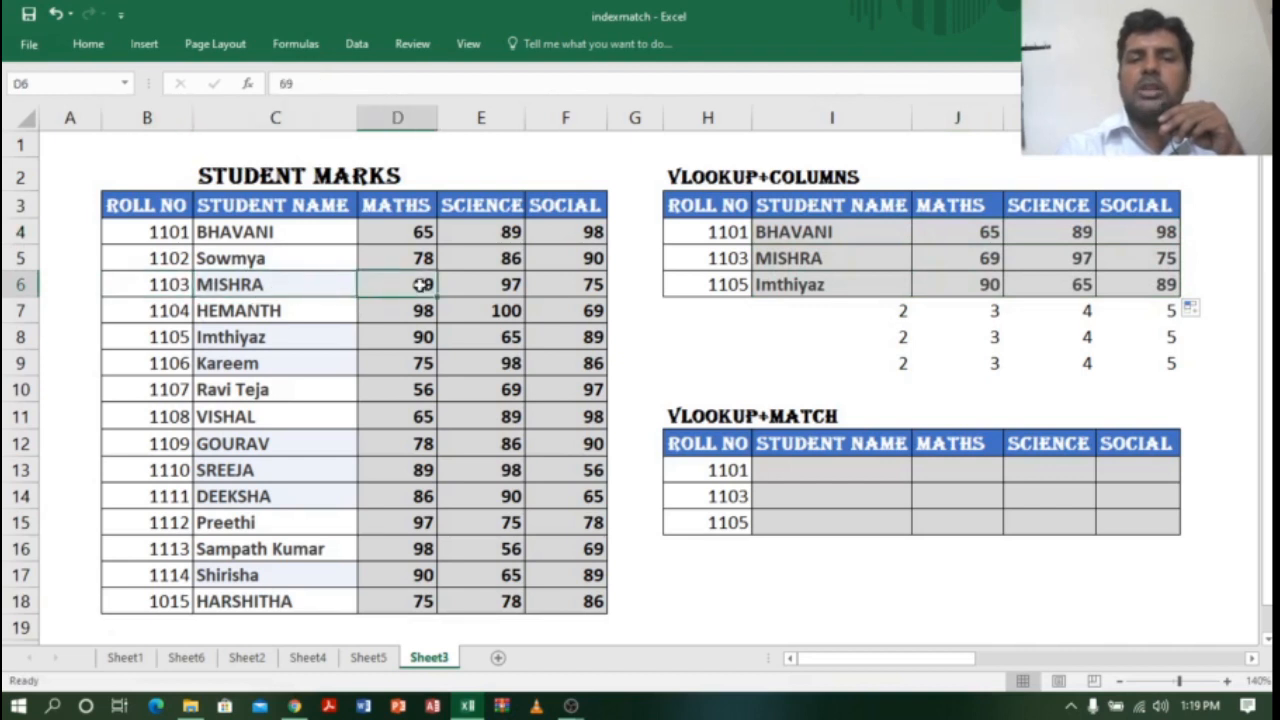
{"action": "left_click", "coordinate": [506, 284]}
{"action": "left_click", "coordinate": [572, 288]}
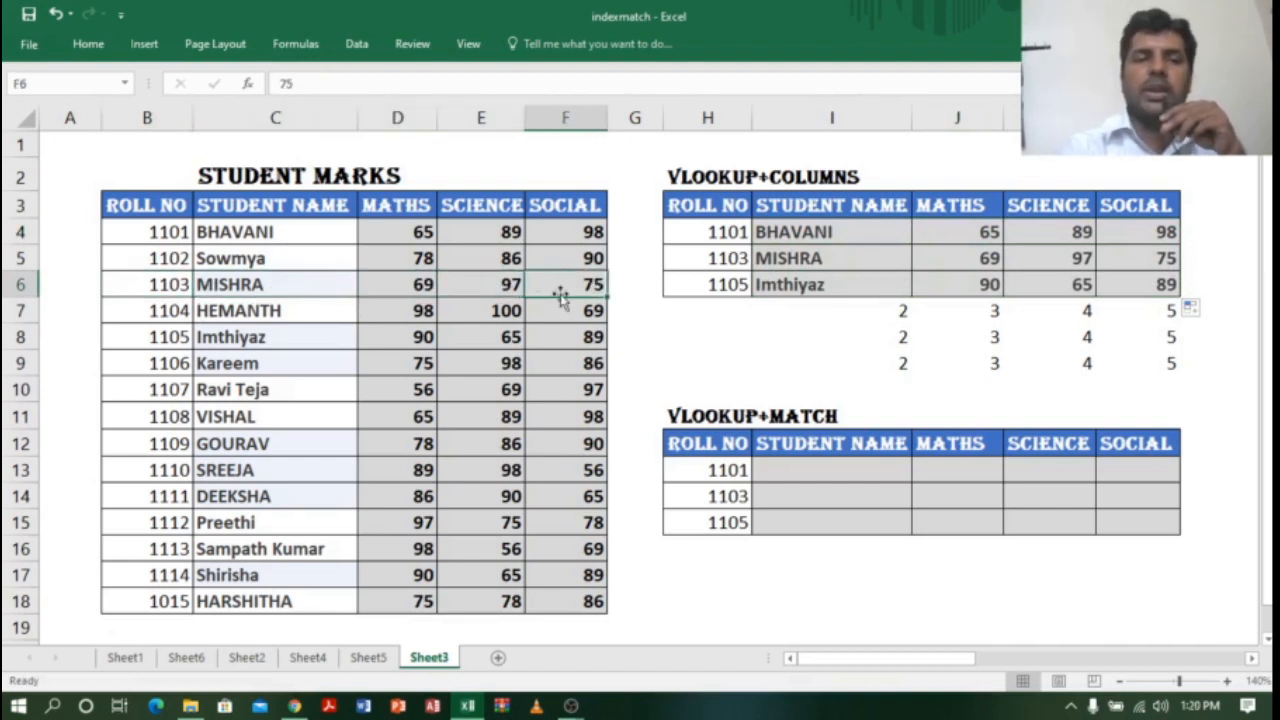
Compare the name and marks returned in row 6 of the VLOOKUP+COLUMNS table with the matching source row
{"action": "left_click", "coordinate": [741, 288]}
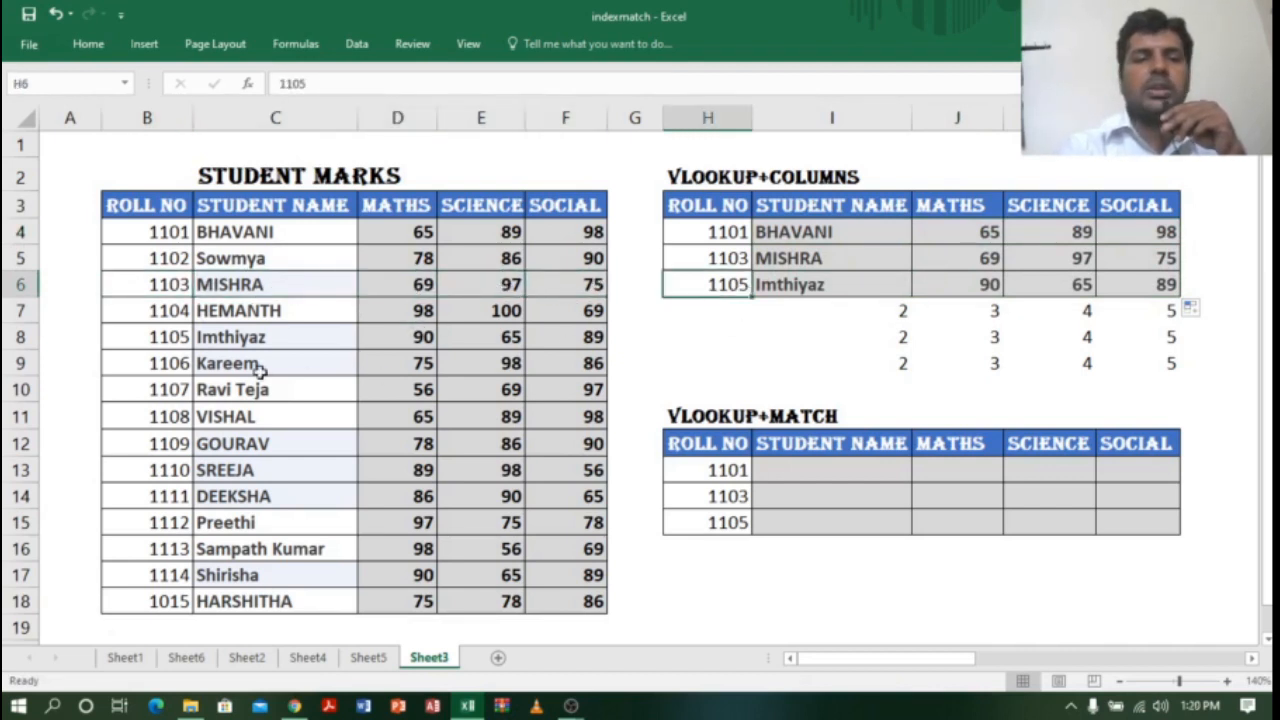
{"action": "left_click", "coordinate": [243, 335]}
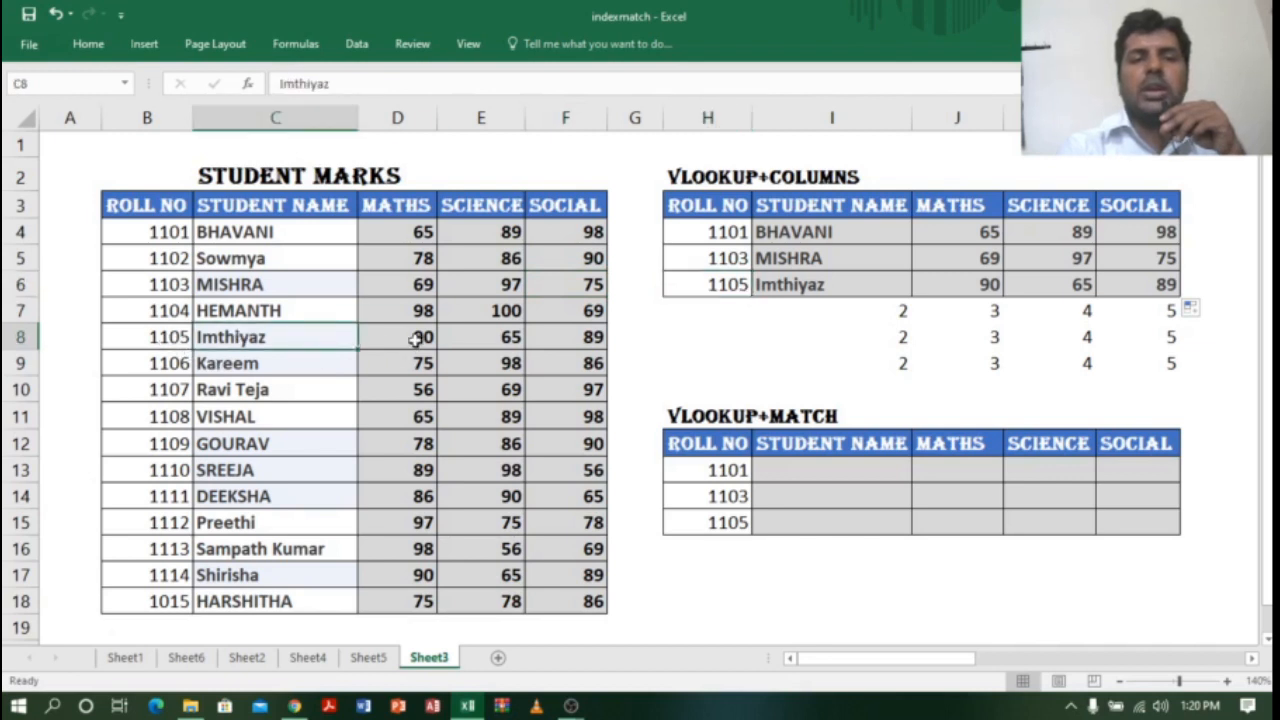
{"action": "left_click", "coordinate": [418, 338]}
{"action": "left_click", "coordinate": [998, 278]}
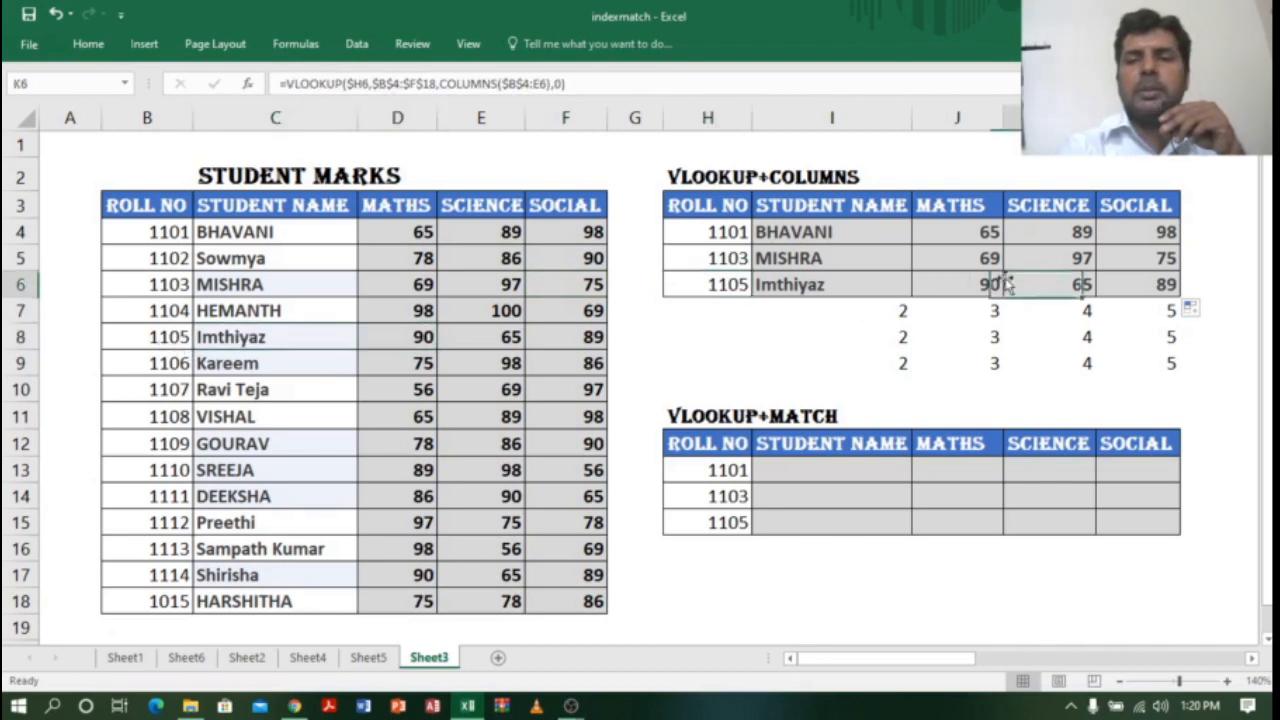
{"action": "left_click", "coordinate": [511, 334]}
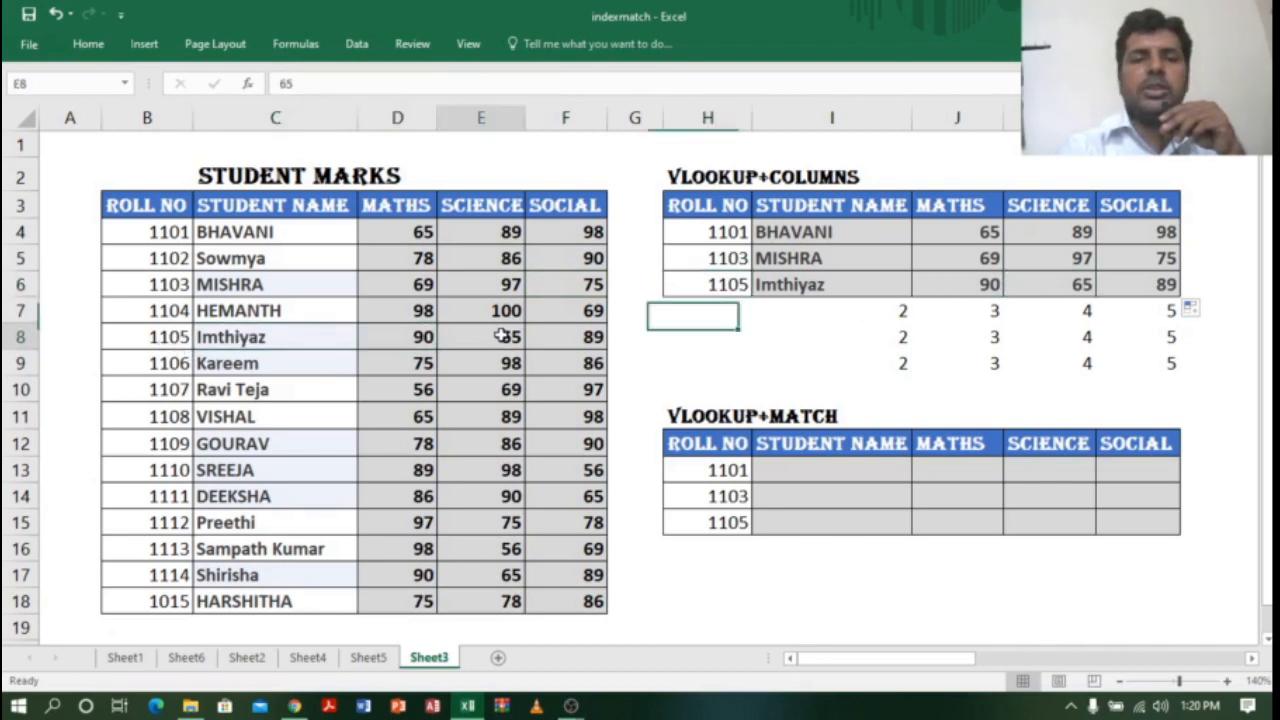
{"action": "left_click", "coordinate": [1062, 278]}
{"action": "left_click", "coordinate": [590, 340]}
{"action": "left_click", "coordinate": [1163, 280]}
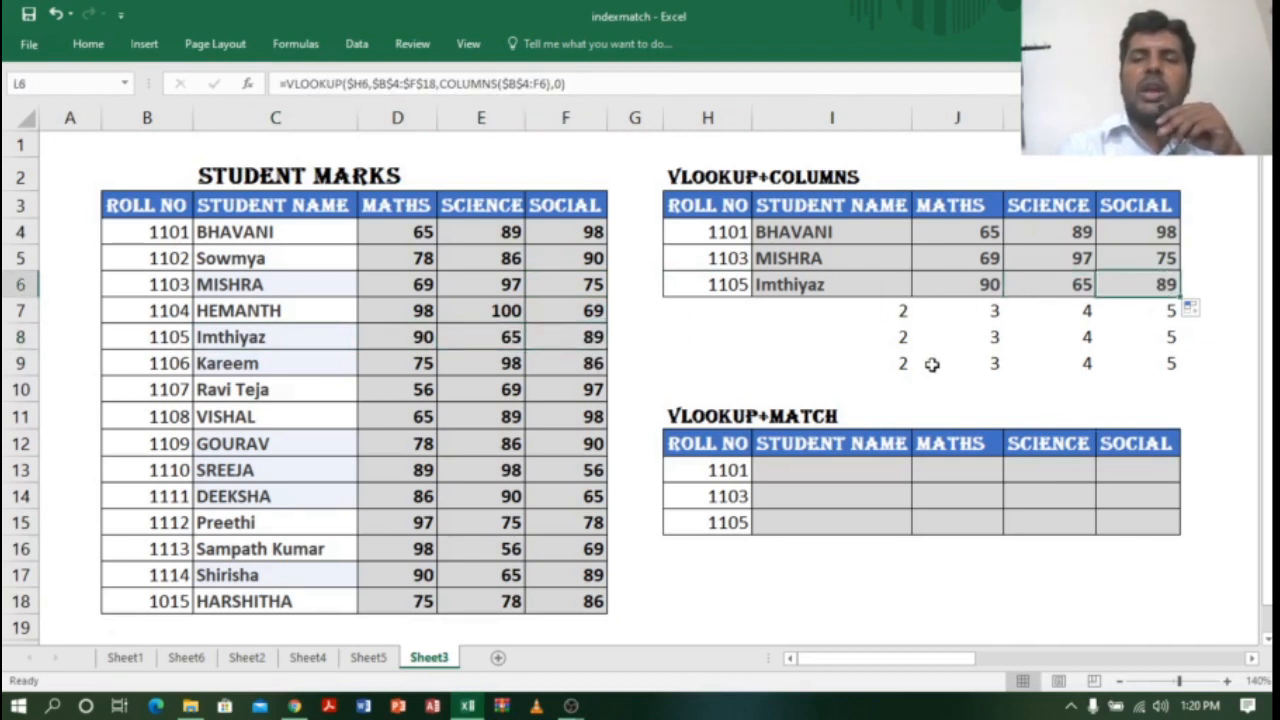
Clear the COLUMNS helper formulas from I7:L9 and begin a MATCH formula in I7 with I$12 as the lookup value
{"action": "left_click_drag", "start_coordinate": [895, 312], "coordinate": [1163, 370]}
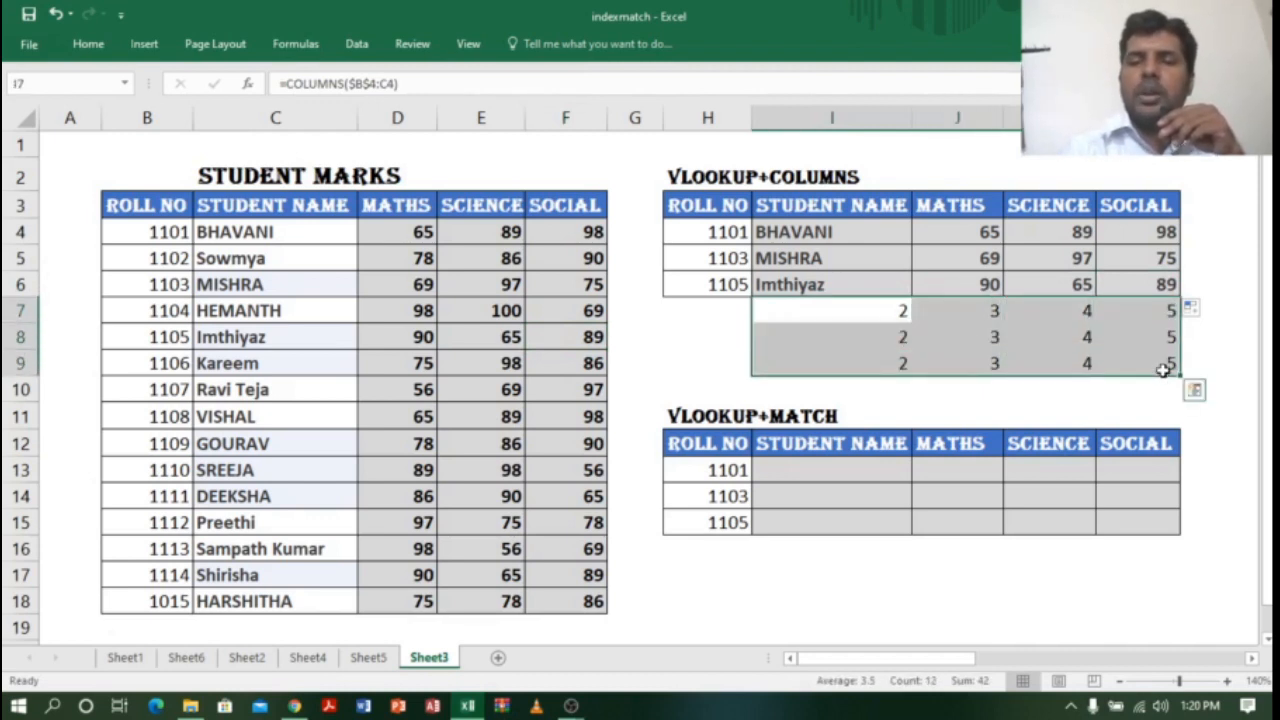
{"action": "key", "text": "Delete"}
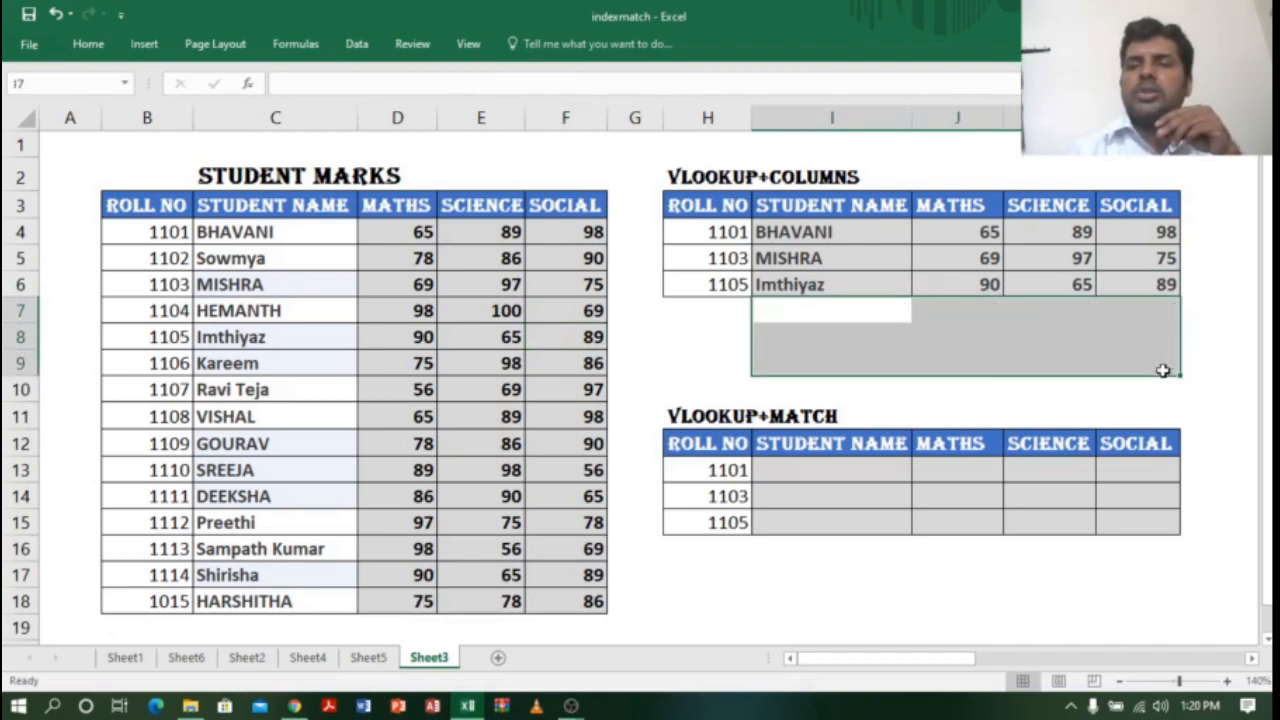
{"action": "left_click", "coordinate": [878, 311]}
{"action": "type", "text": "=MA"}
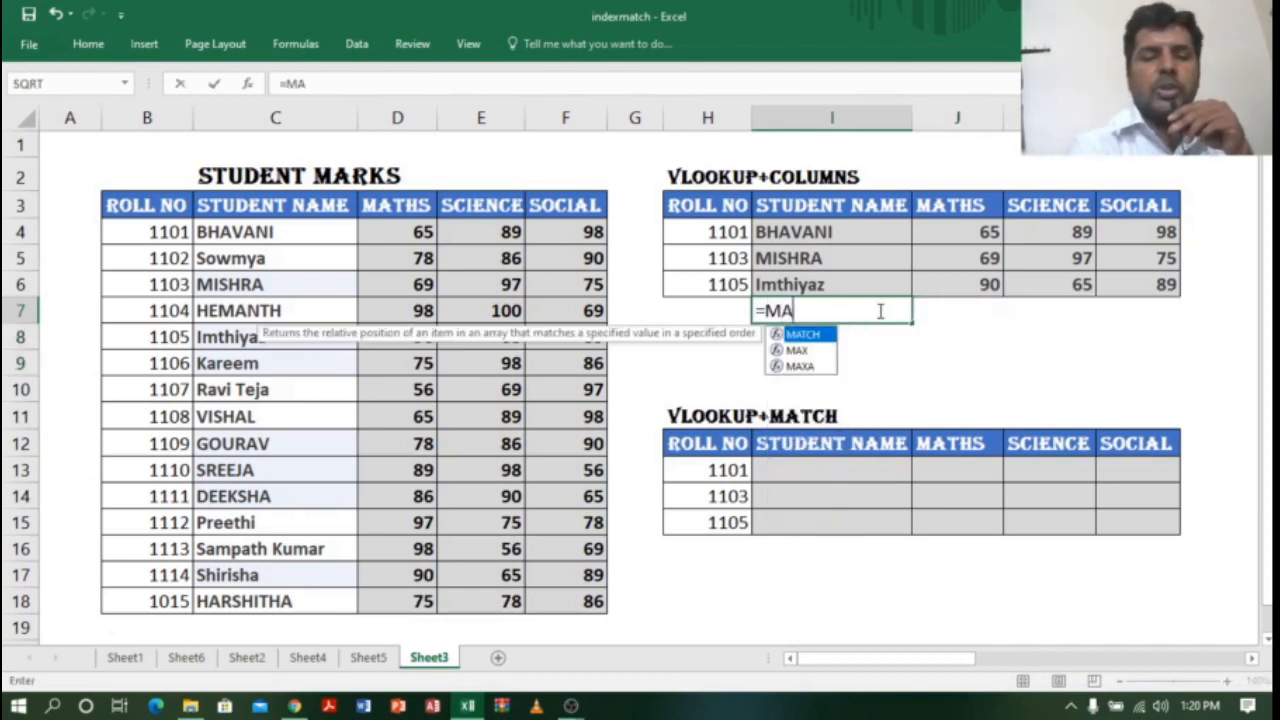
{"action": "type", "text": "TCH("}
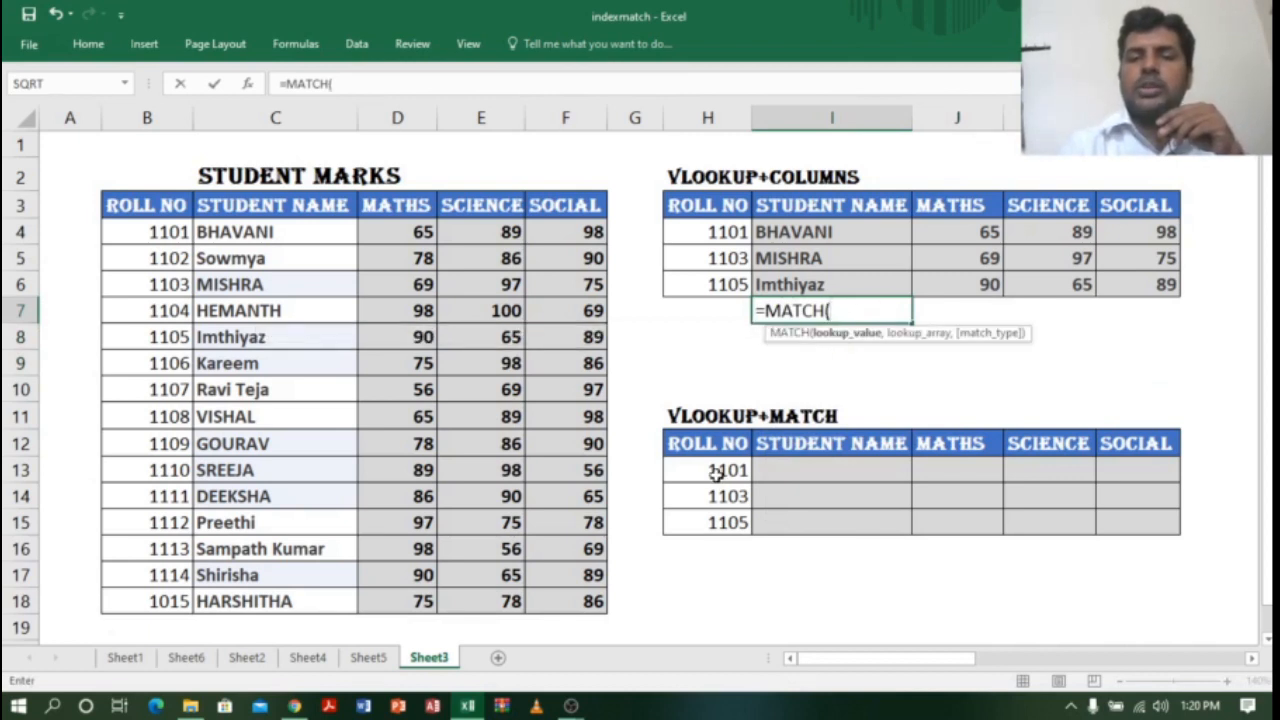
{"action": "left_click", "coordinate": [800, 449]}
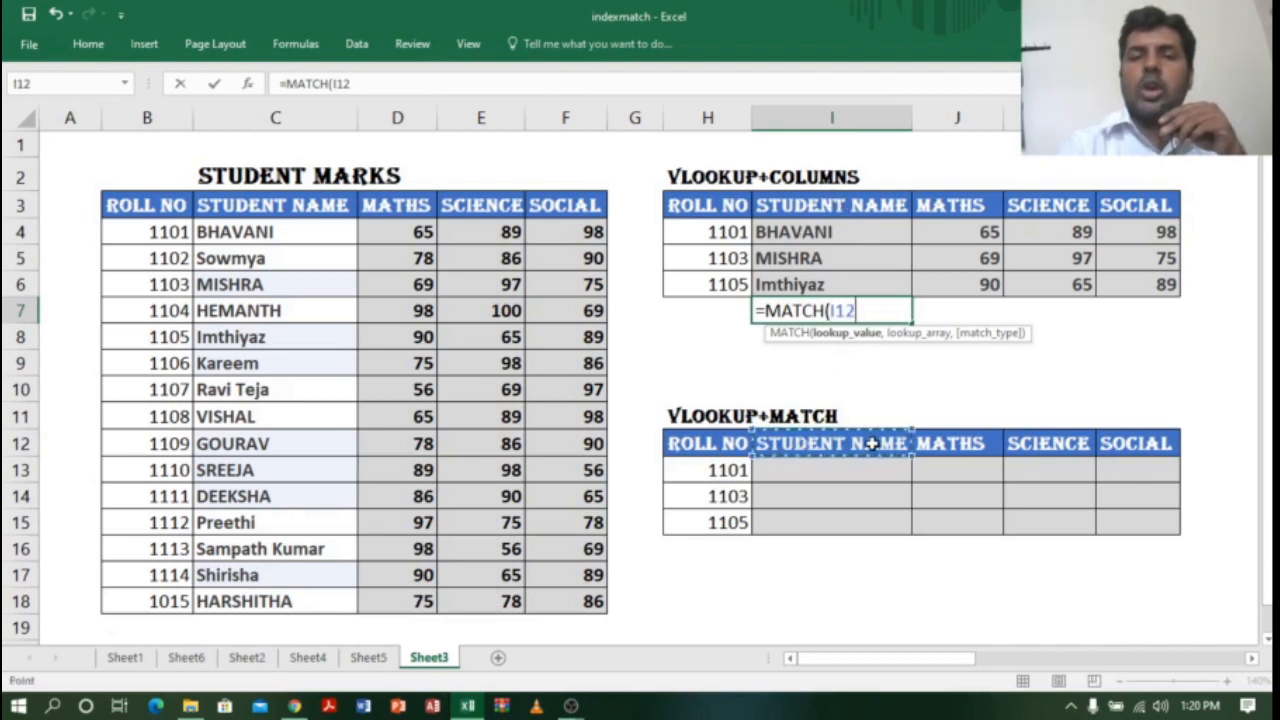
{"action": "left_click", "coordinate": [838, 311]}
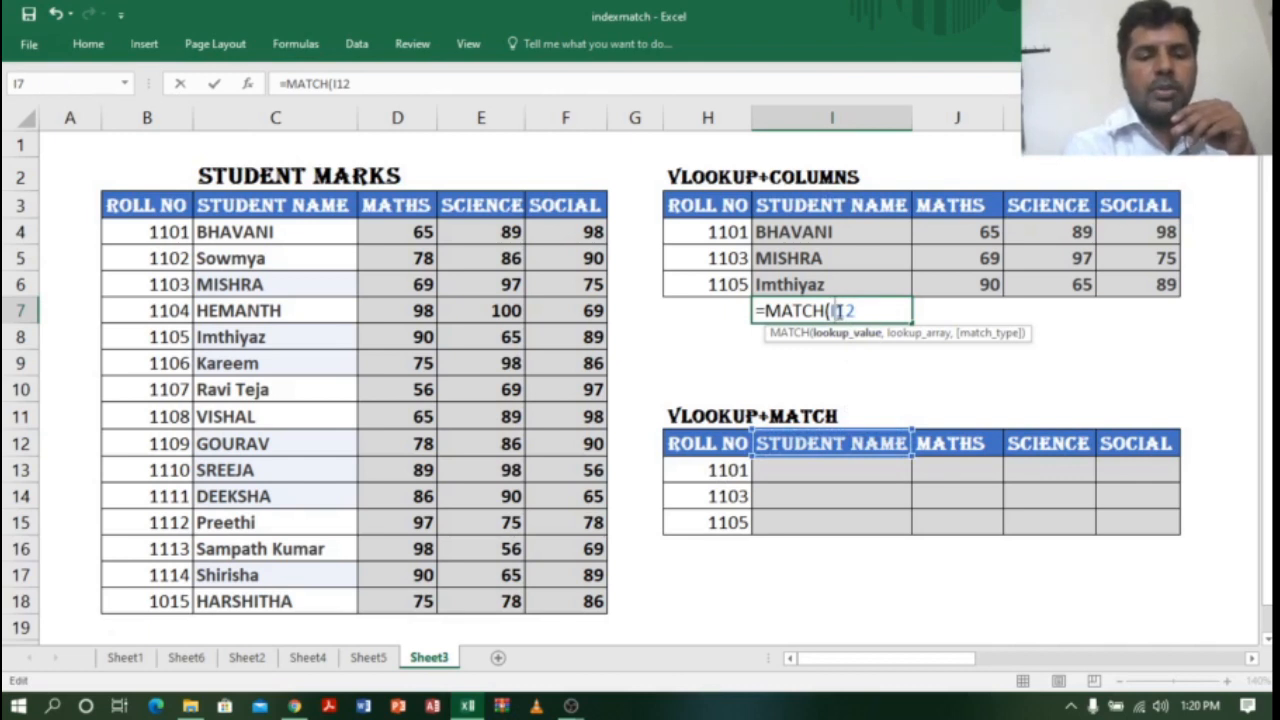
{"action": "type", "text": "$12"}
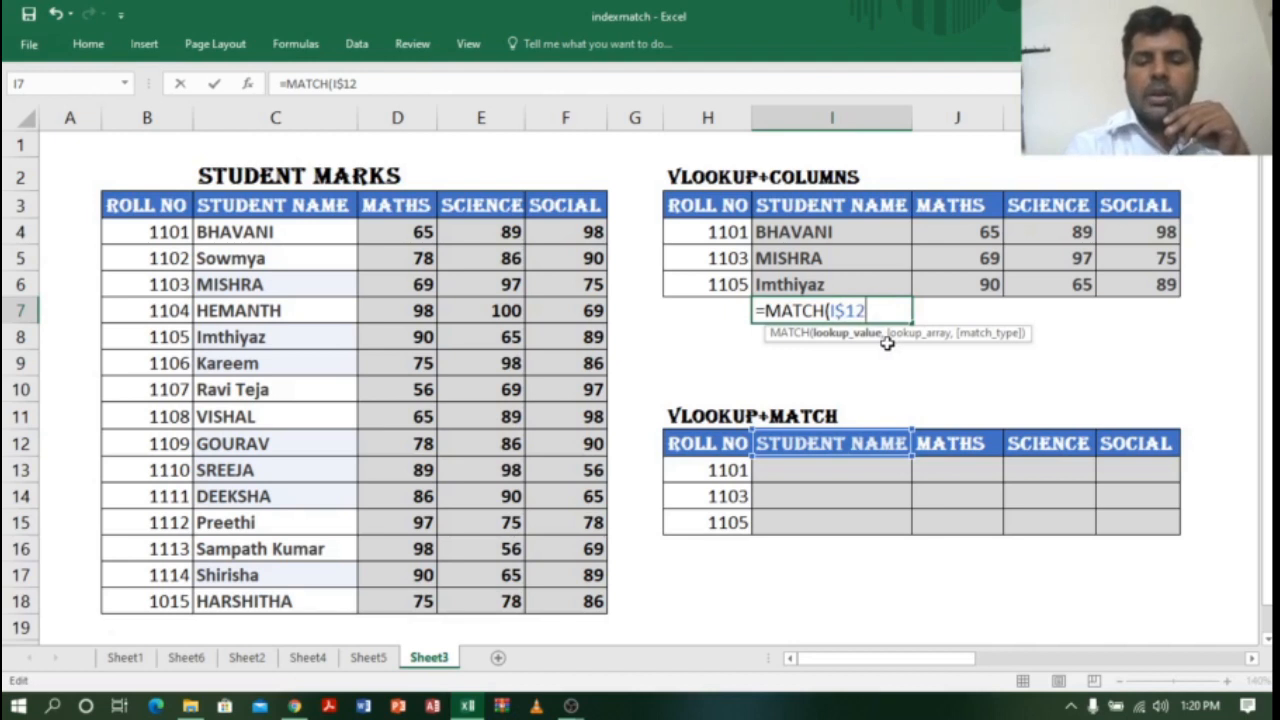
Complete the MATCH formula in I7 with the source header row B3:F3 as lookup array and 0 for exact match
{"action": "type", "text": ","}
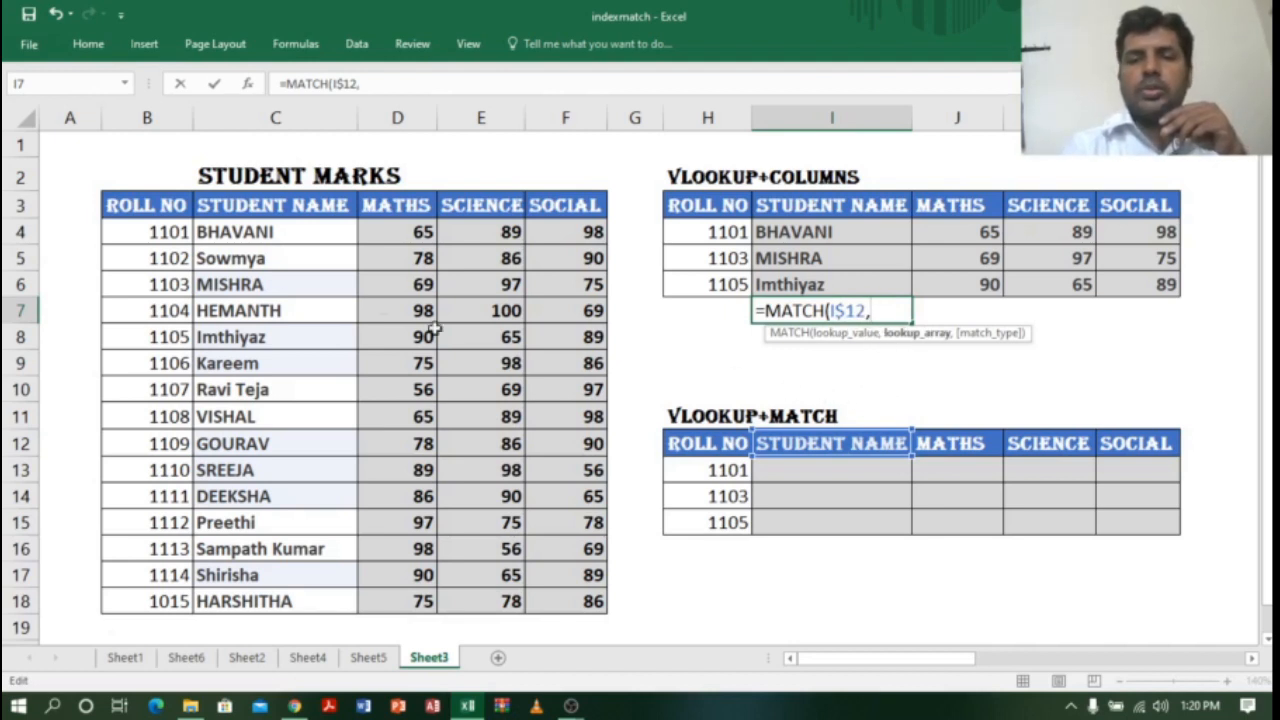
{"action": "left_click_drag", "start_coordinate": [119, 205], "coordinate": [548, 200]}
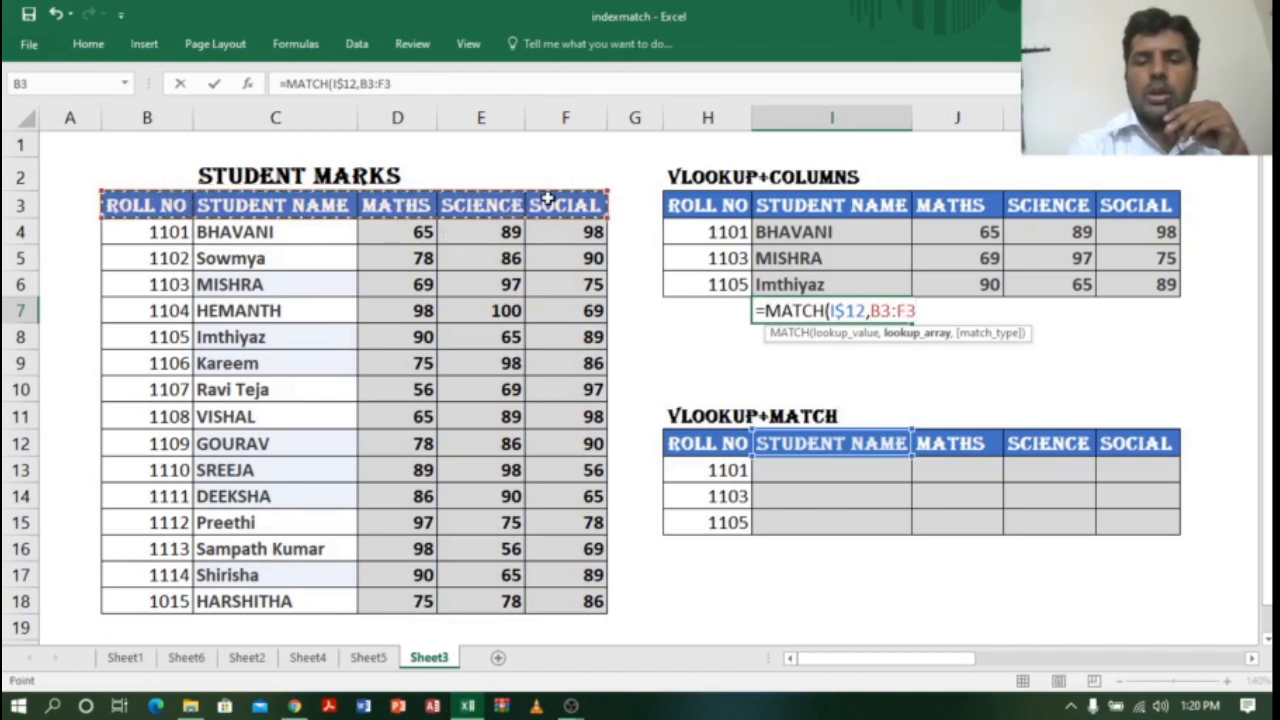
{"action": "type", "text": ","}
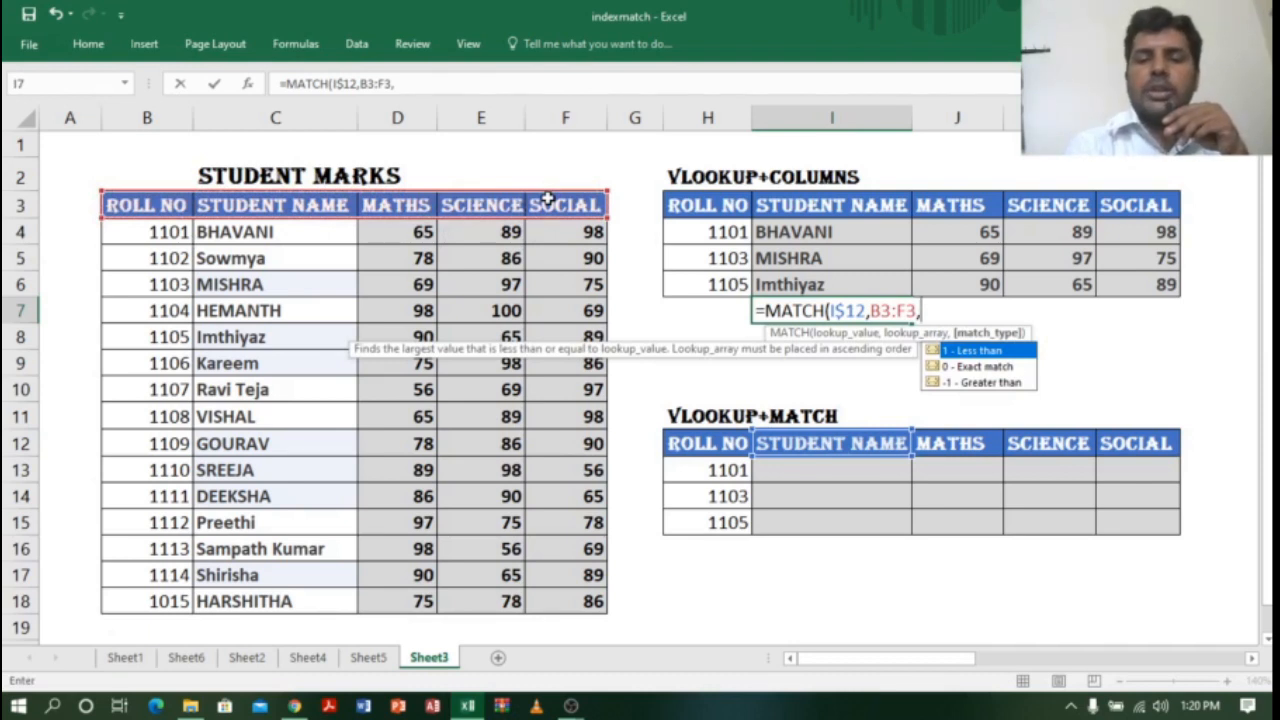
{"action": "type", "text": "0"}
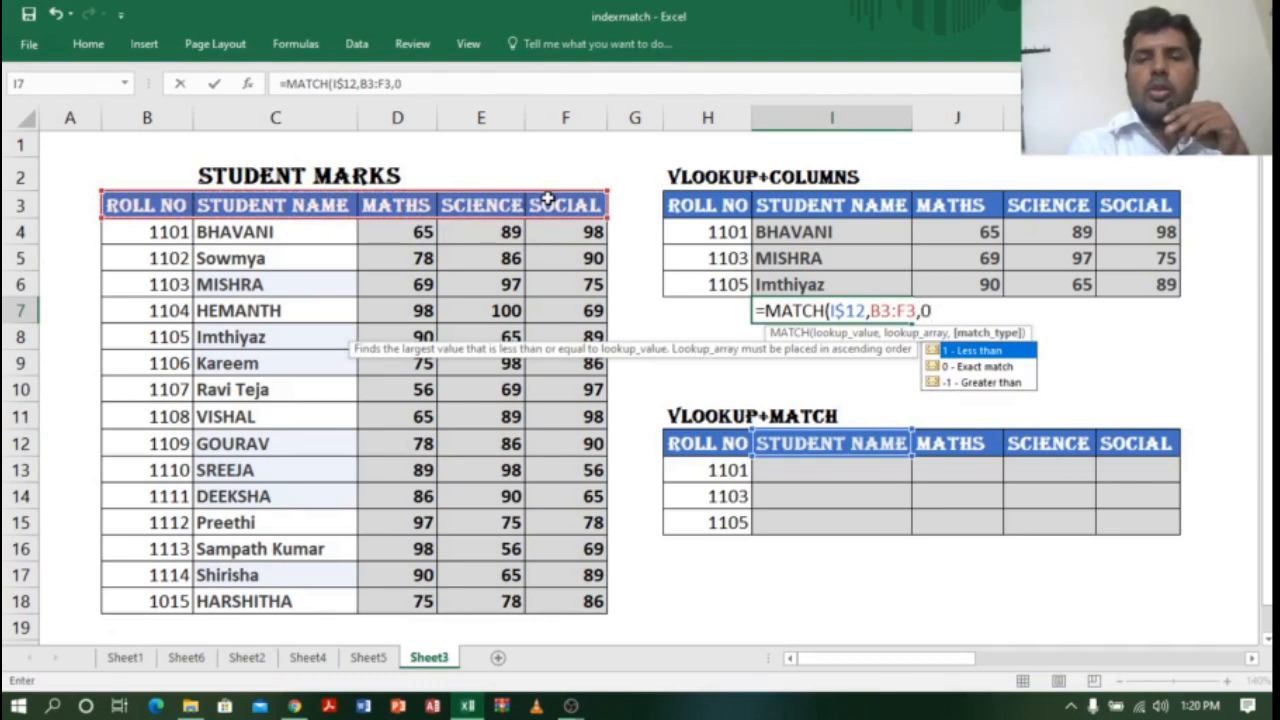
{"action": "type", "text": ")"}
{"action": "key", "text": "Return"}
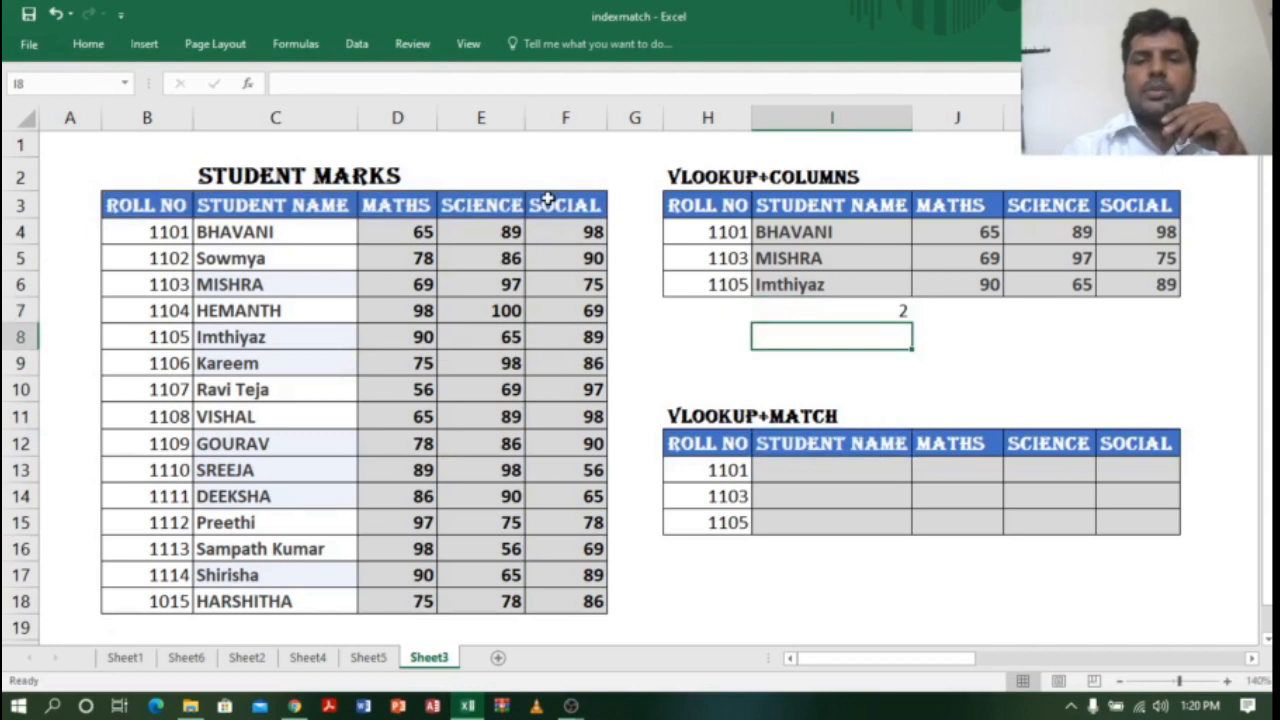
Make the lookup array in I7's MATCH formula absolute as $B$3:$F$3
{"action": "left_click", "coordinate": [871, 315]}
{"action": "double_click", "coordinate": [871, 313]}
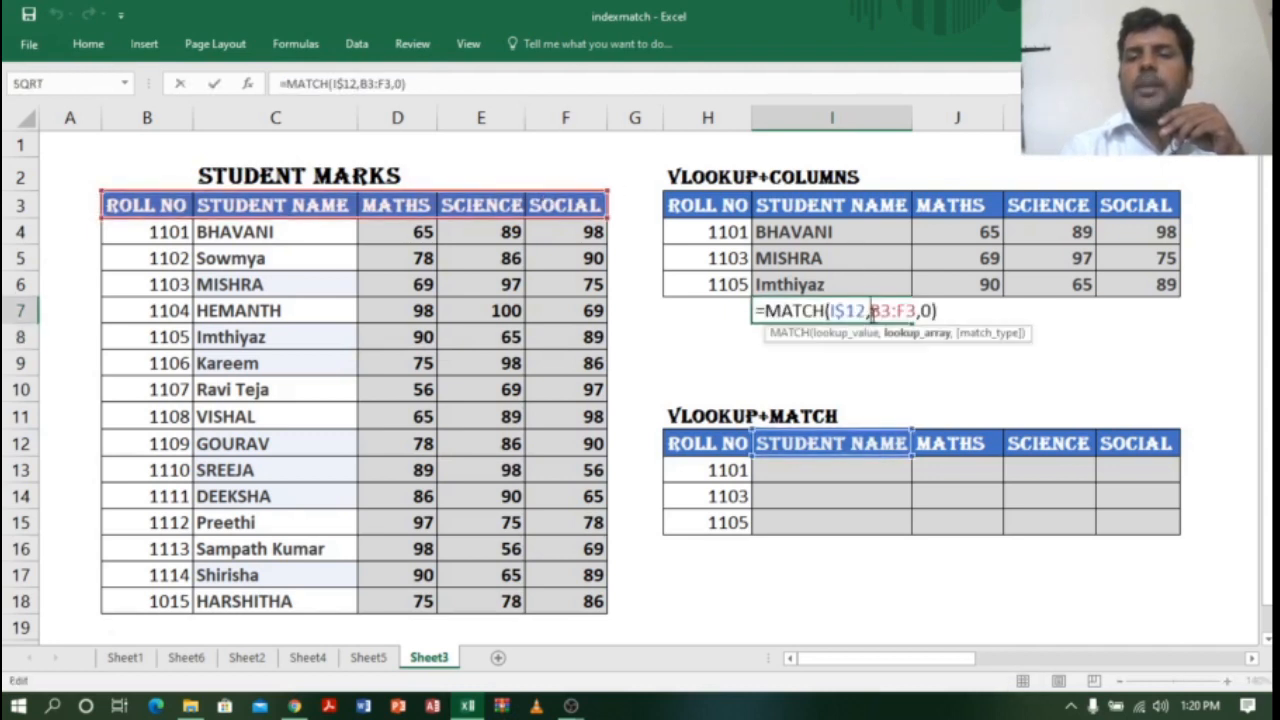
{"action": "left_click_drag", "start_coordinate": [871, 313], "coordinate": [910, 313]}
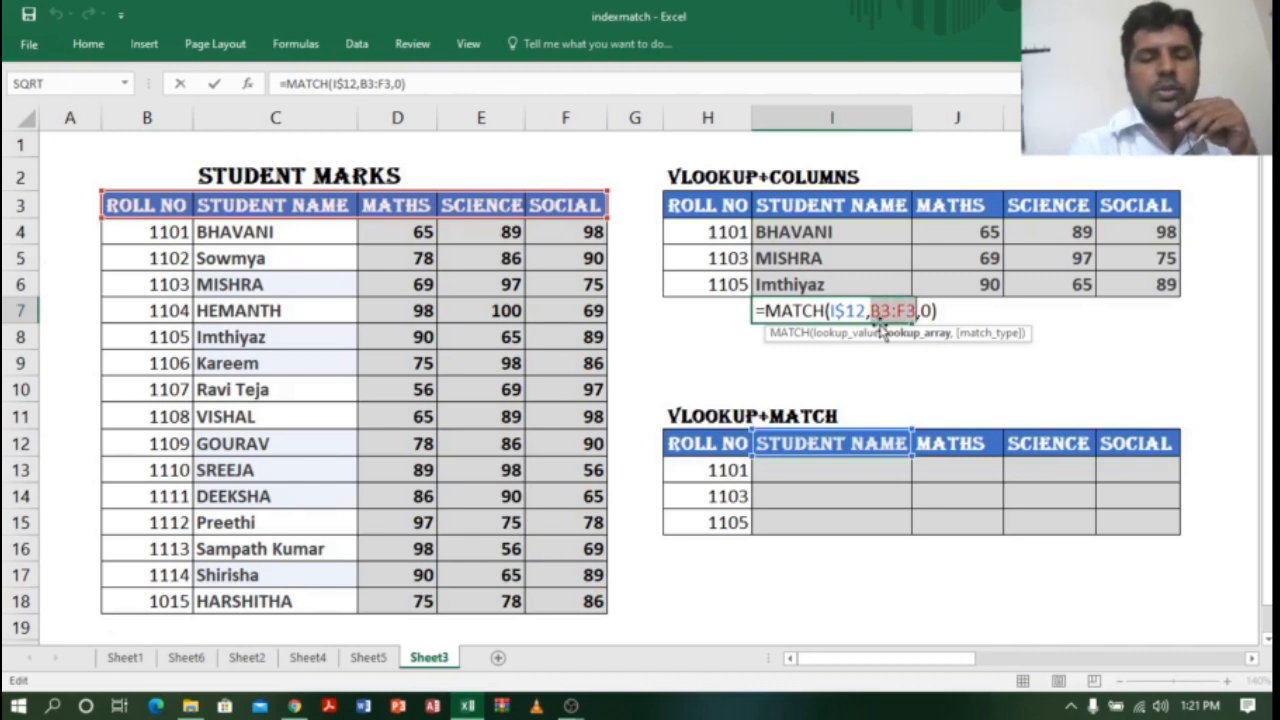
{"action": "key", "text": "F4"}
{"action": "key", "text": "Return"}
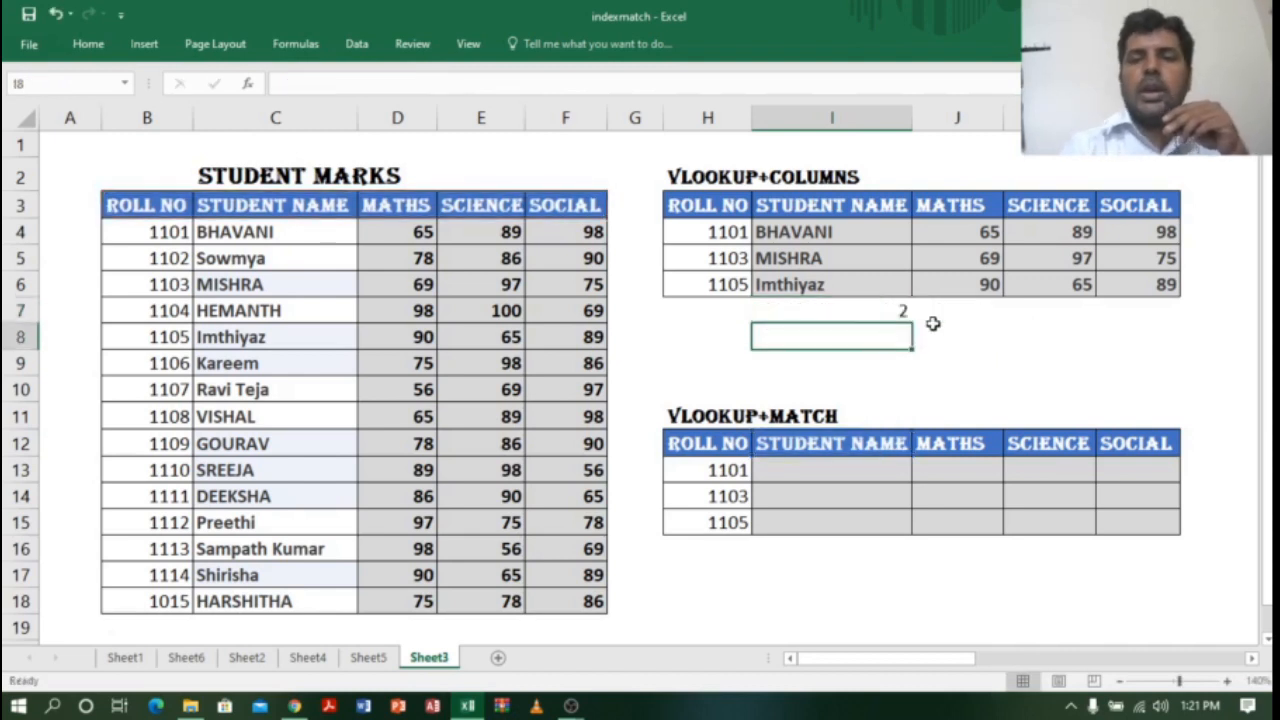
Fill the MATCH formula from I7 across to L7 and down to row 9, and inspect the copies in column I
{"action": "left_click", "coordinate": [889, 313]}
{"action": "left_click_drag", "start_coordinate": [913, 324], "coordinate": [1170, 344]}
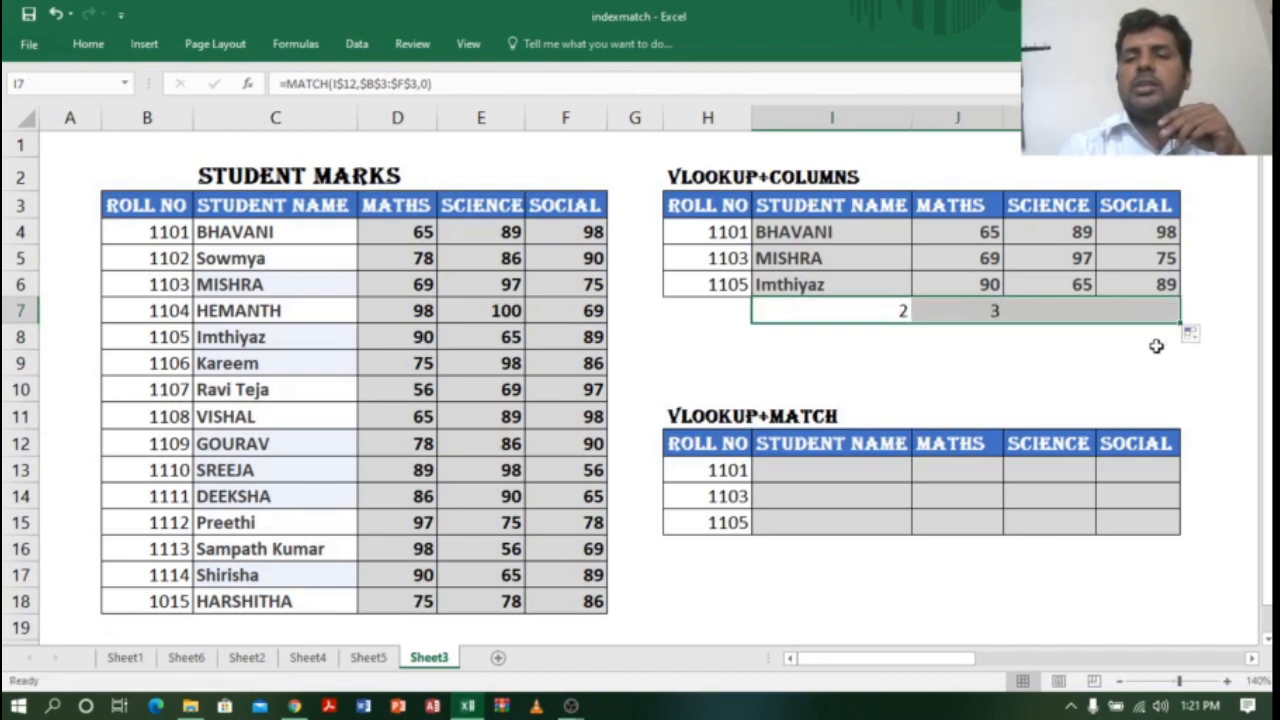
{"action": "left_click", "coordinate": [875, 313]}
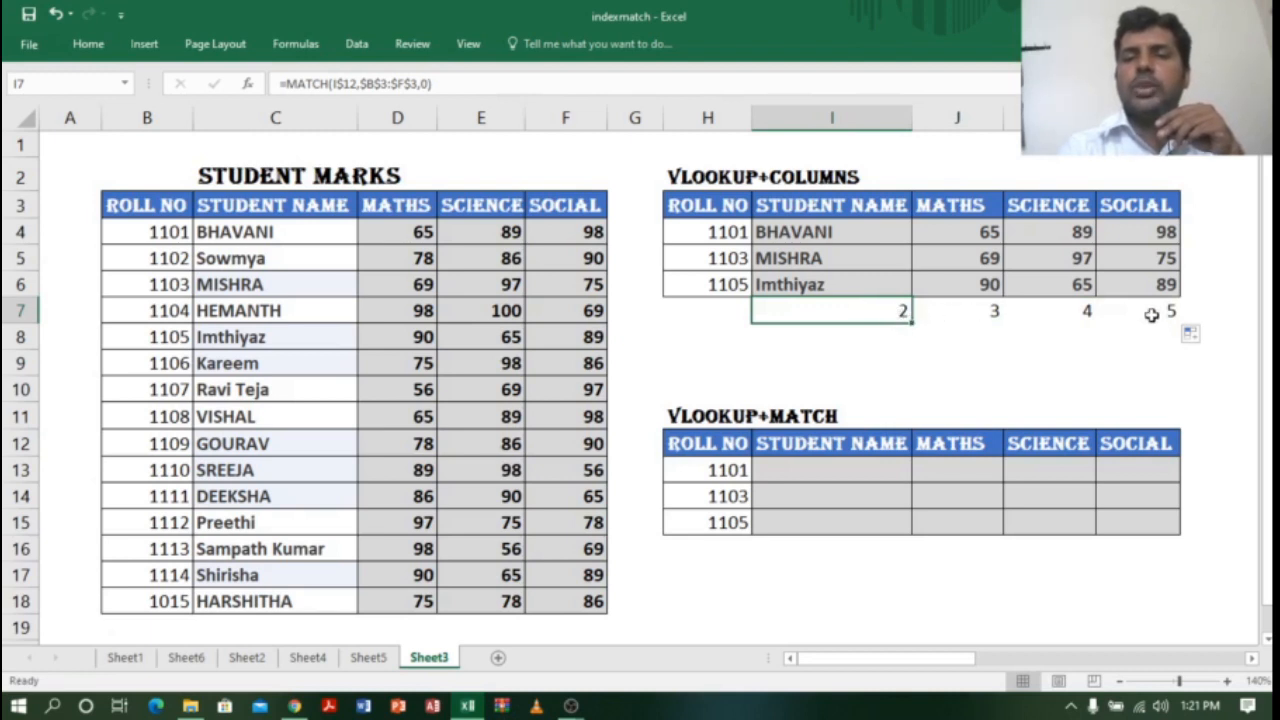
{"action": "left_click_drag", "start_coordinate": [877, 312], "coordinate": [1165, 370]}
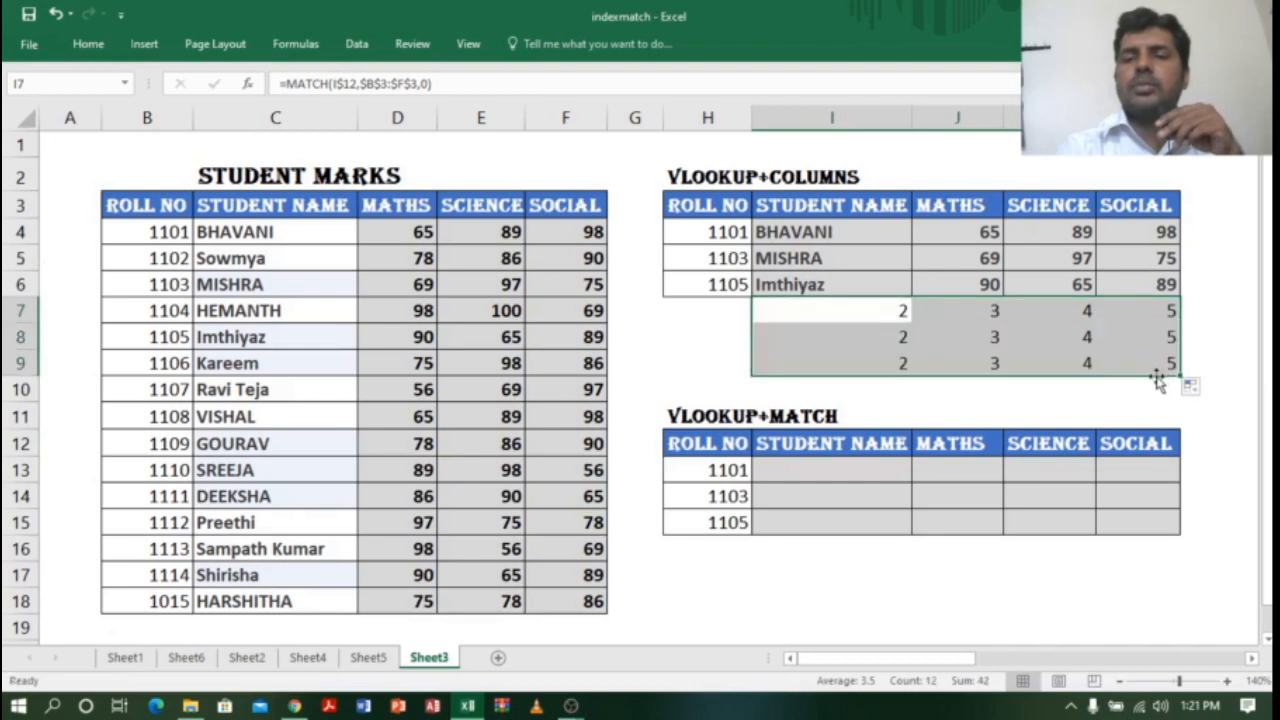
{"action": "left_click", "coordinate": [878, 316]}
{"action": "left_click", "coordinate": [893, 336]}
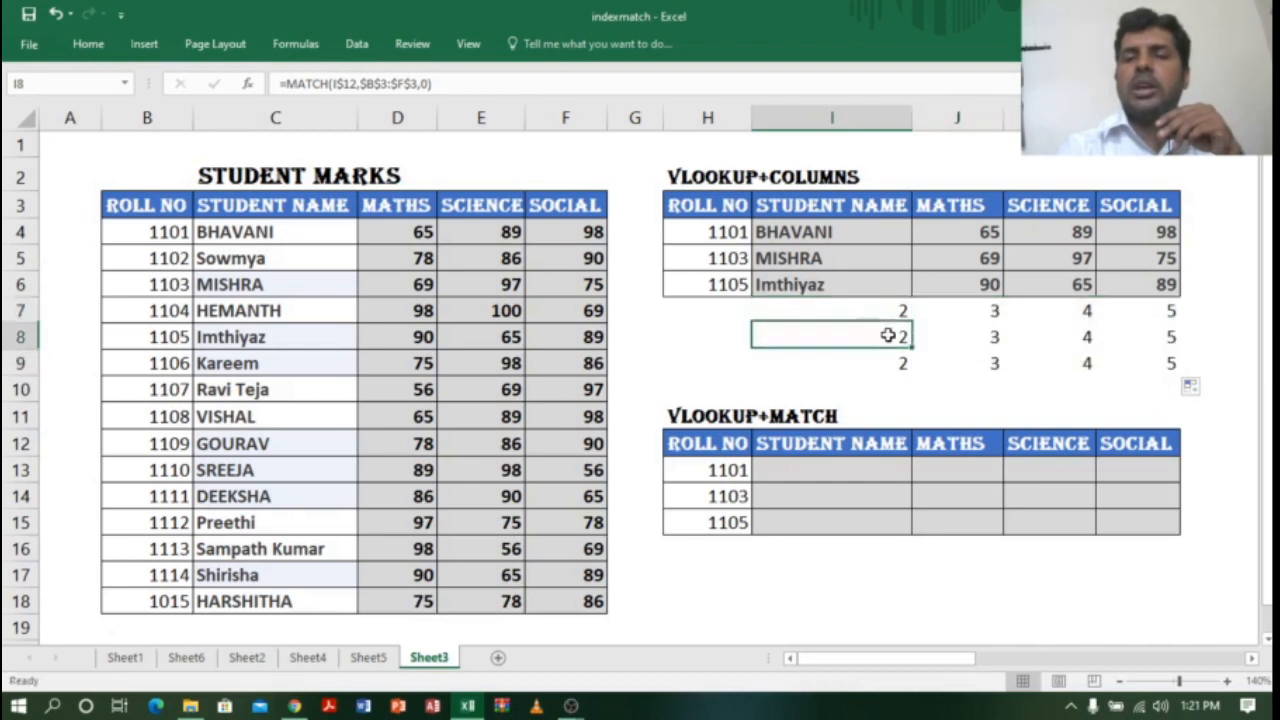
{"action": "left_click", "coordinate": [900, 368]}
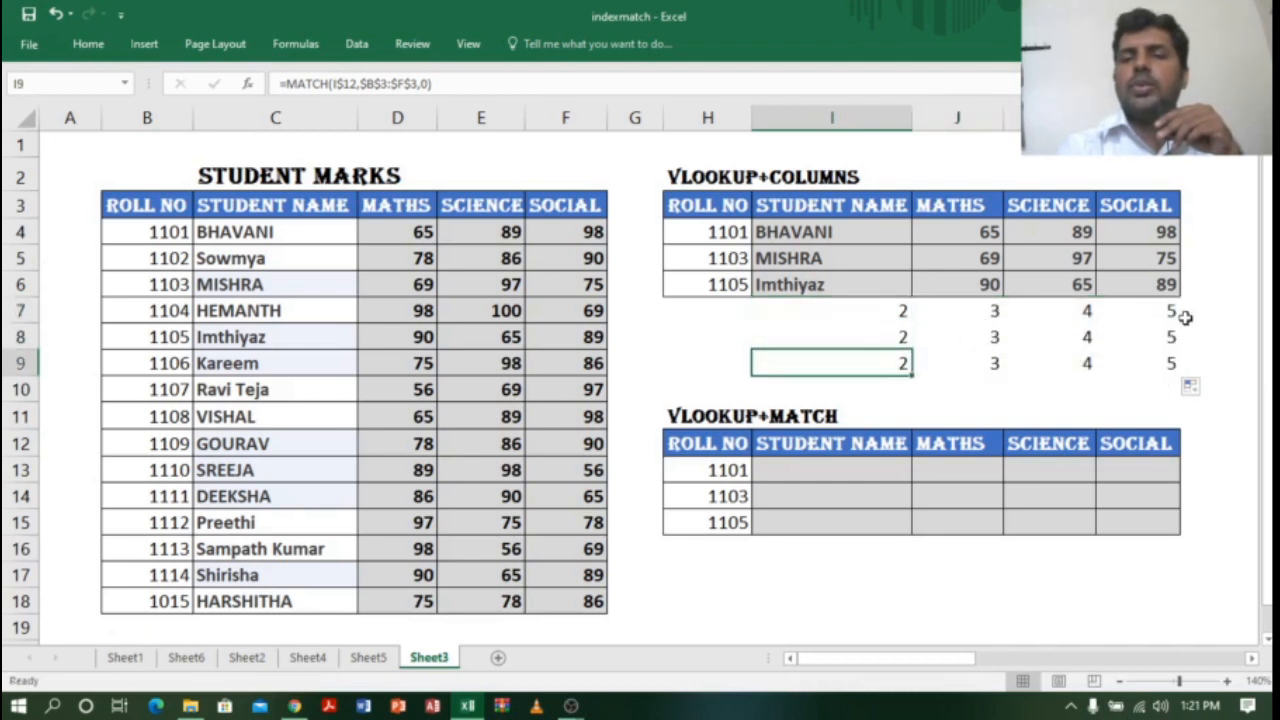
{"action": "left_click_drag", "start_coordinate": [843, 314], "coordinate": [1156, 373]}
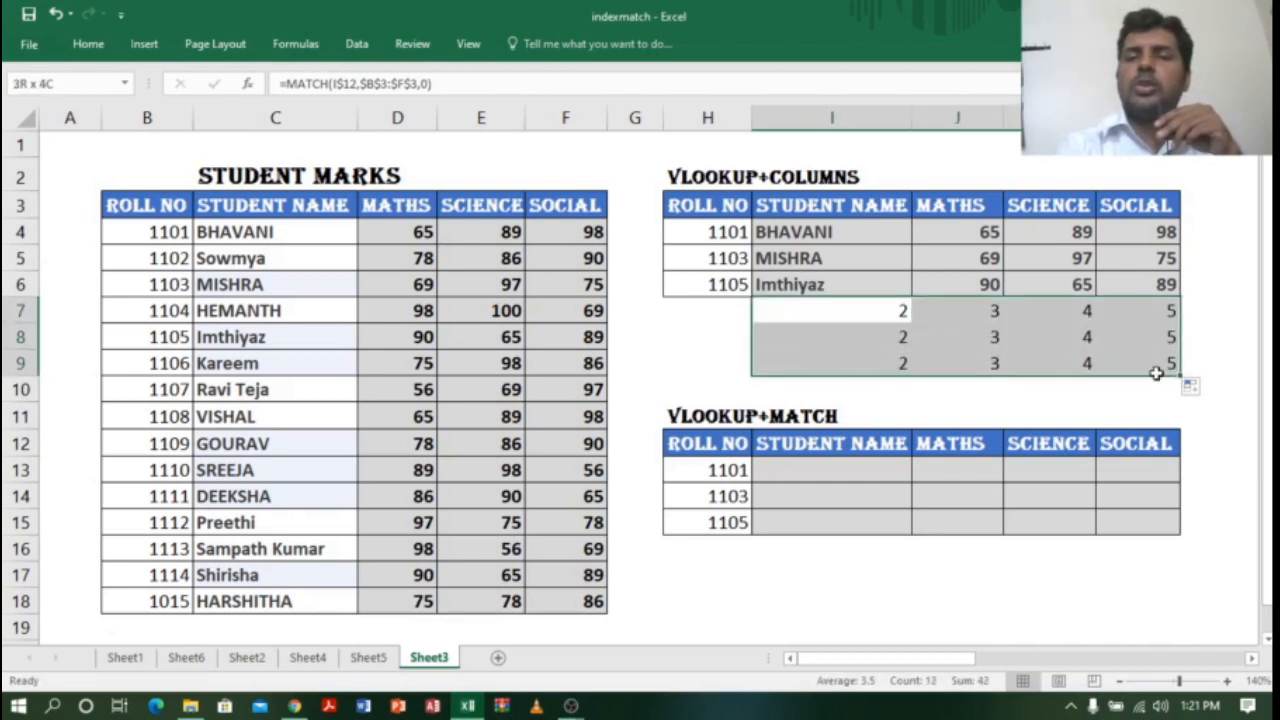
{"action": "left_click", "coordinate": [853, 318]}
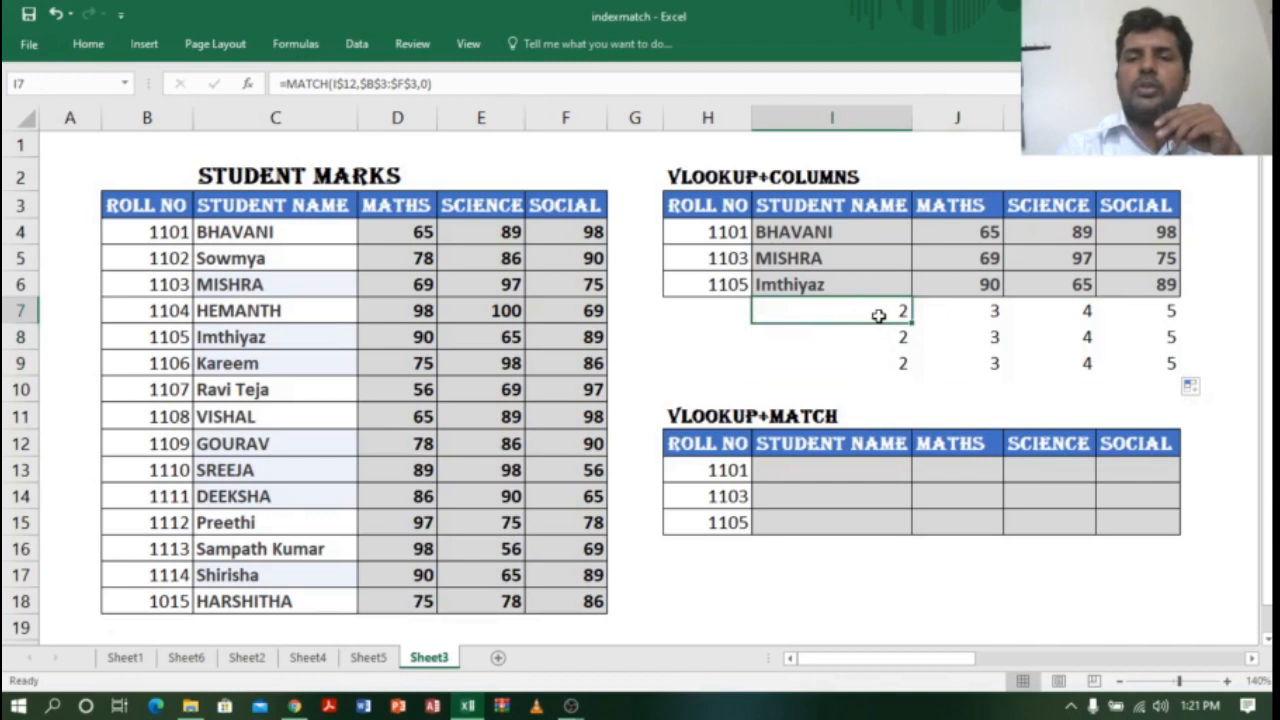
{"action": "left_click_drag", "start_coordinate": [878, 316], "coordinate": [1141, 351]}
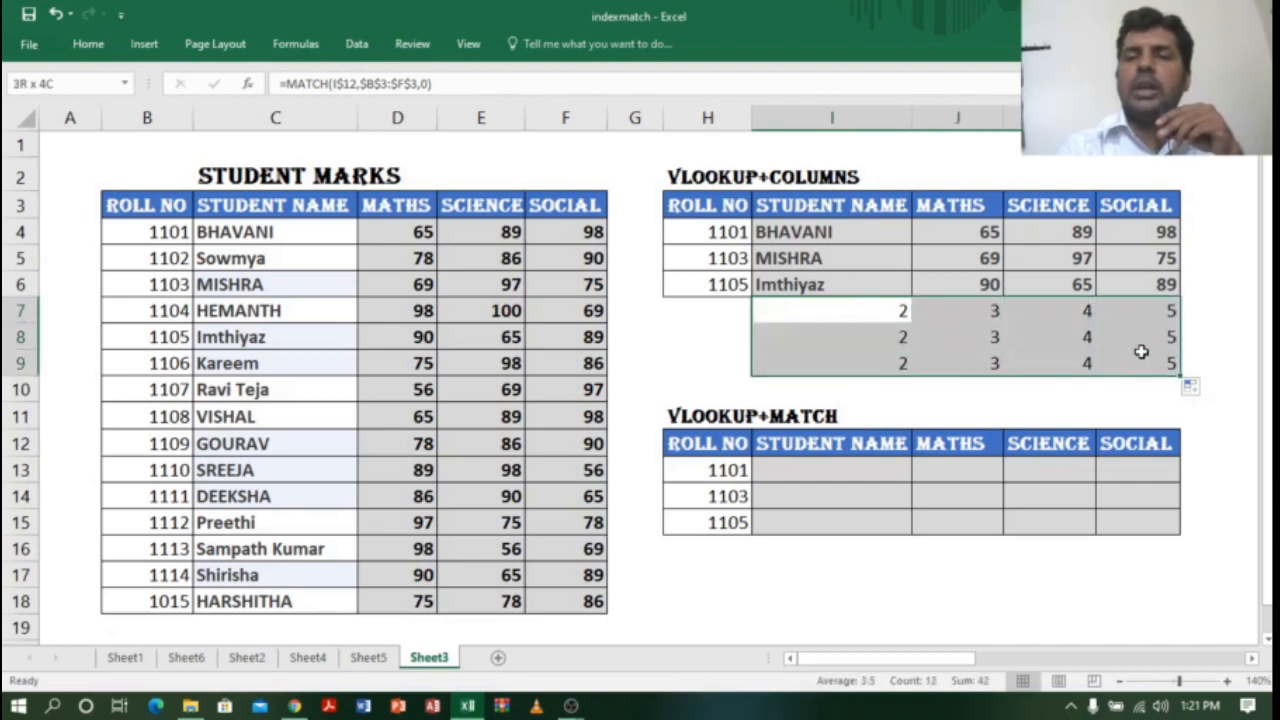
Begin a VLOOKUP formula in I13 with H13 as the lookup value and B4:F18 as the table array
{"action": "left_click", "coordinate": [821, 469]}
{"action": "type", "text": "=VLO"}
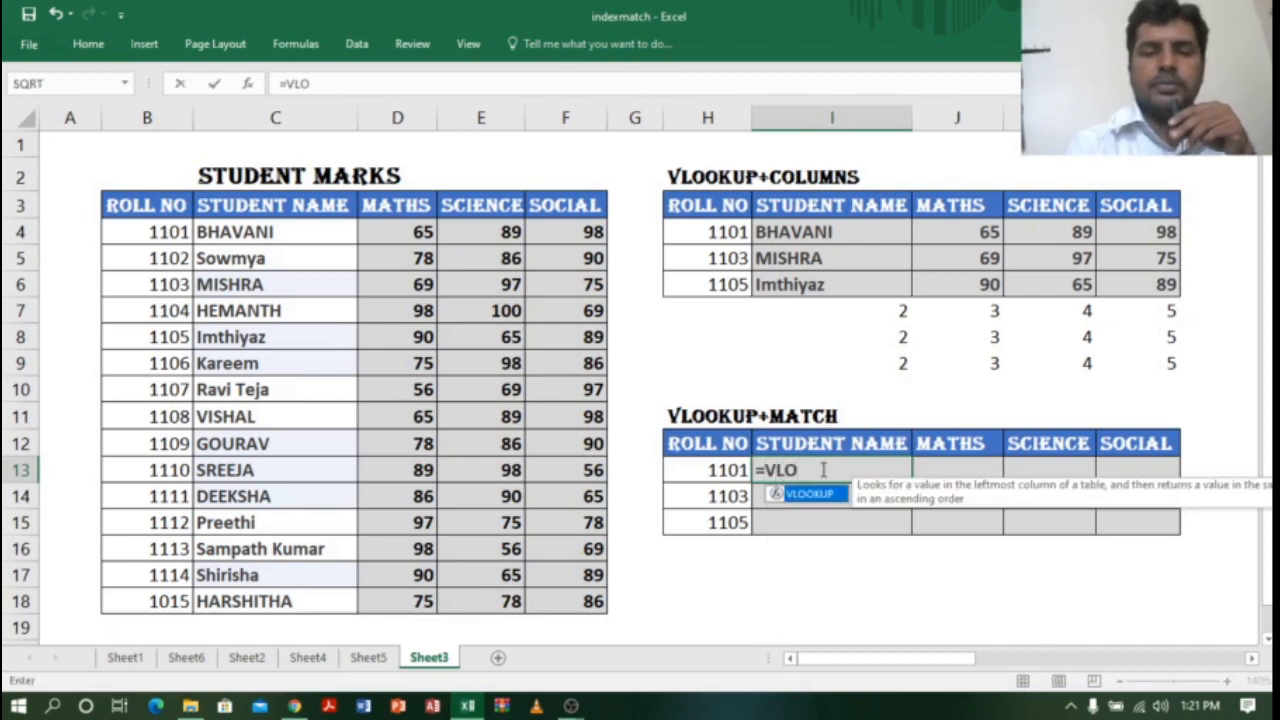
{"action": "key", "text": "Tab"}
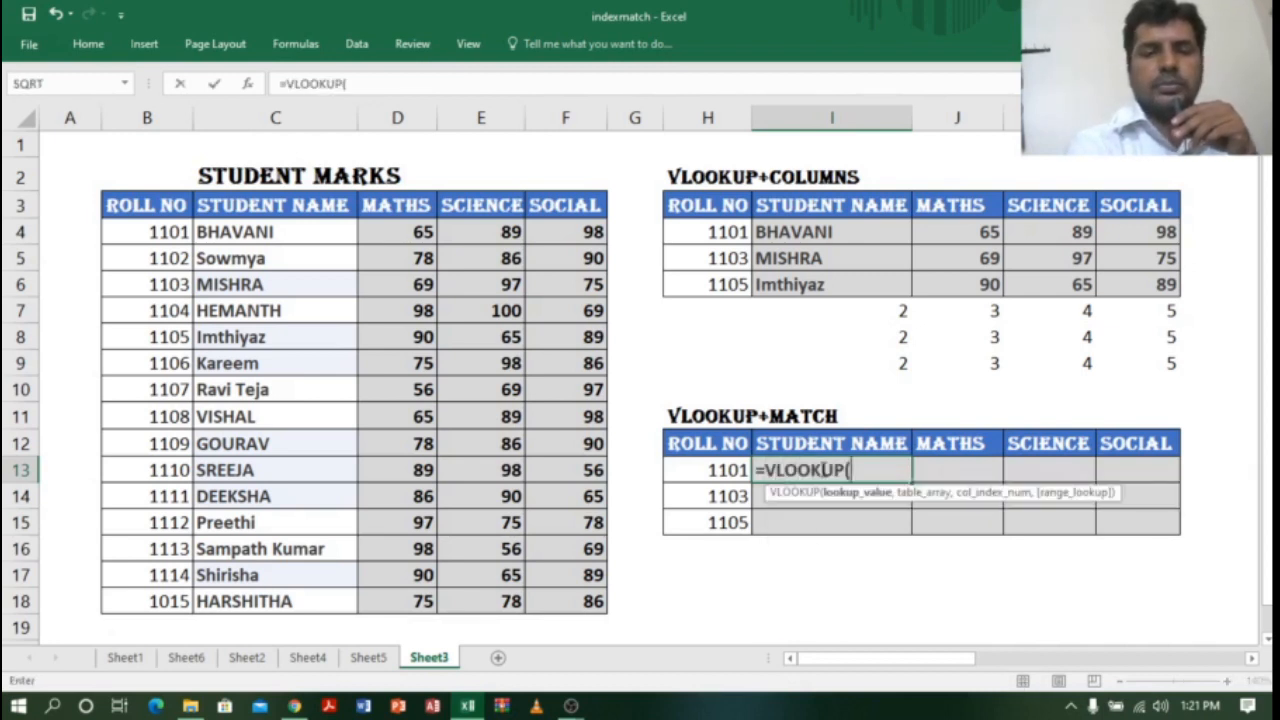
{"action": "left_click", "coordinate": [699, 469]}
{"action": "type", "text": ","}
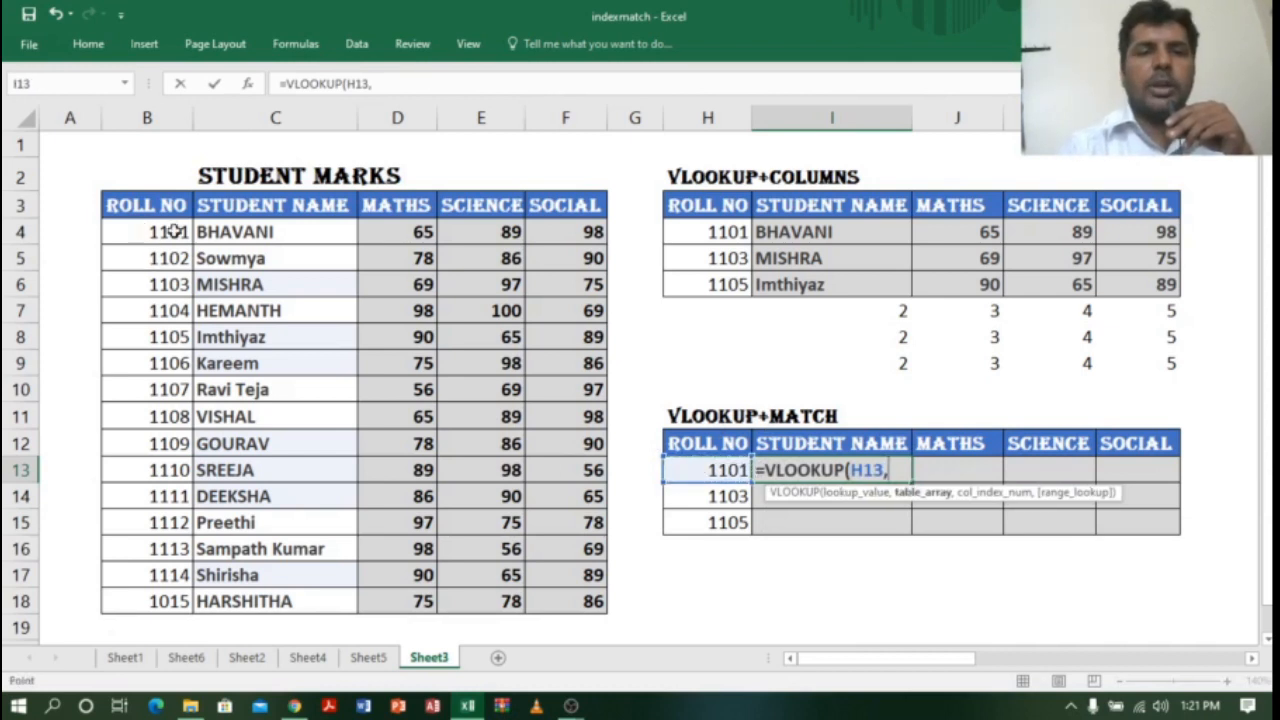
{"action": "left_click_drag", "start_coordinate": [160, 232], "coordinate": [563, 591]}
{"action": "type", "text": ","}
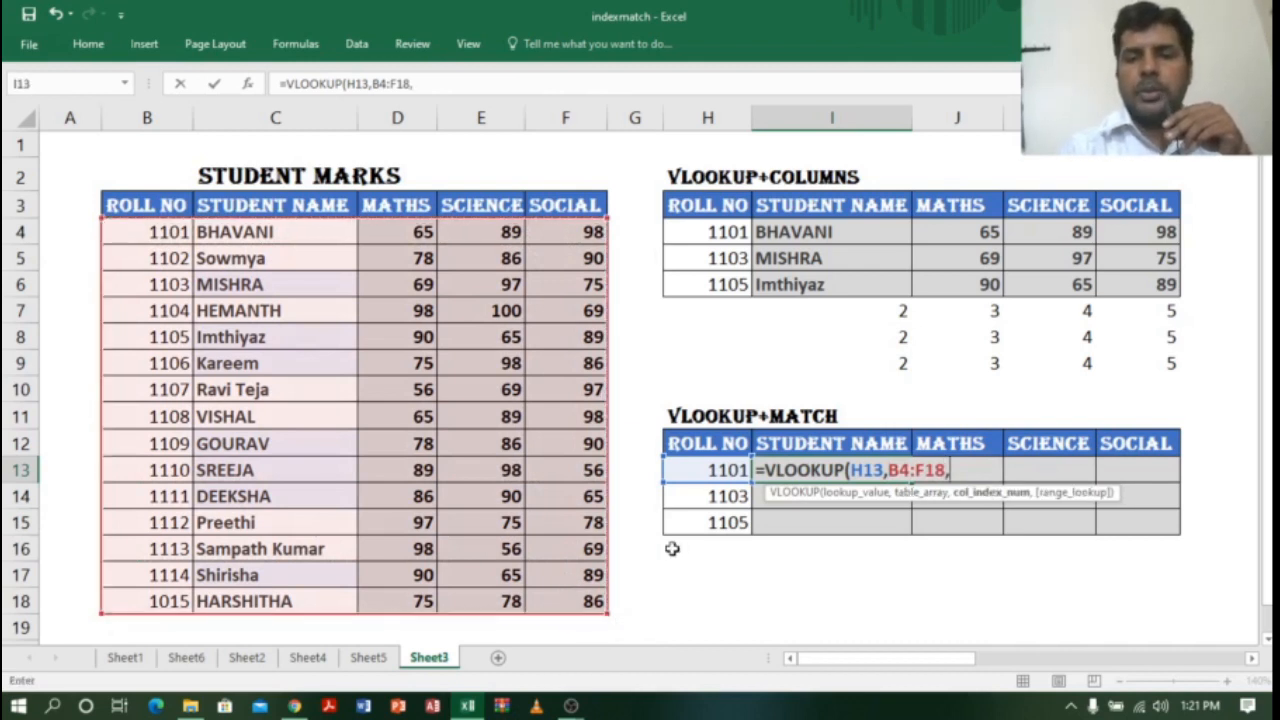
Lock the references in I13's VLOOKUP formula as $H13 and $B$4:$F$18
{"action": "left_click", "coordinate": [852, 466]}
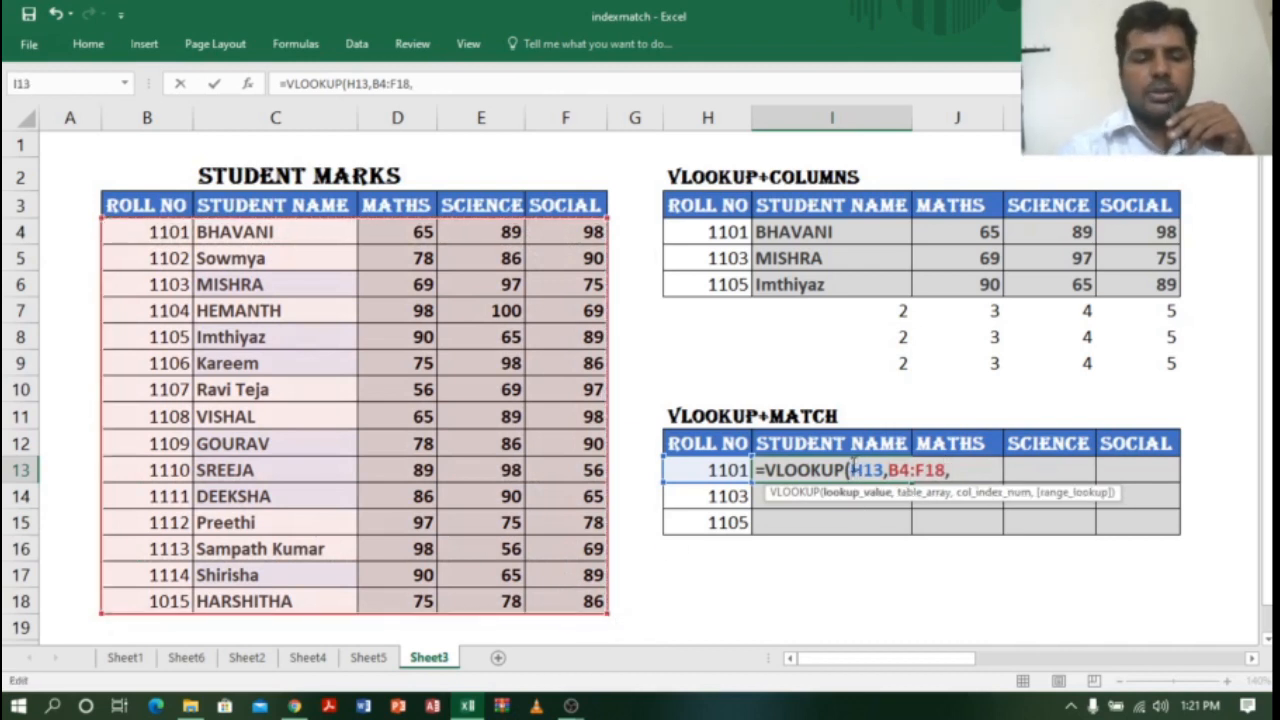
{"action": "type", "text": "$"}
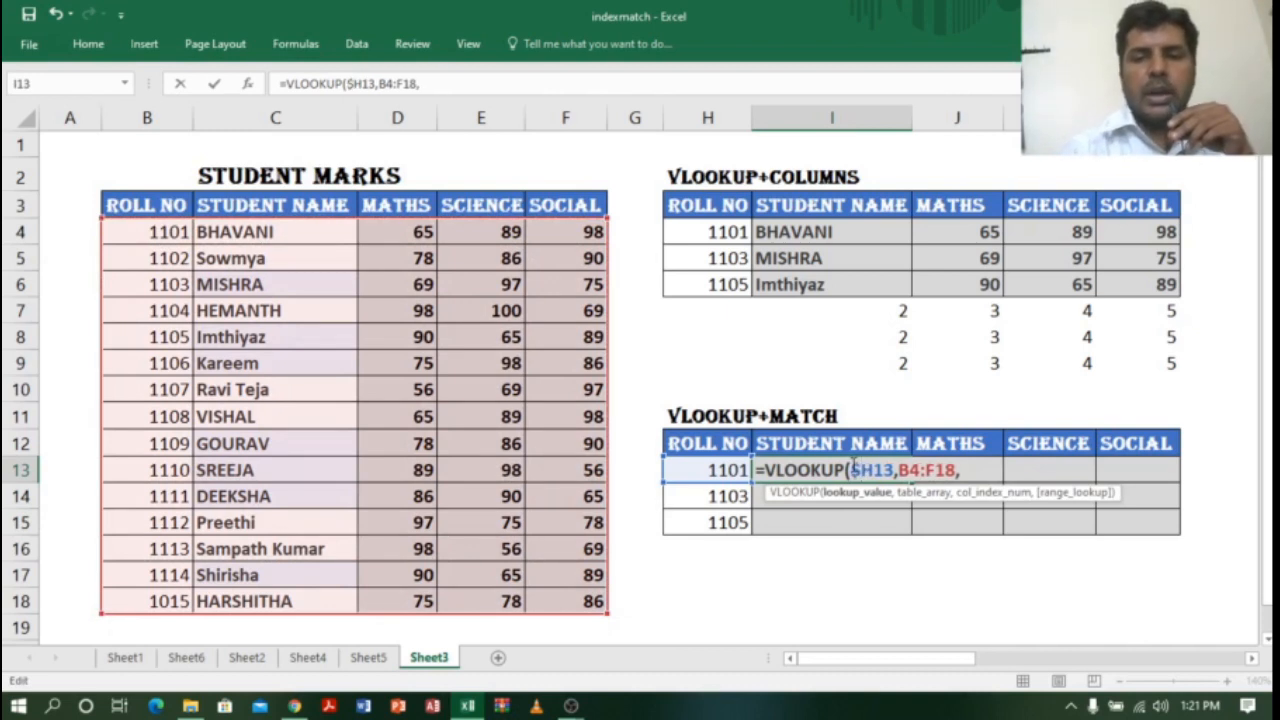
{"action": "left_click_drag", "start_coordinate": [899, 470], "coordinate": [955, 470]}
{"action": "key", "text": "F4"}
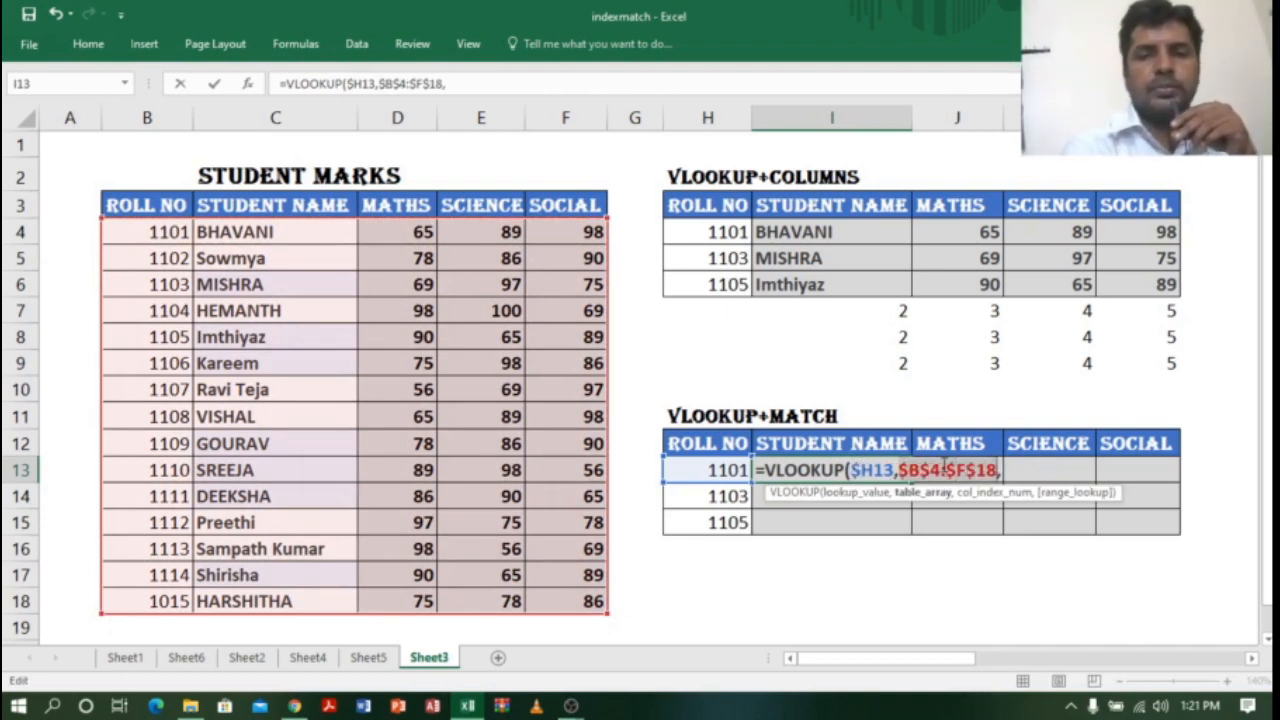
Nest a MATCH function as the column index in I13's VLOOKUP, with I$12 as its lookup value
{"action": "left_click", "coordinate": [1004, 471]}
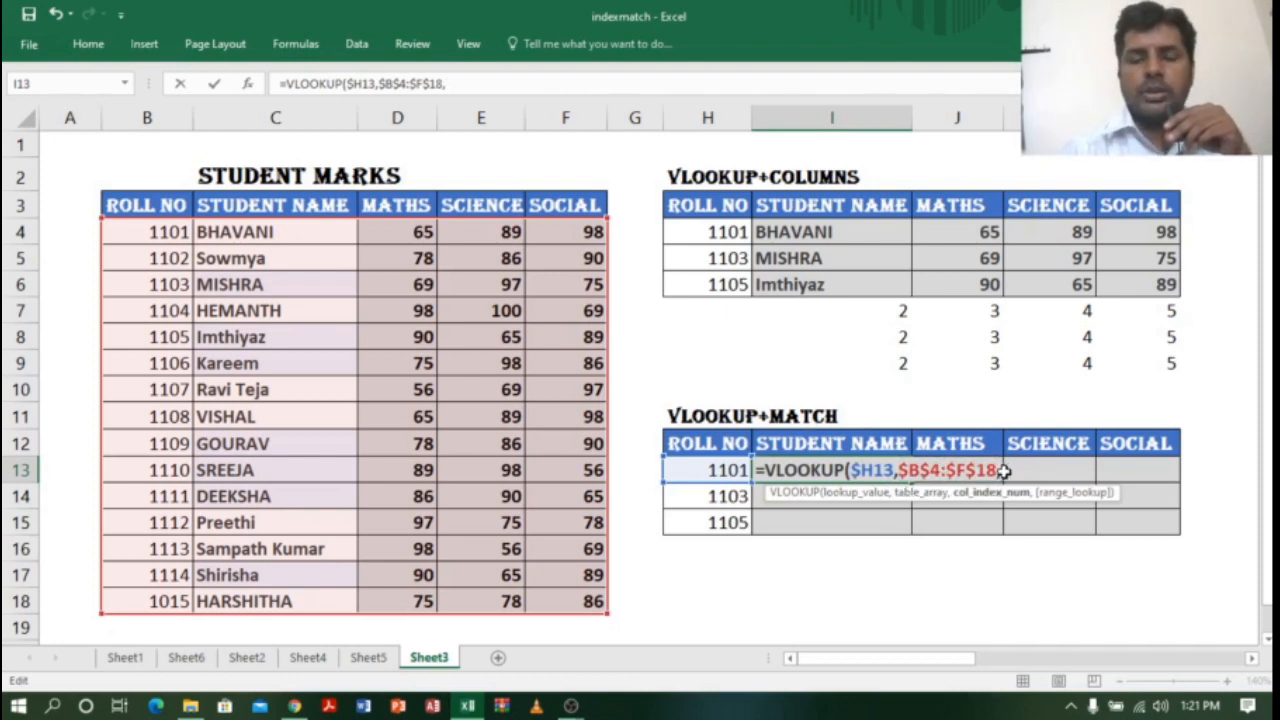
{"action": "type", "text": "MATC"}
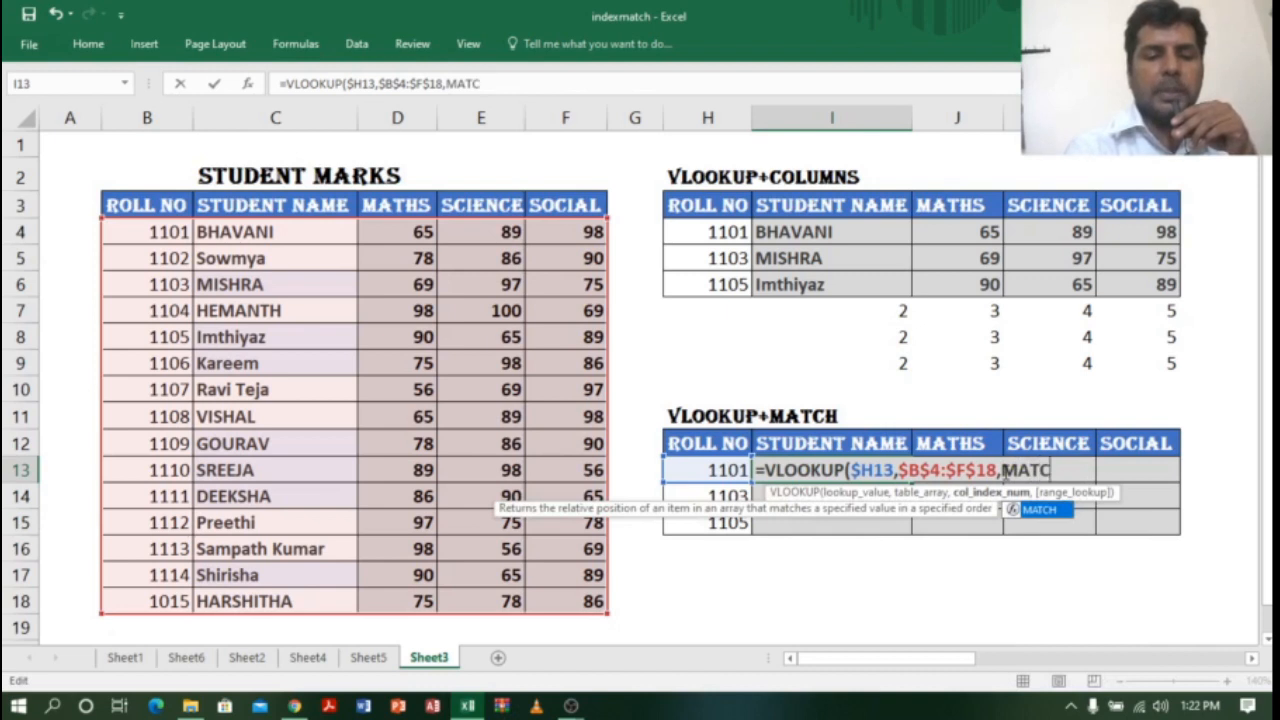
{"action": "type", "text": "H("}
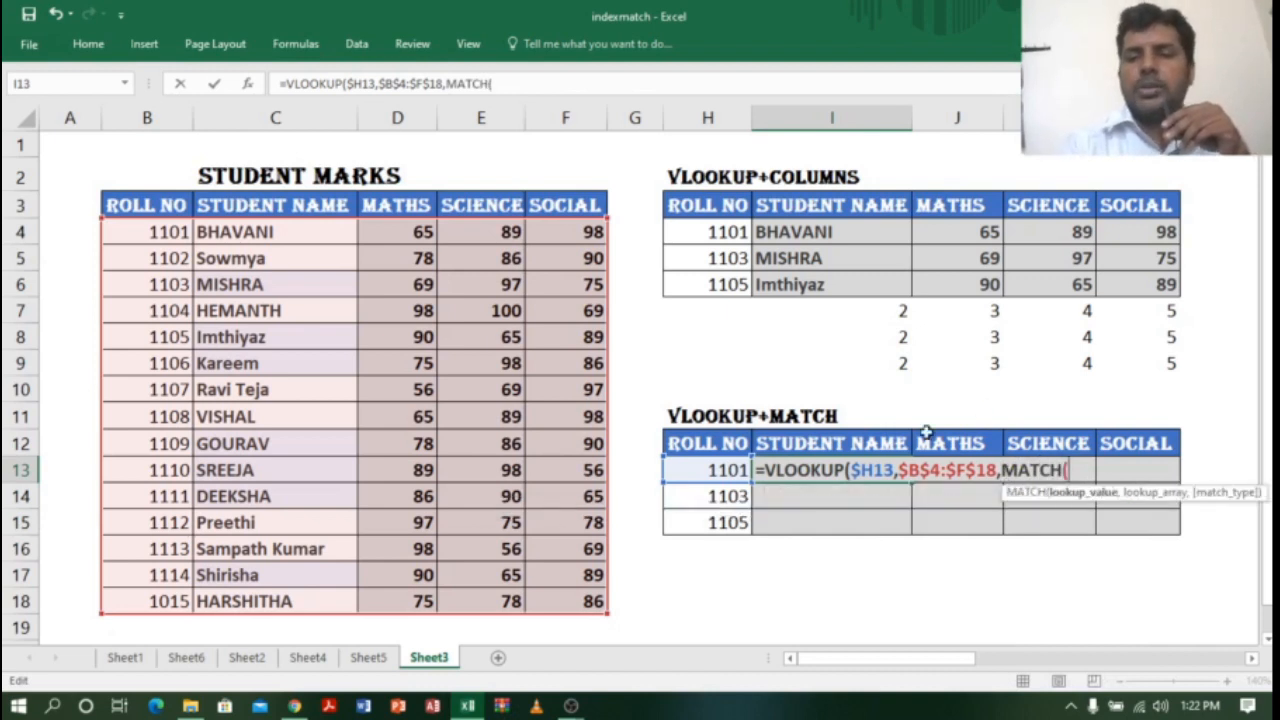
{"action": "left_click", "coordinate": [828, 443]}
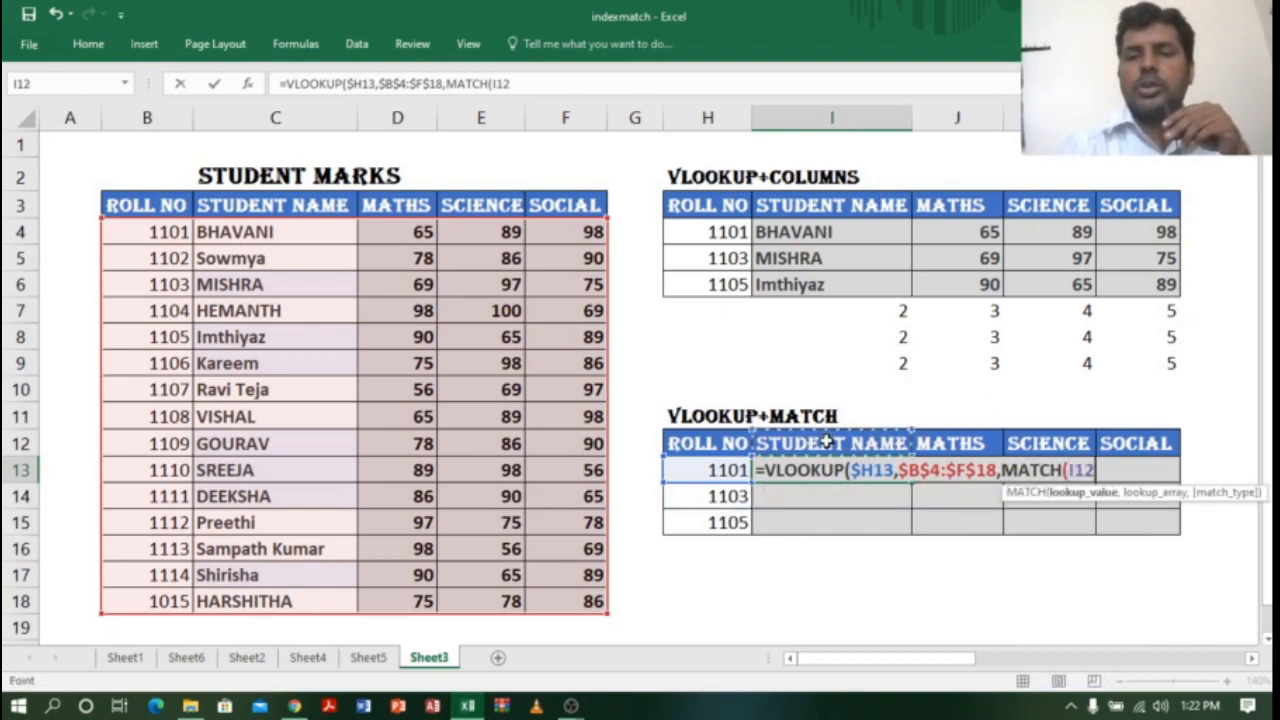
{"action": "left_click", "coordinate": [1078, 468]}
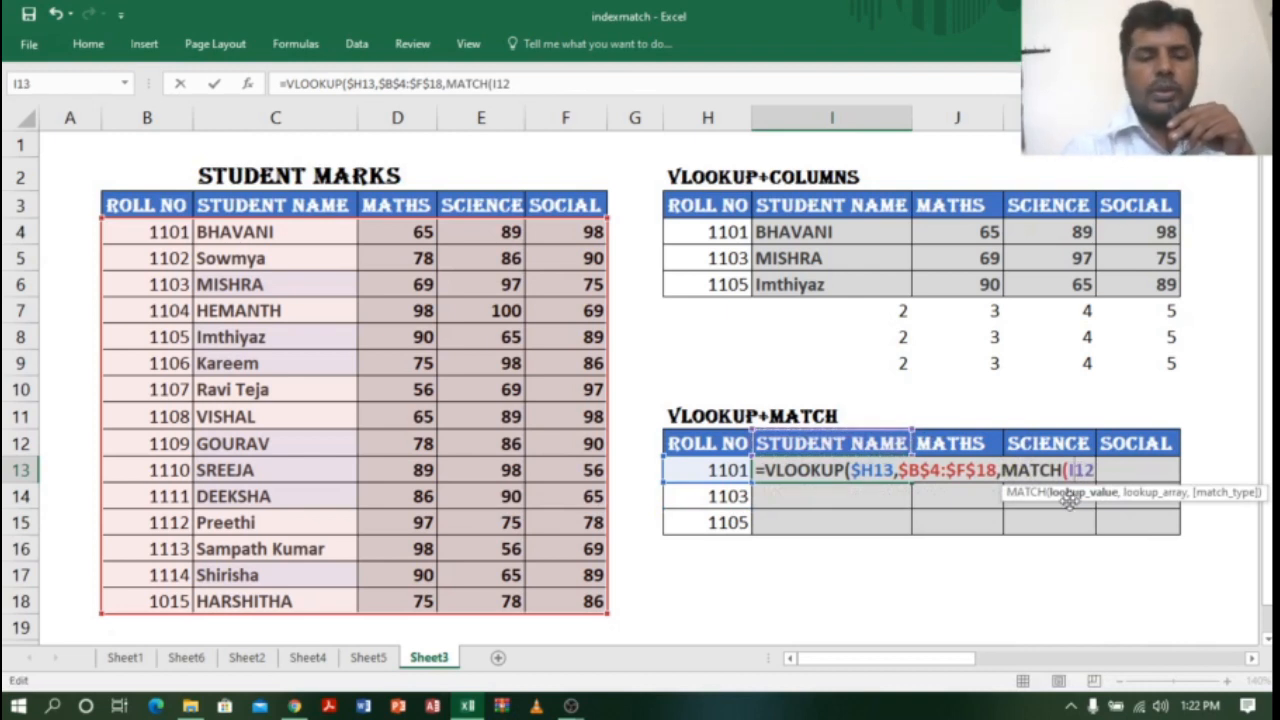
{"action": "type", "text": "$18"}
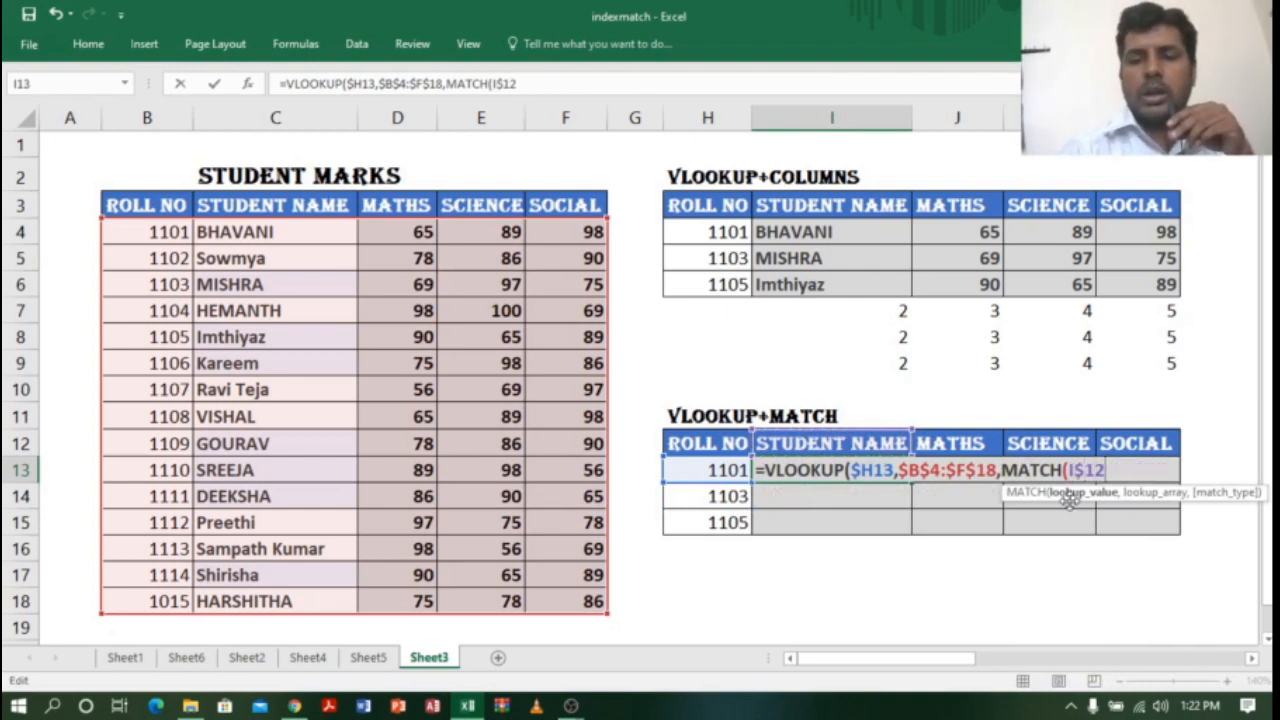
{"action": "type", "text": ","}
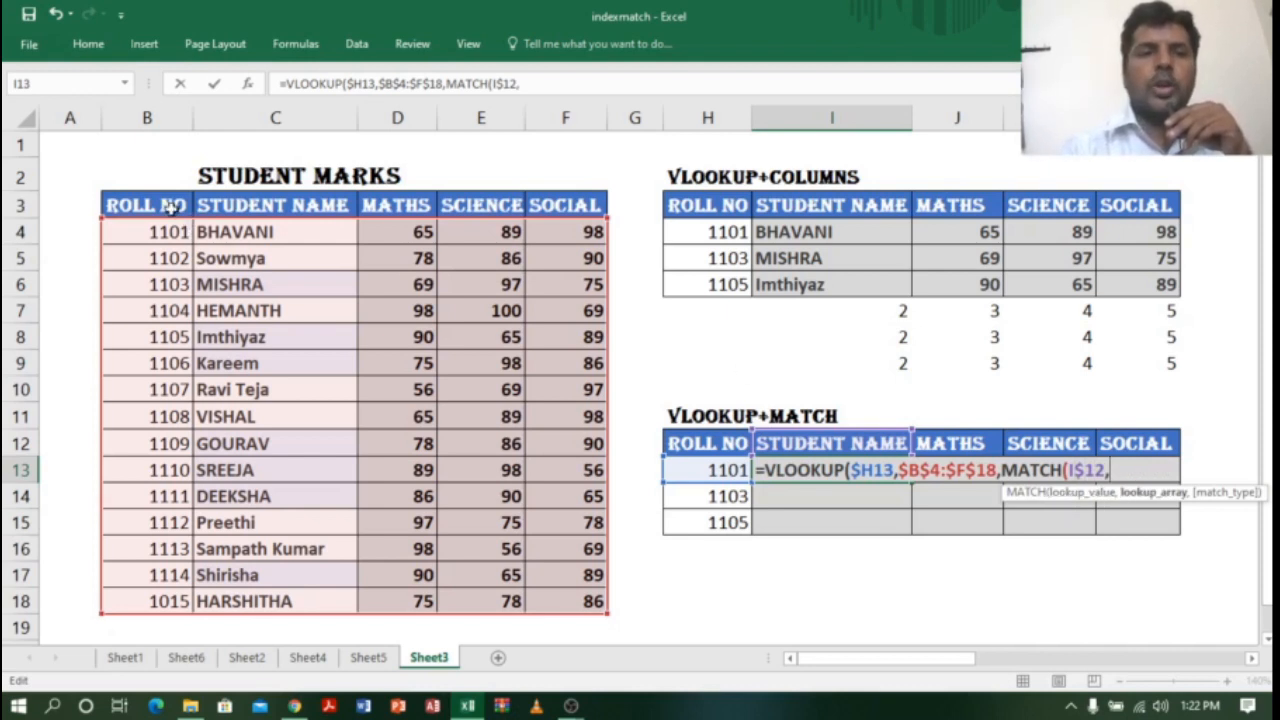
Complete I13's formula with B3:F3 as MATCH's lookup array and 0 for exact match in both MATCH and VLOOKUP
{"action": "left_click_drag", "start_coordinate": [155, 205], "coordinate": [545, 198]}
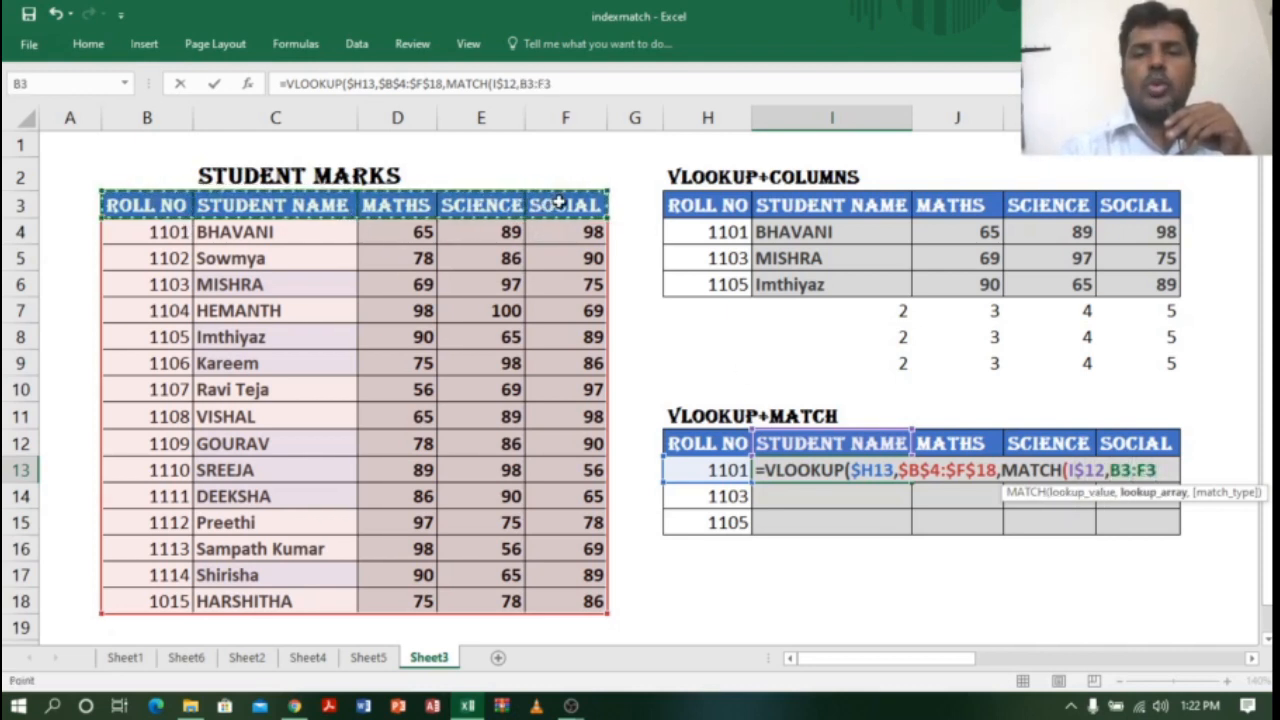
{"action": "type", "text": ","}
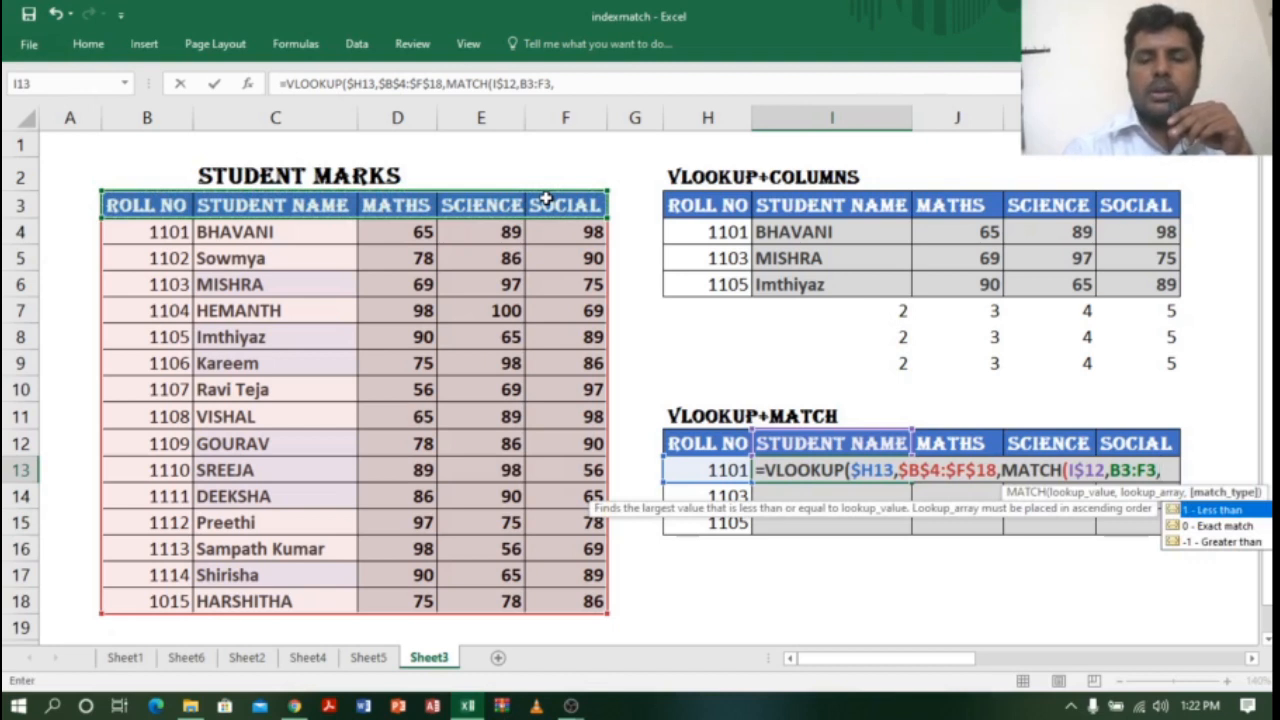
{"action": "type", "text": "0)"}
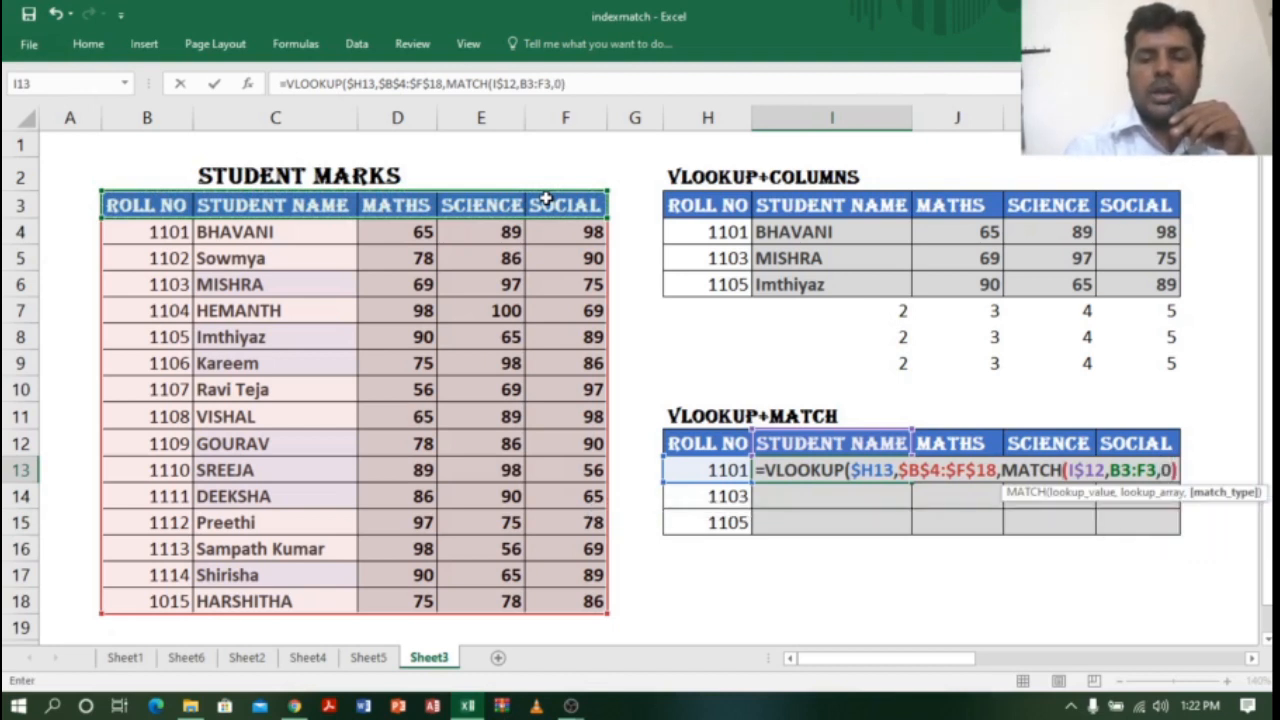
{"action": "type", "text": ","}
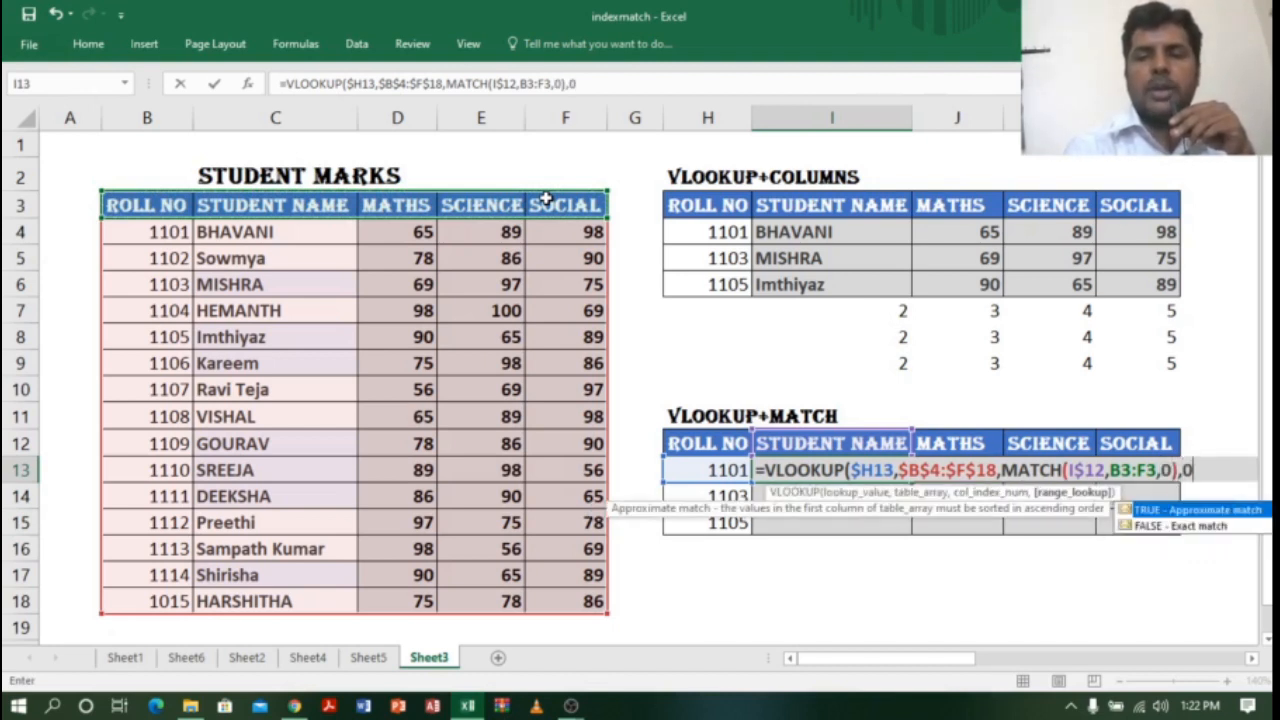
{"action": "type", "text": "0)"}
{"action": "key", "text": "Return"}
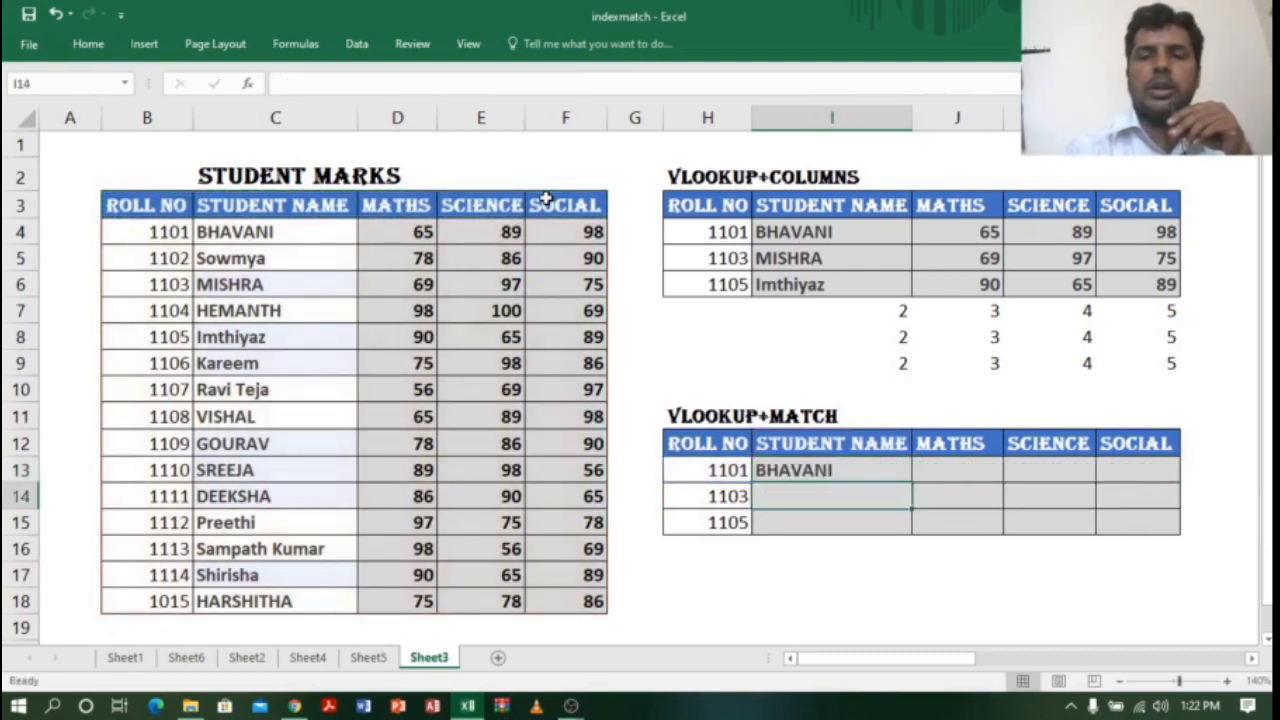
Make the MATCH lookup array in I13's formula absolute as $B$3:$F$3
{"action": "double_click", "coordinate": [837, 465]}
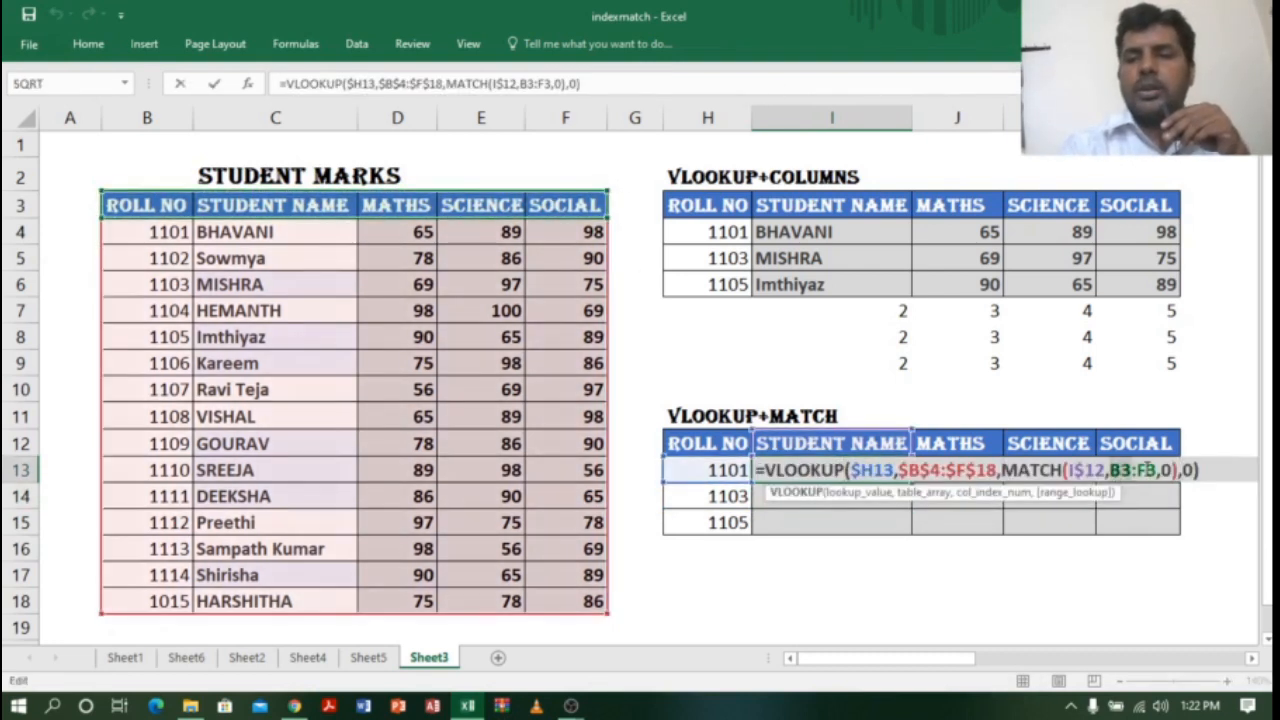
{"action": "left_click", "coordinate": [1155, 470]}
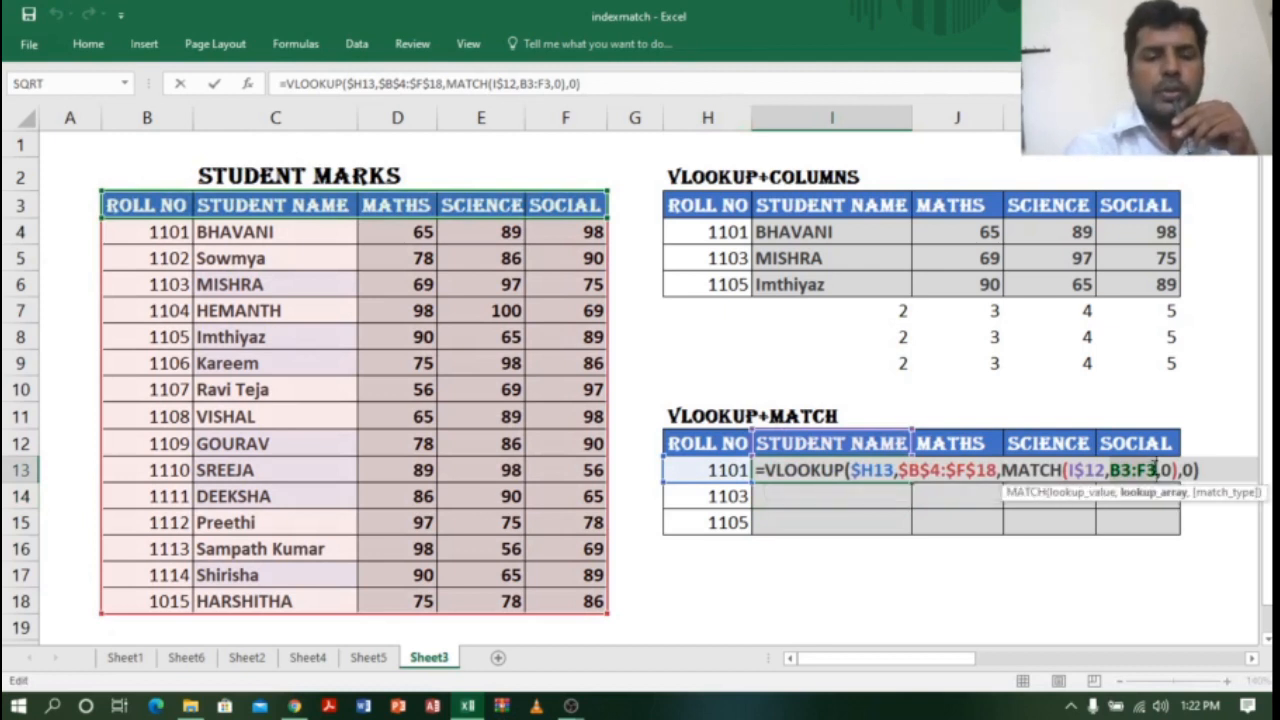
{"action": "key", "text": "F4"}
{"action": "key", "text": "ctrl+Return"}
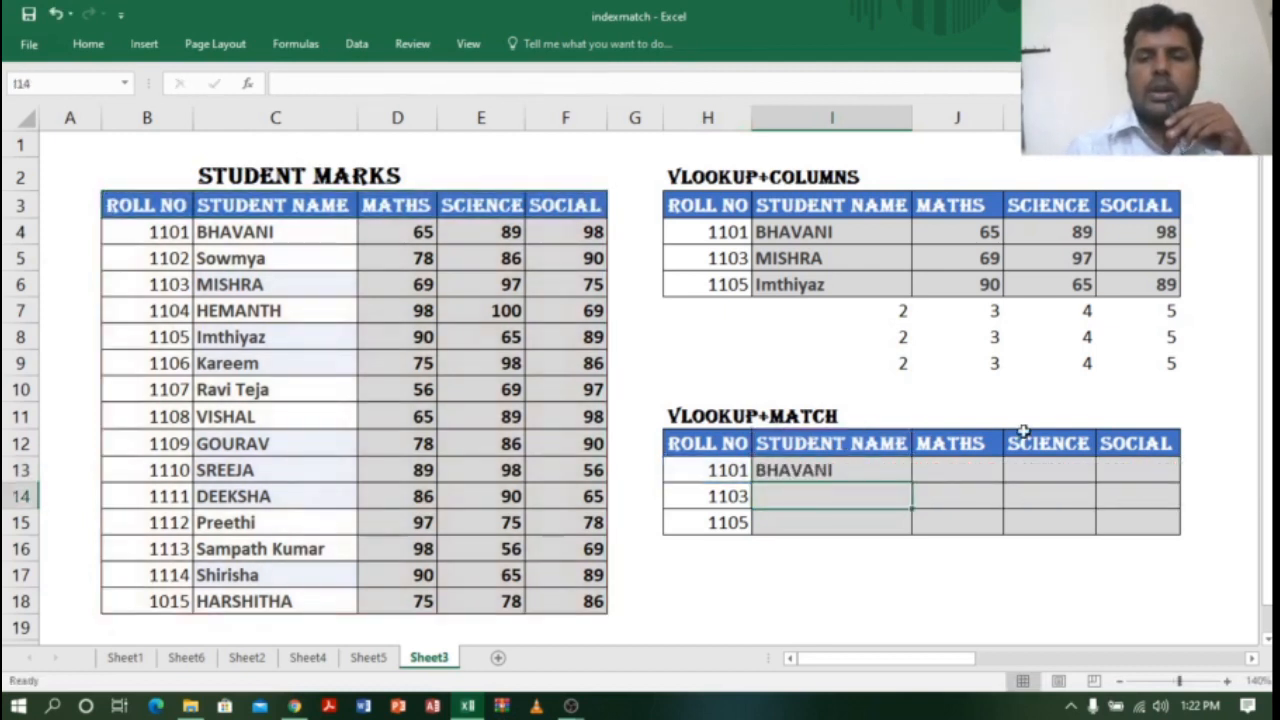
Fill the VLOOKUP+MATCH formula from I13 across to column L and down to row 15, and inspect the formula in I13
{"action": "left_click_drag", "start_coordinate": [912, 480], "coordinate": [1175, 535]}
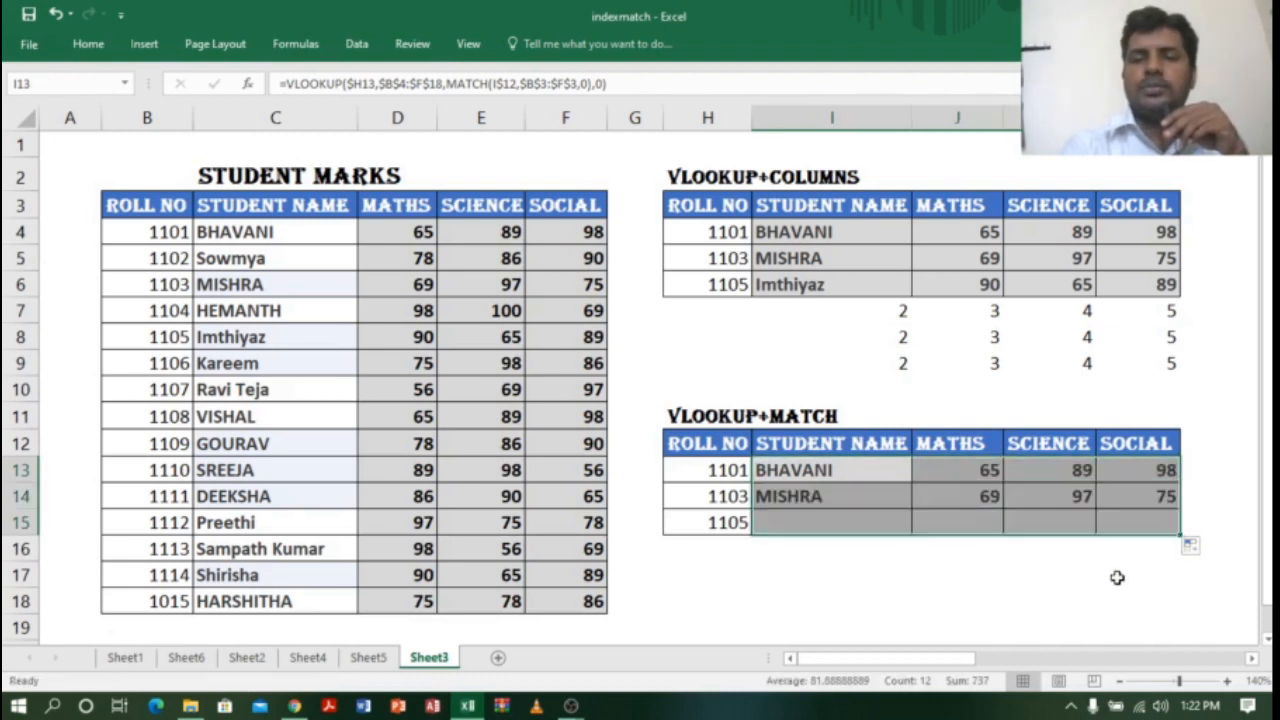
{"action": "left_click", "coordinate": [855, 572]}
{"action": "left_click", "coordinate": [775, 470]}
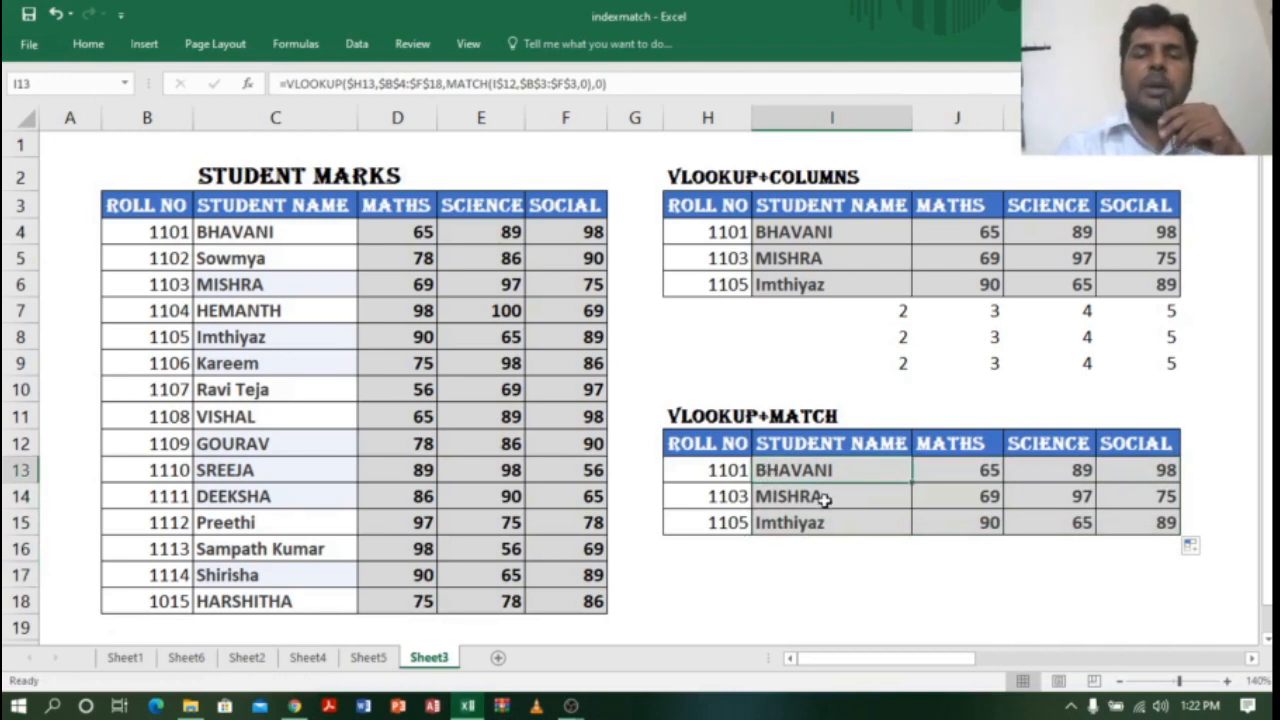
Compare the VLOOKUP+COLUMNS table with the VLOOKUP+MATCH table
{"action": "left_click", "coordinate": [810, 176]}
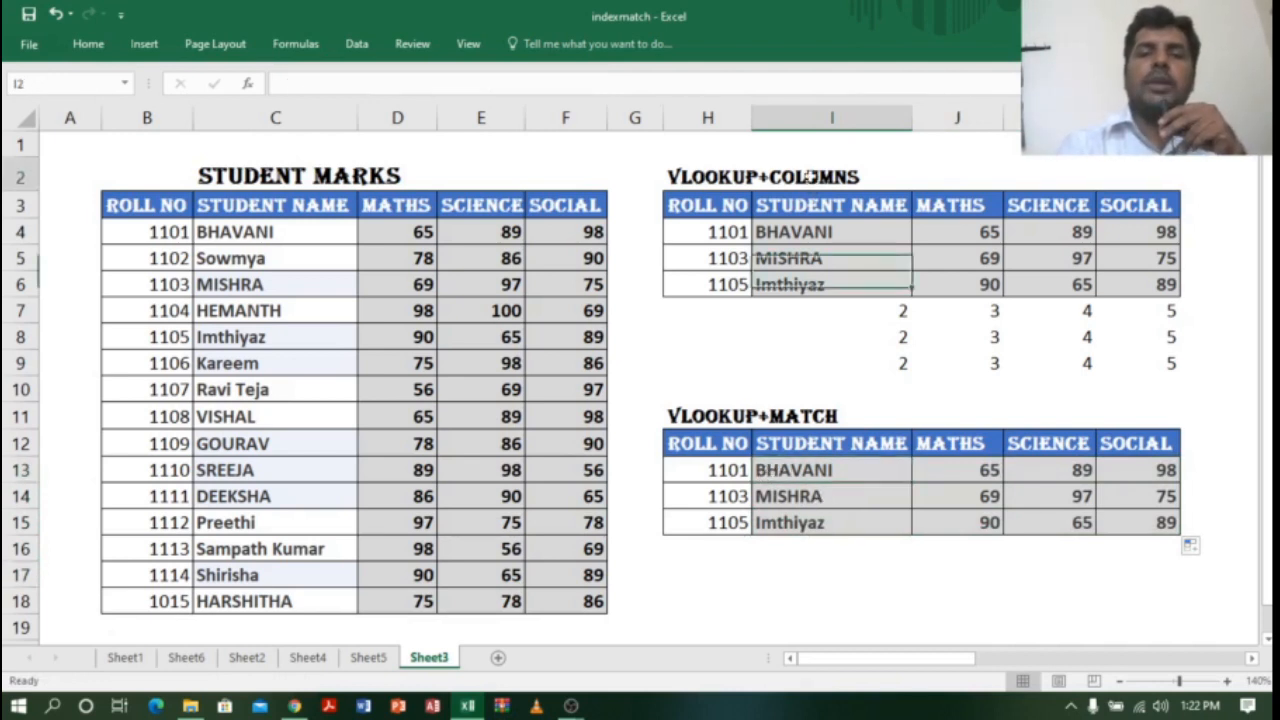
{"action": "left_click", "coordinate": [805, 415]}
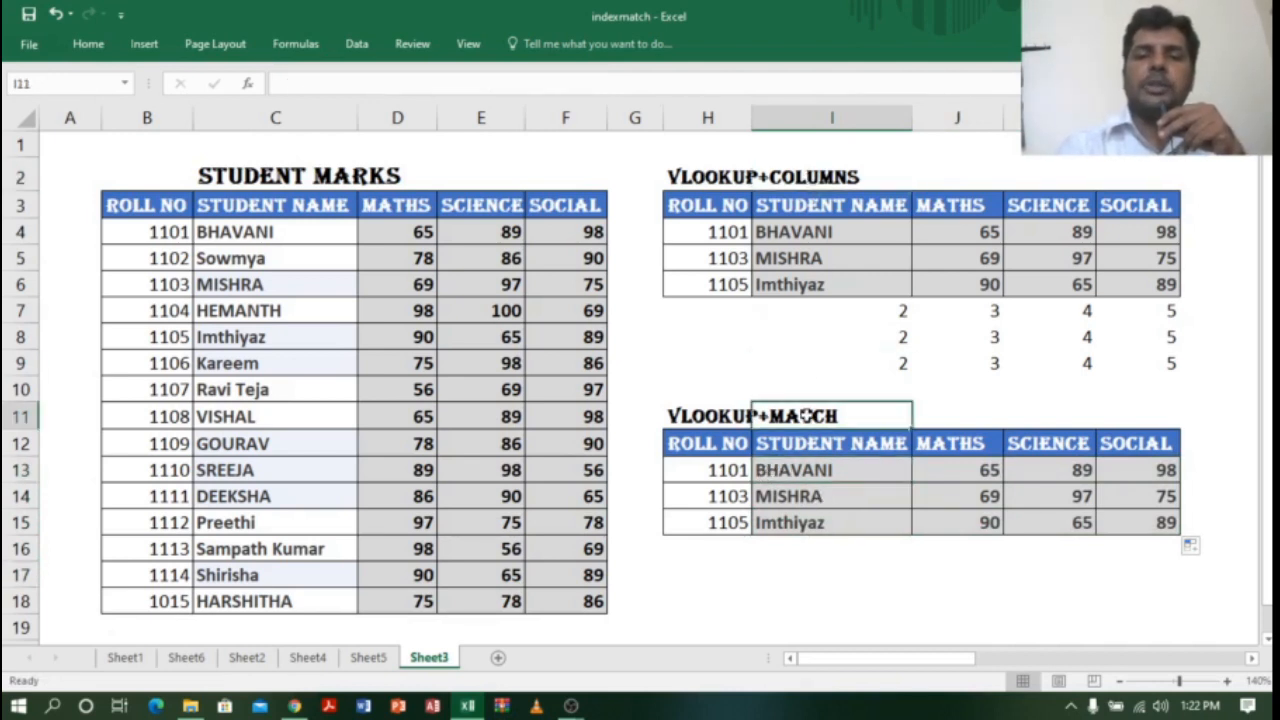
{"action": "left_click", "coordinate": [889, 576]}
{"action": "left_click", "coordinate": [807, 175]}
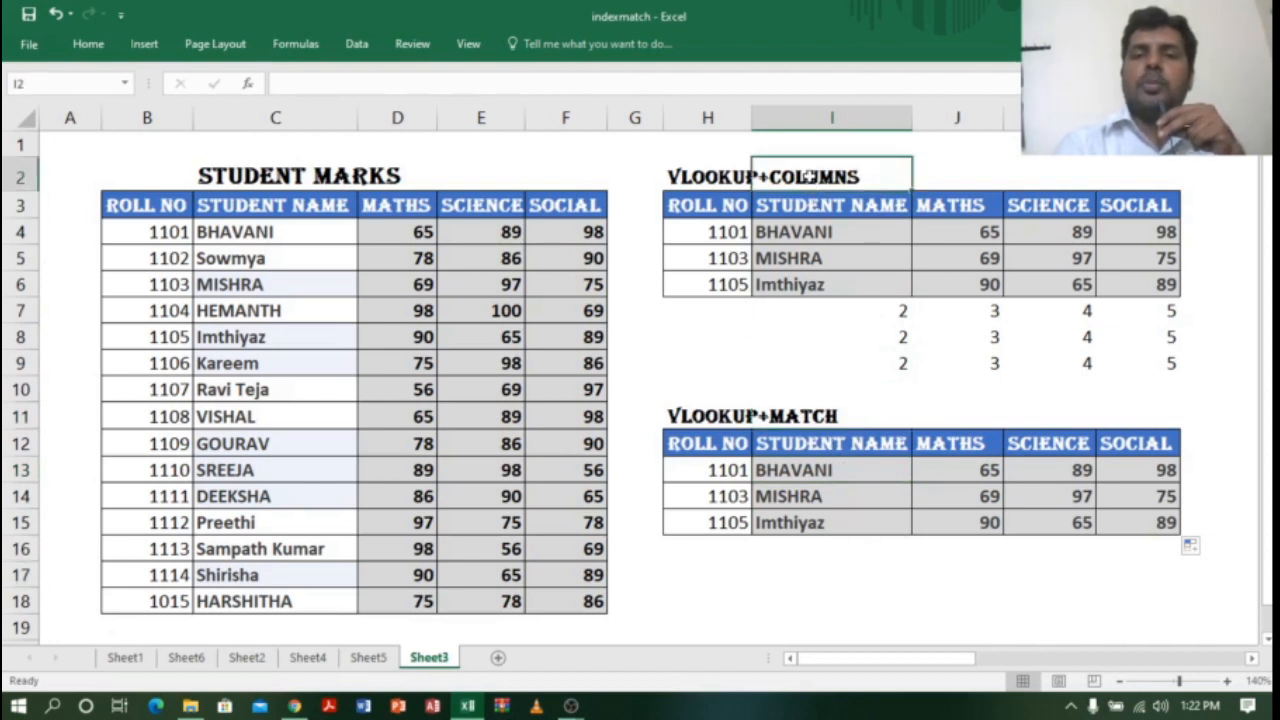
{"action": "left_click", "coordinate": [797, 406]}
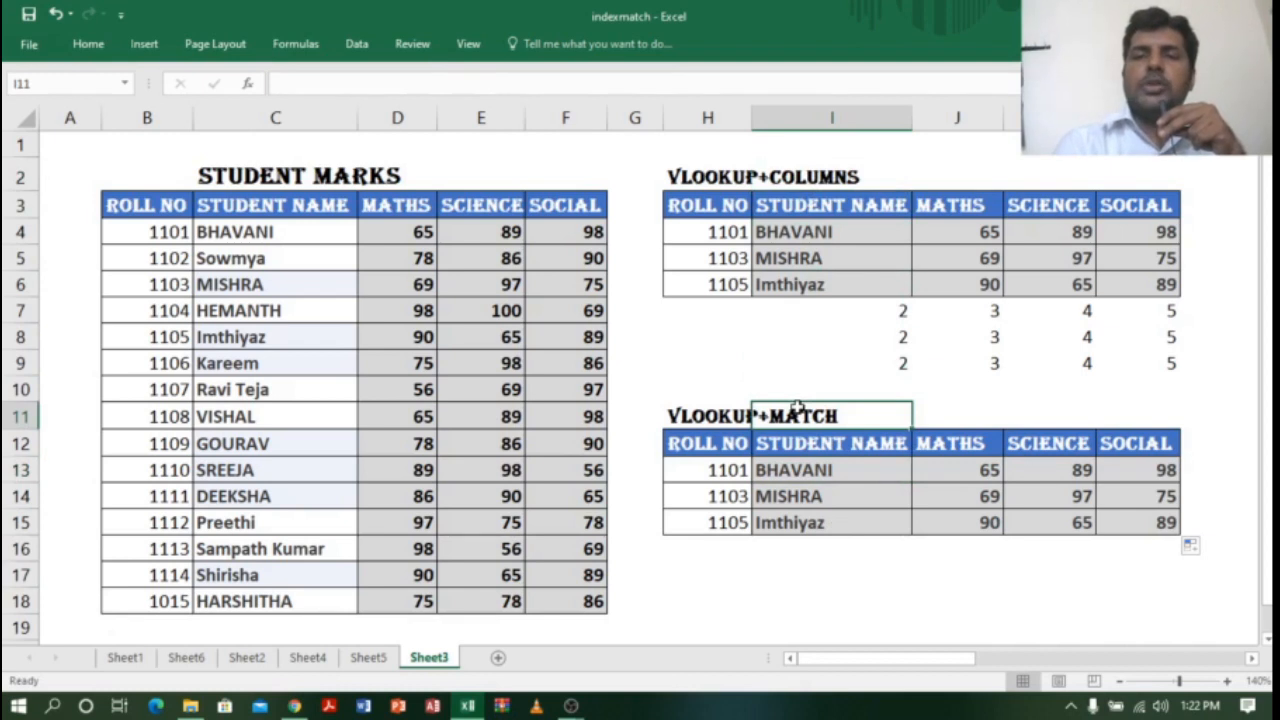
{"action": "left_click", "coordinate": [789, 174]}
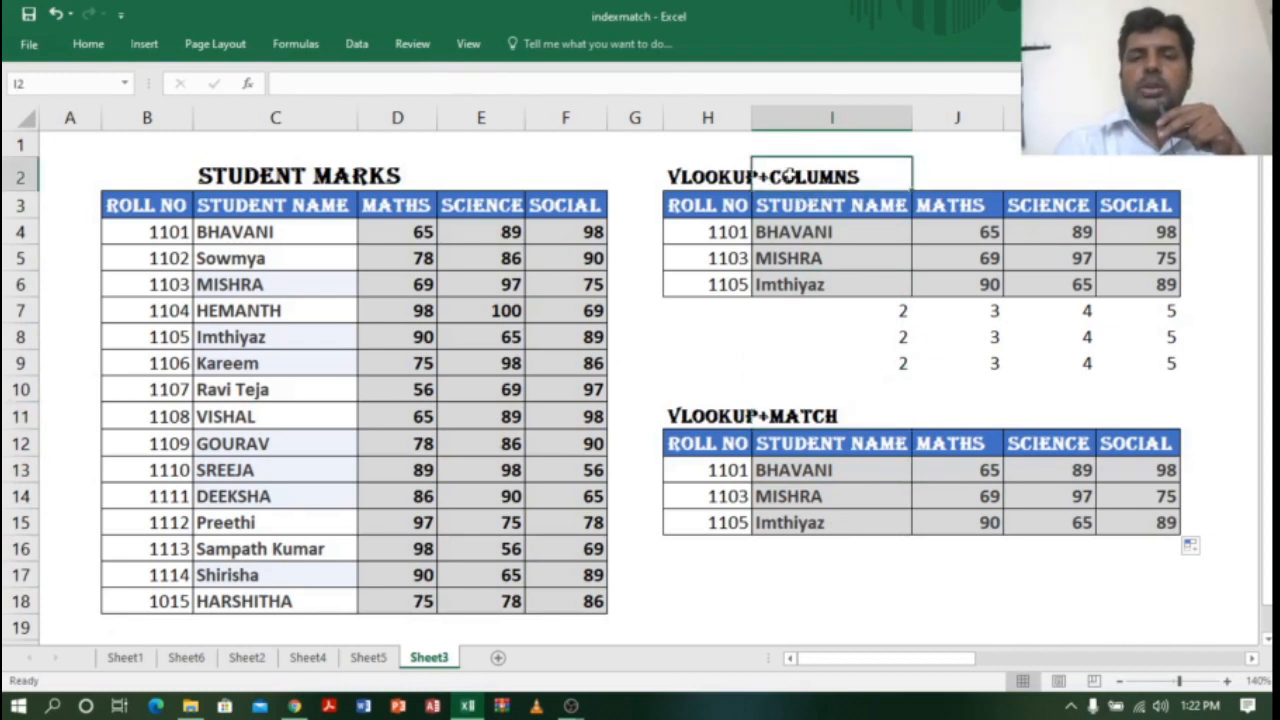
{"action": "left_click", "coordinate": [803, 404]}
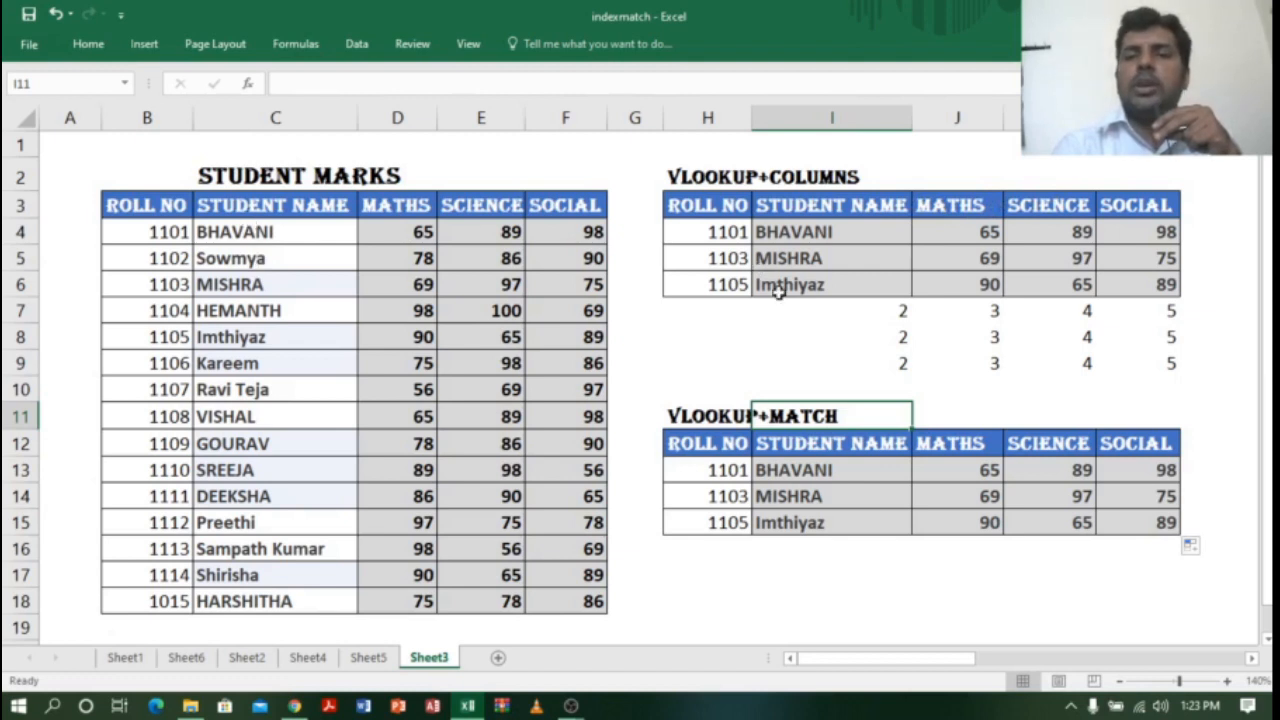
{"action": "left_click", "coordinate": [737, 172]}
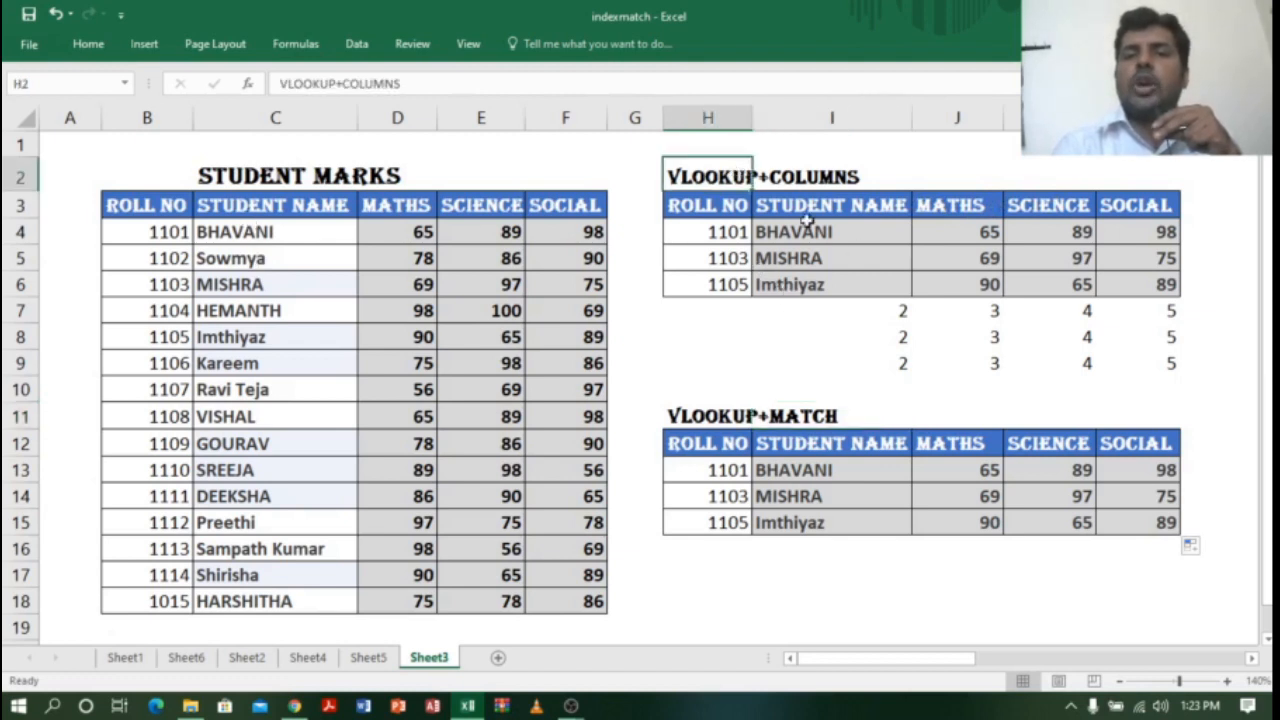
Swap two headings in the VLOOKUP+COLUMNS table by copying SCIENCE into J3 and MATHS into K3, and inspect the formula in J4
{"action": "left_click", "coordinate": [485, 204]}
{"action": "key", "text": "ctrl+c"}
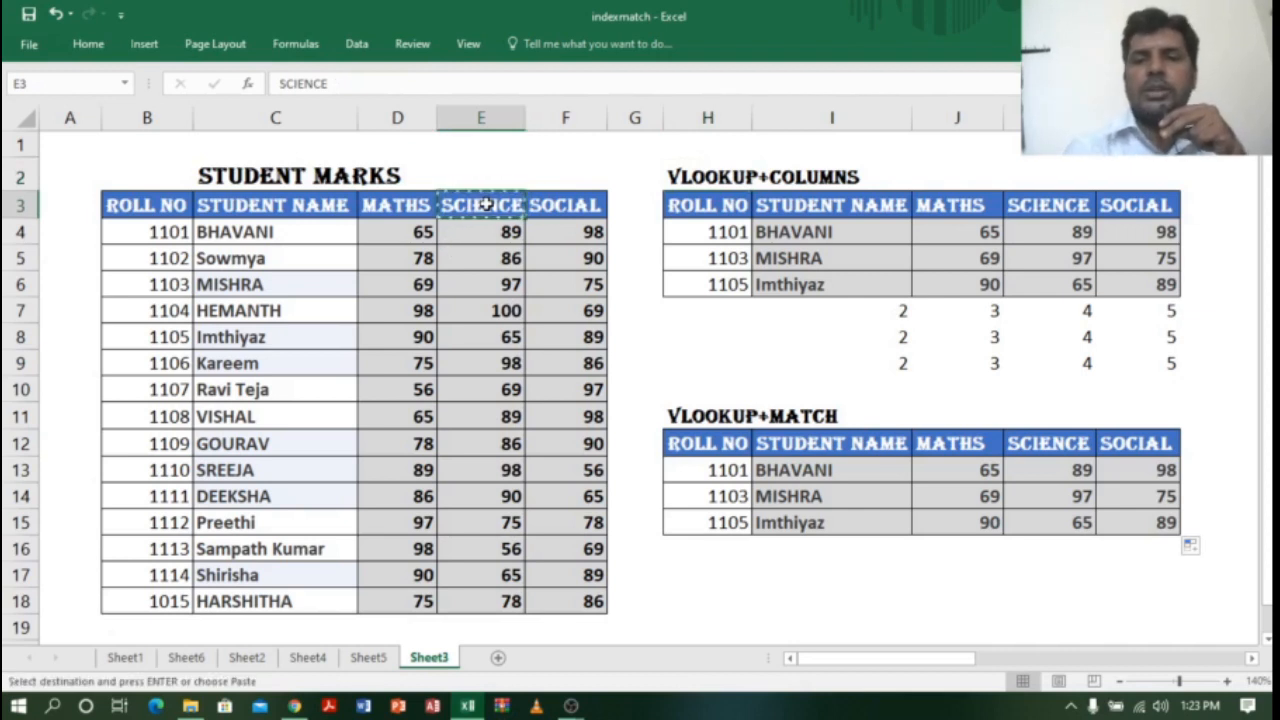
{"action": "left_click", "coordinate": [955, 204]}
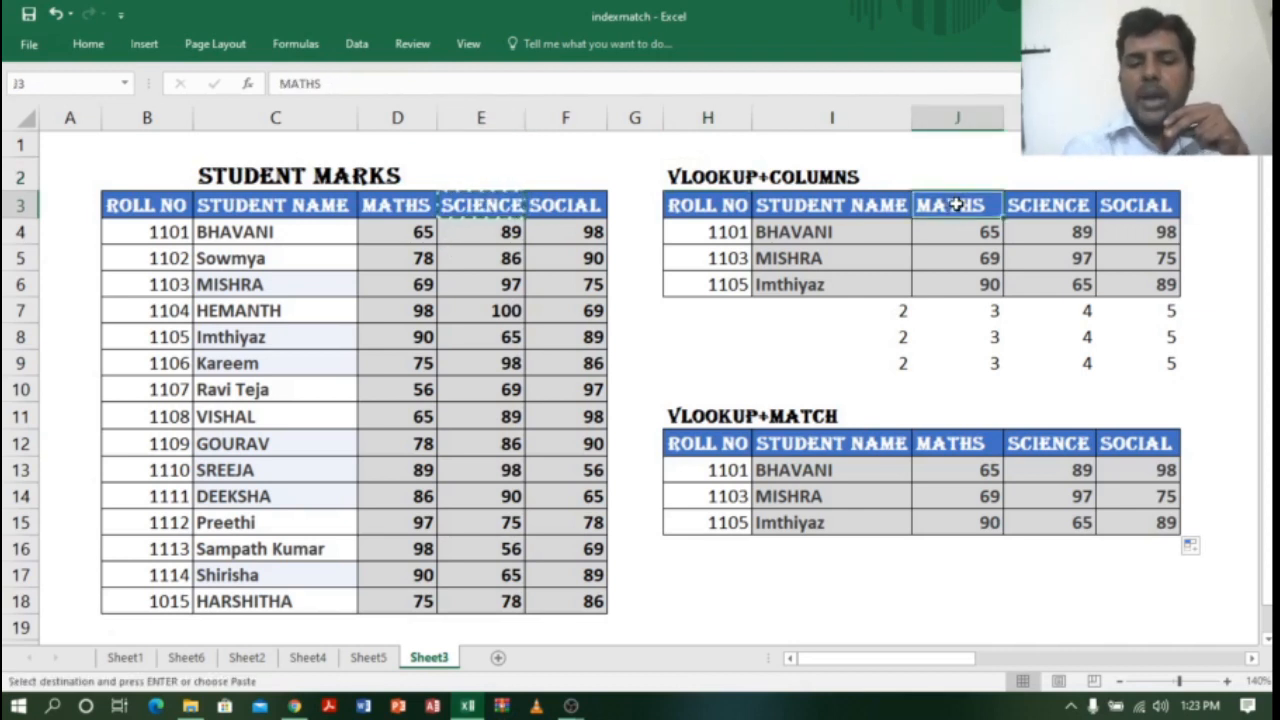
{"action": "key", "text": "ctrl+v"}
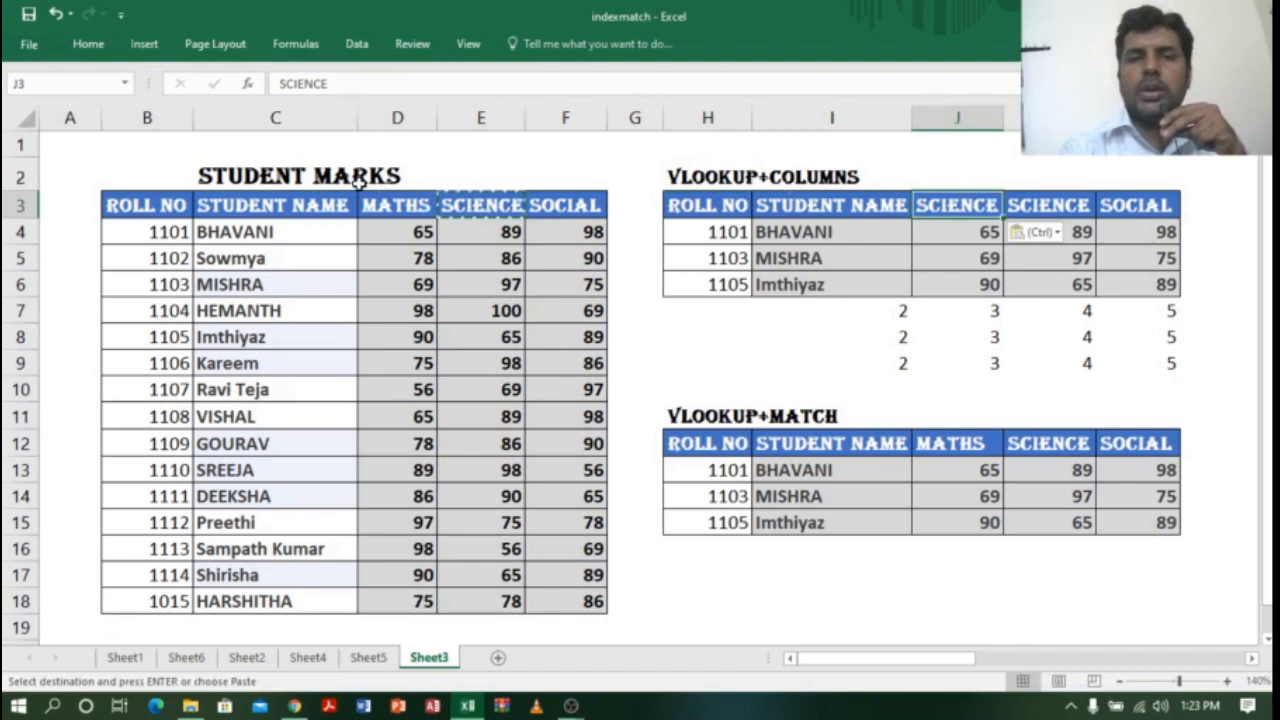
{"action": "left_click", "coordinate": [405, 205]}
{"action": "key", "text": "ctrl+c"}
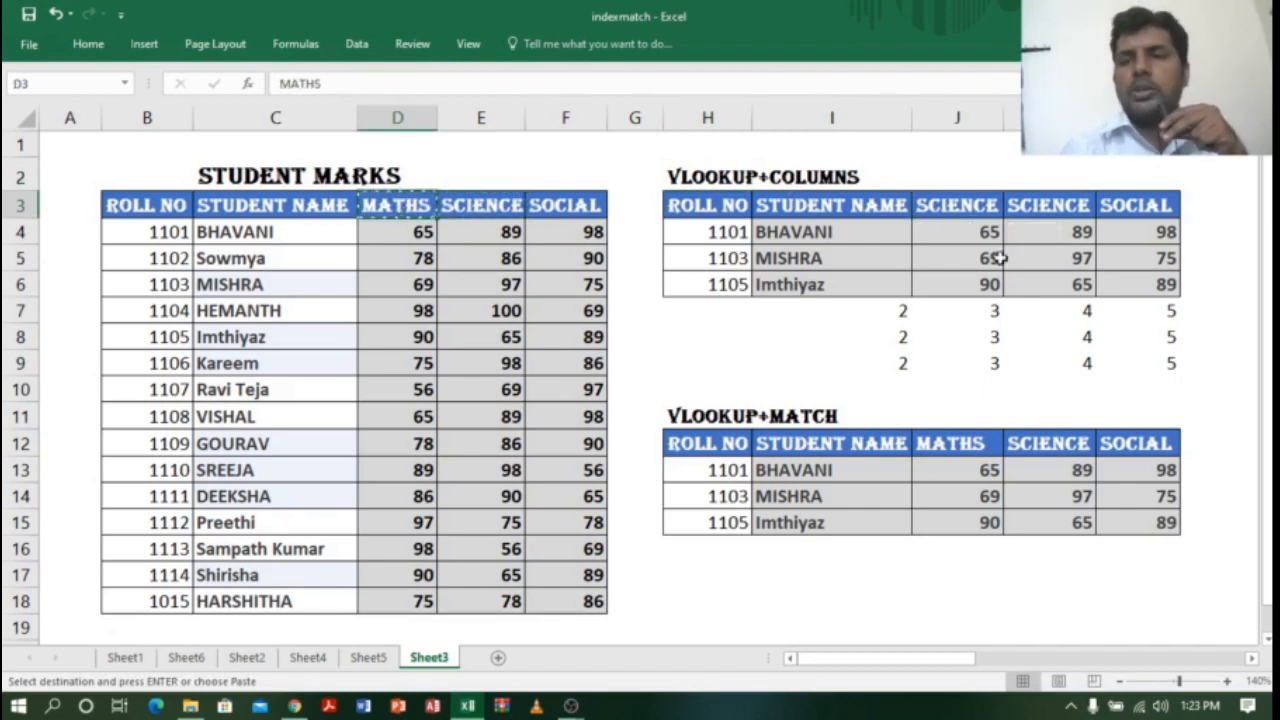
{"action": "left_click", "coordinate": [1054, 202]}
{"action": "key", "text": "ctrl+v"}
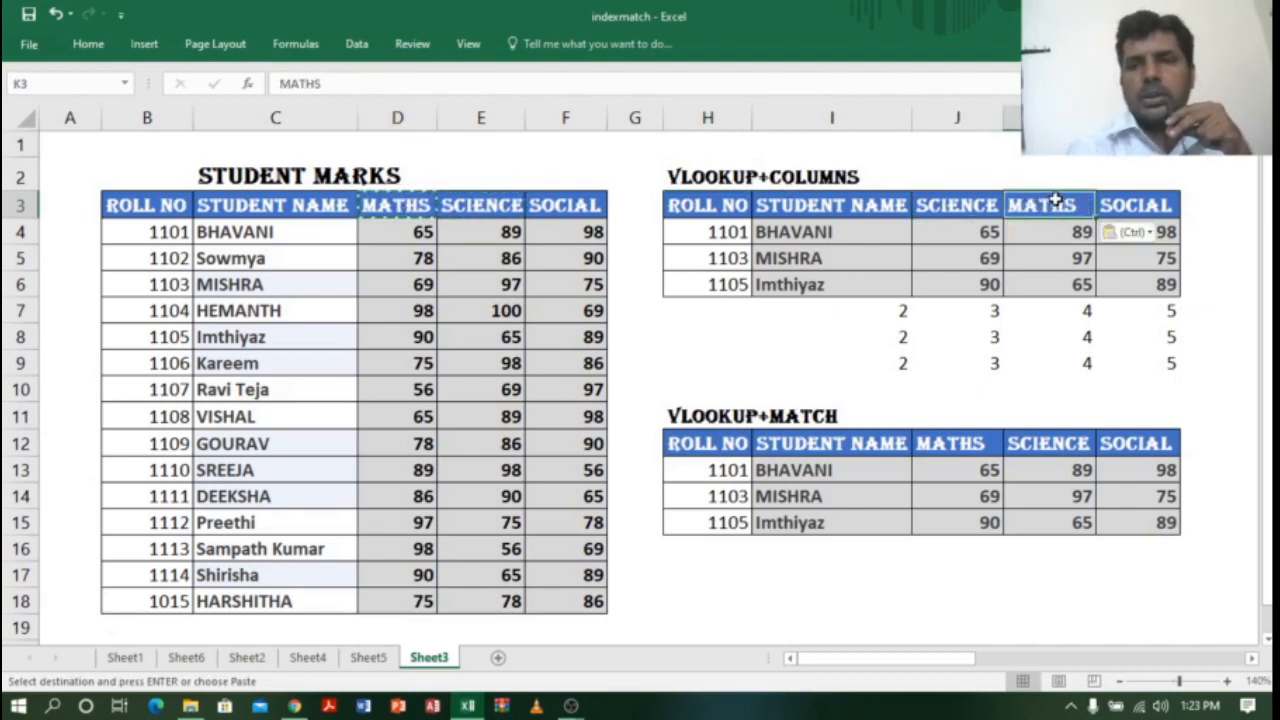
{"action": "left_click", "coordinate": [990, 230]}
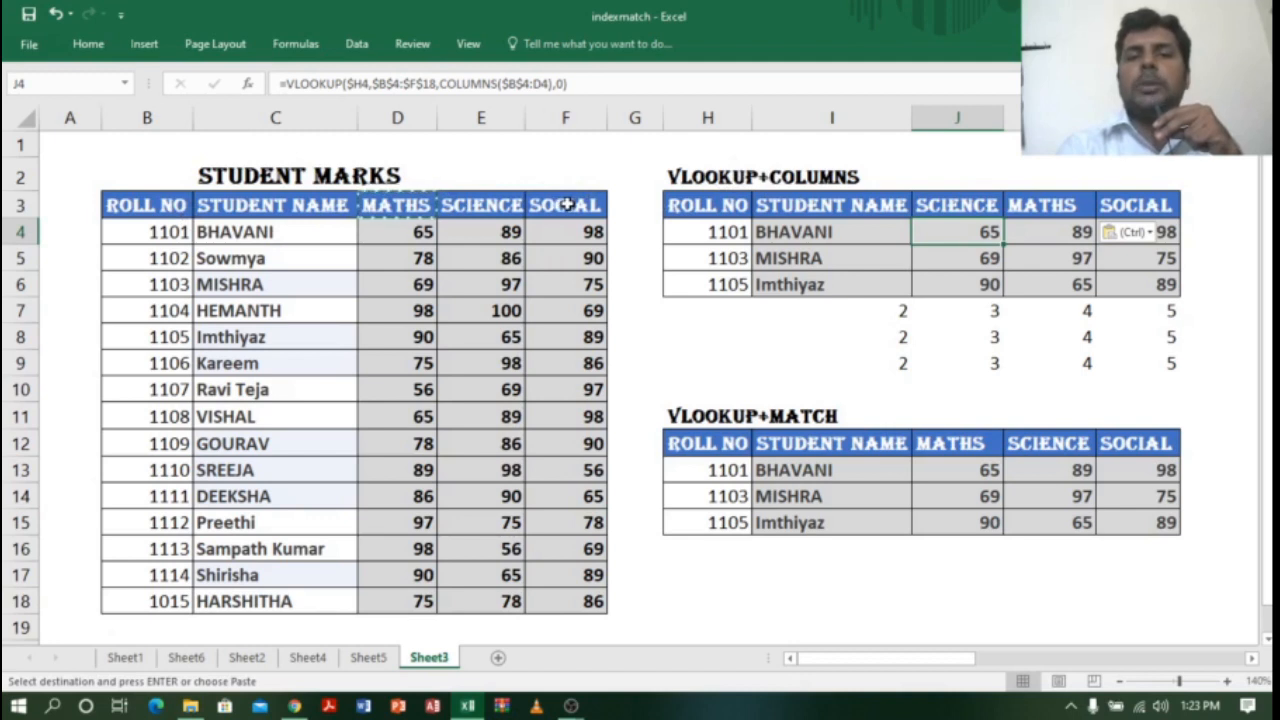
Copy the SCIENCE heading from E3 into J12 of the VLOOKUP+MATCH table, and check the results in J13 to J15
{"action": "left_click", "coordinate": [958, 445]}
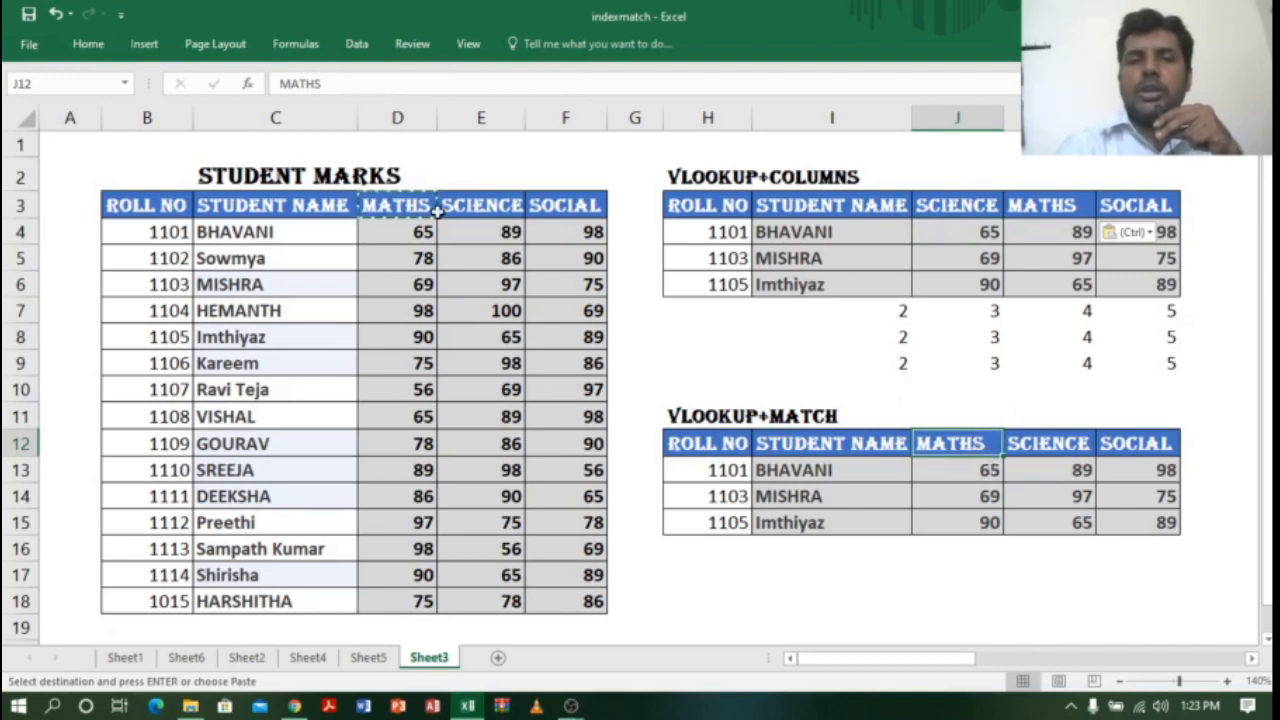
{"action": "left_click", "coordinate": [468, 205]}
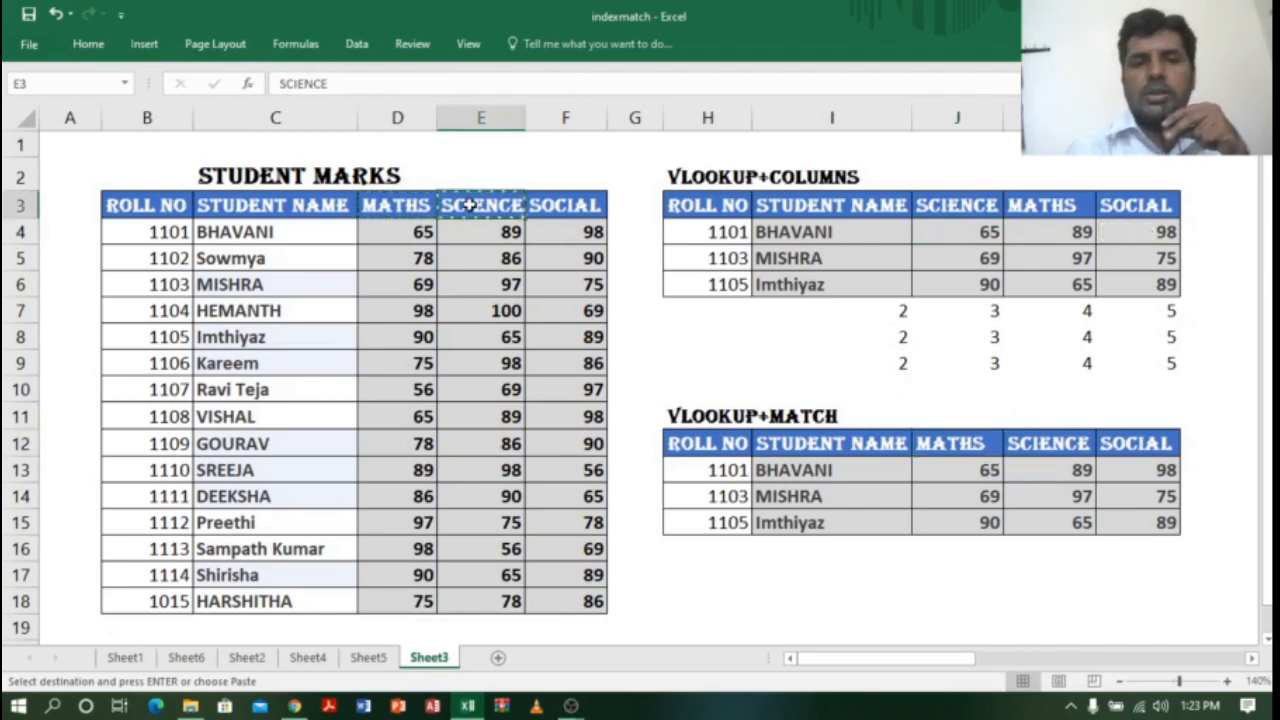
{"action": "left_click", "coordinate": [972, 446]}
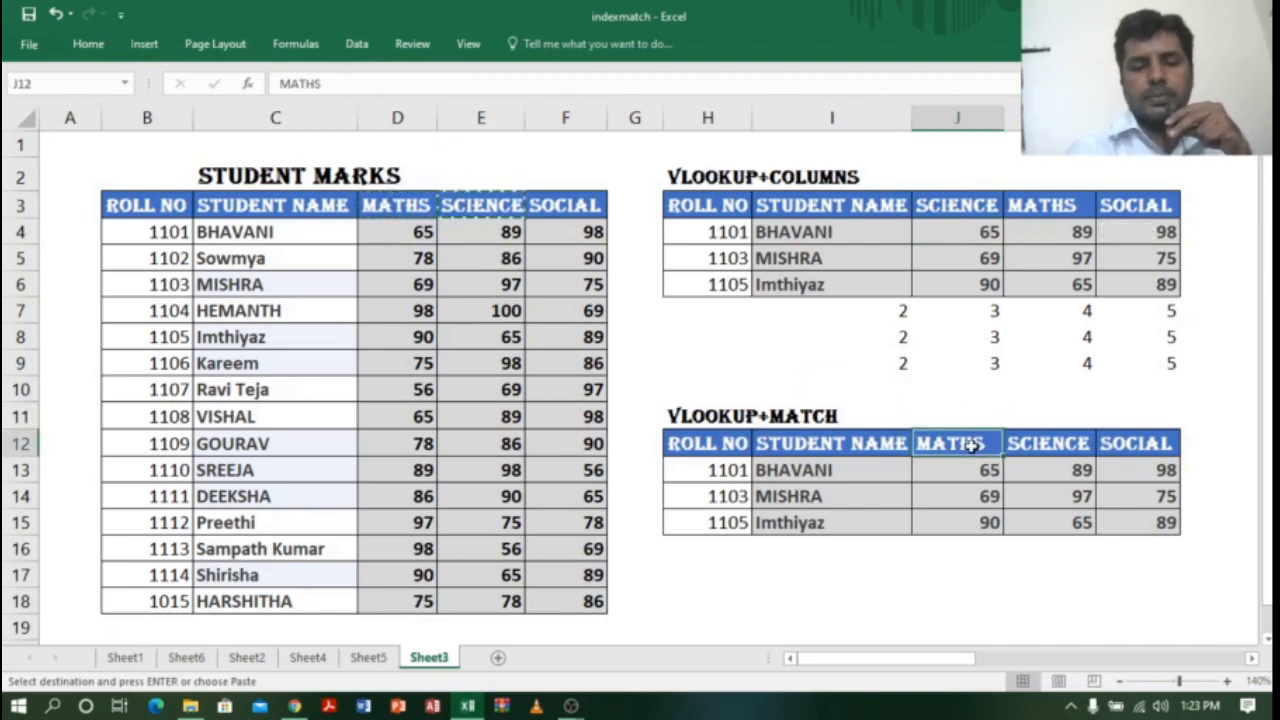
{"action": "key", "text": "ctrl+v"}
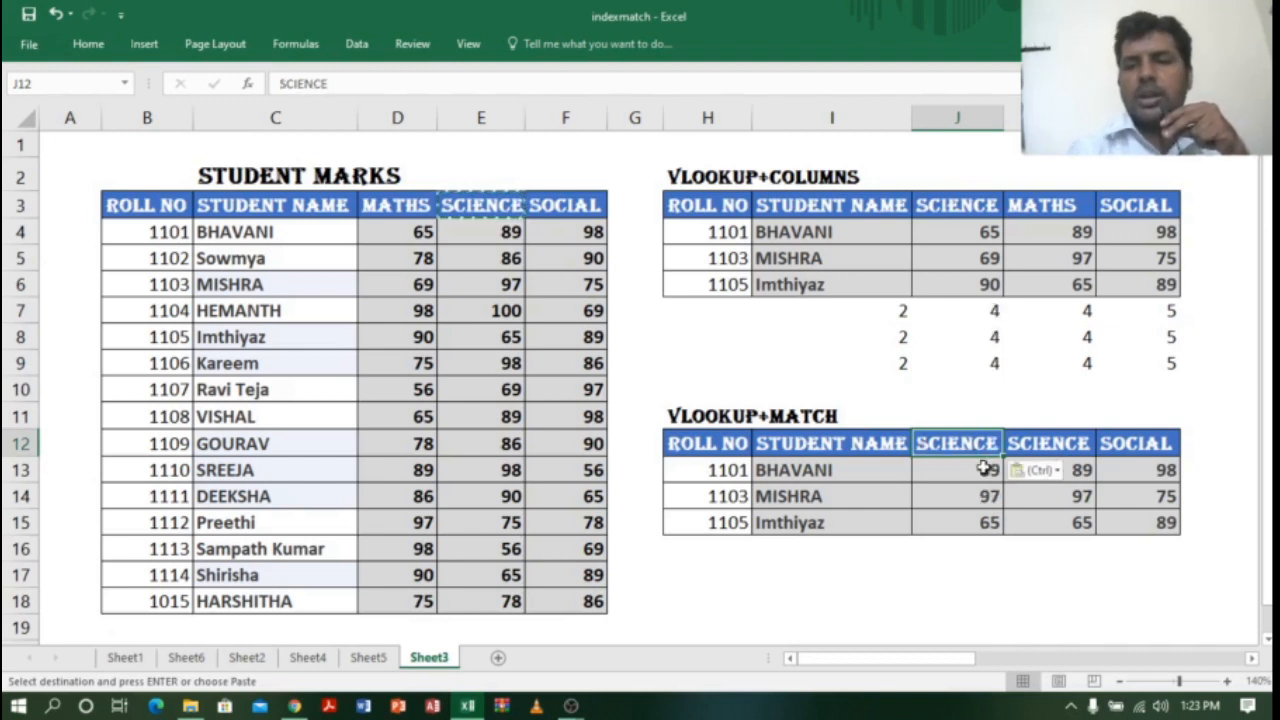
{"action": "left_click", "coordinate": [990, 474]}
{"action": "left_click", "coordinate": [986, 496]}
{"action": "left_click", "coordinate": [986, 522]}
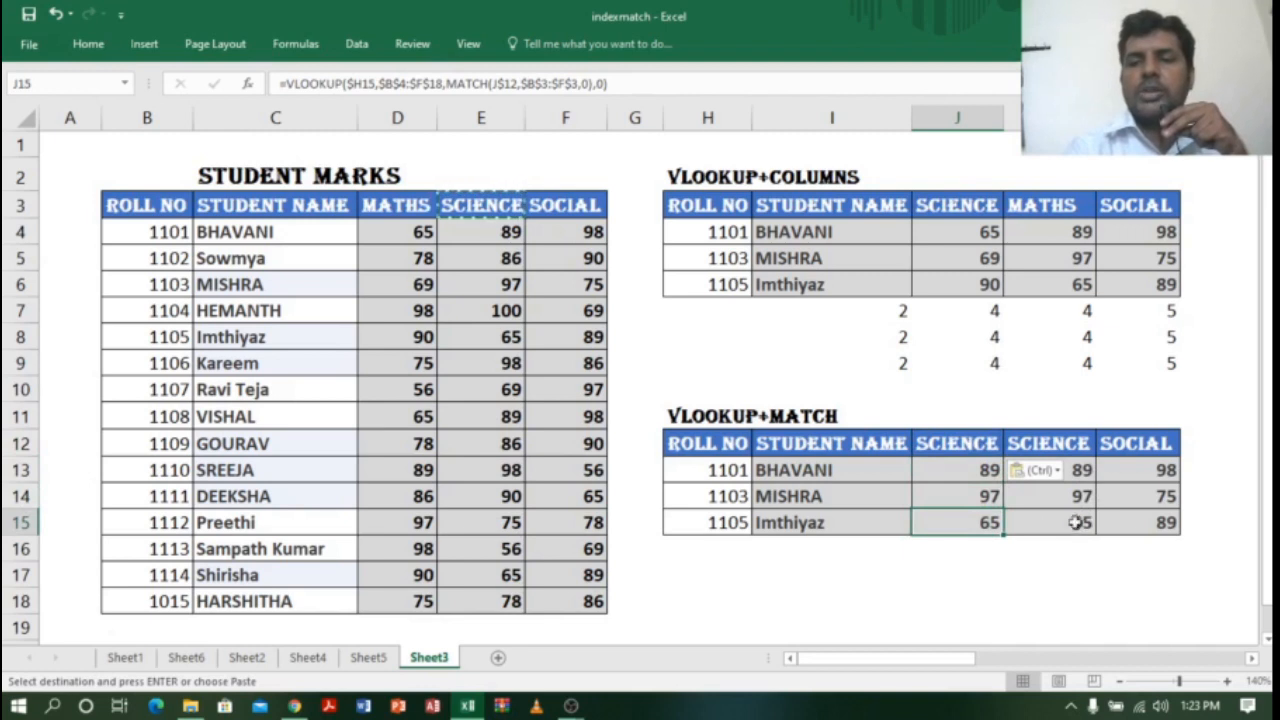
Copy the MATHS heading from D3 into K12 of the VLOOKUP+MATCH table, and check the results in K13 to K15
{"action": "left_click", "coordinate": [400, 204]}
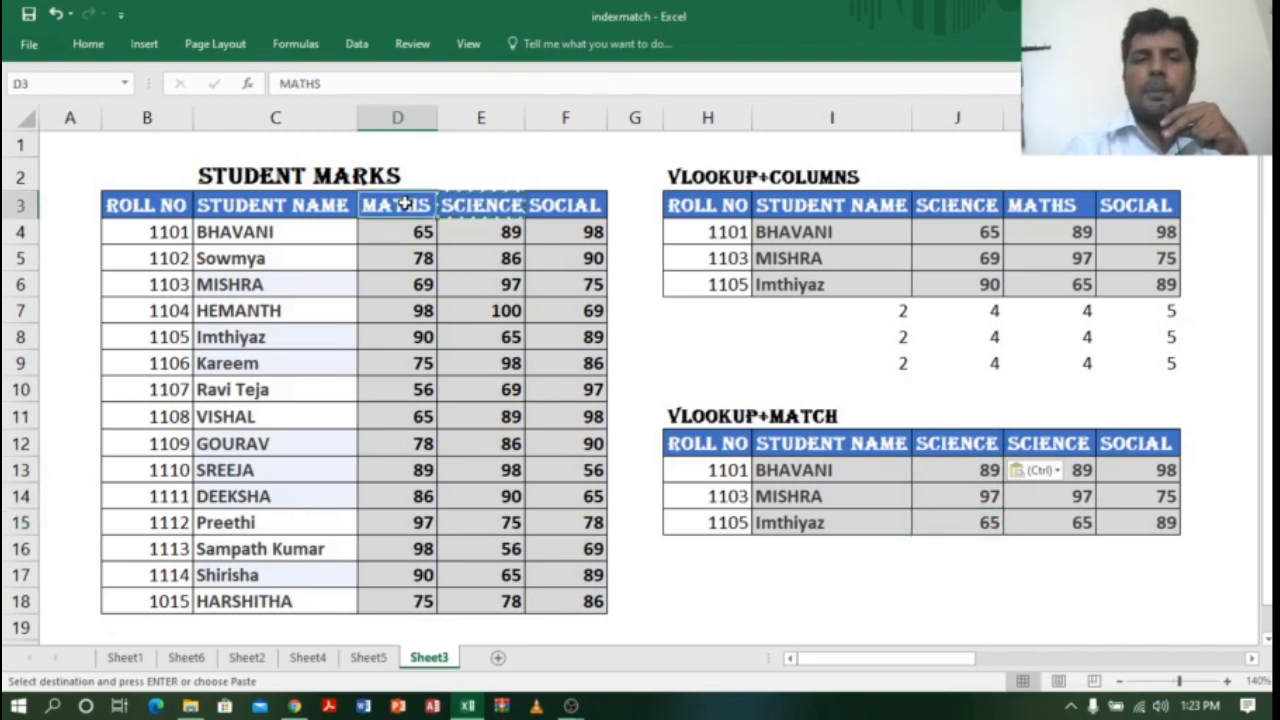
{"action": "key", "text": "ctrl+c"}
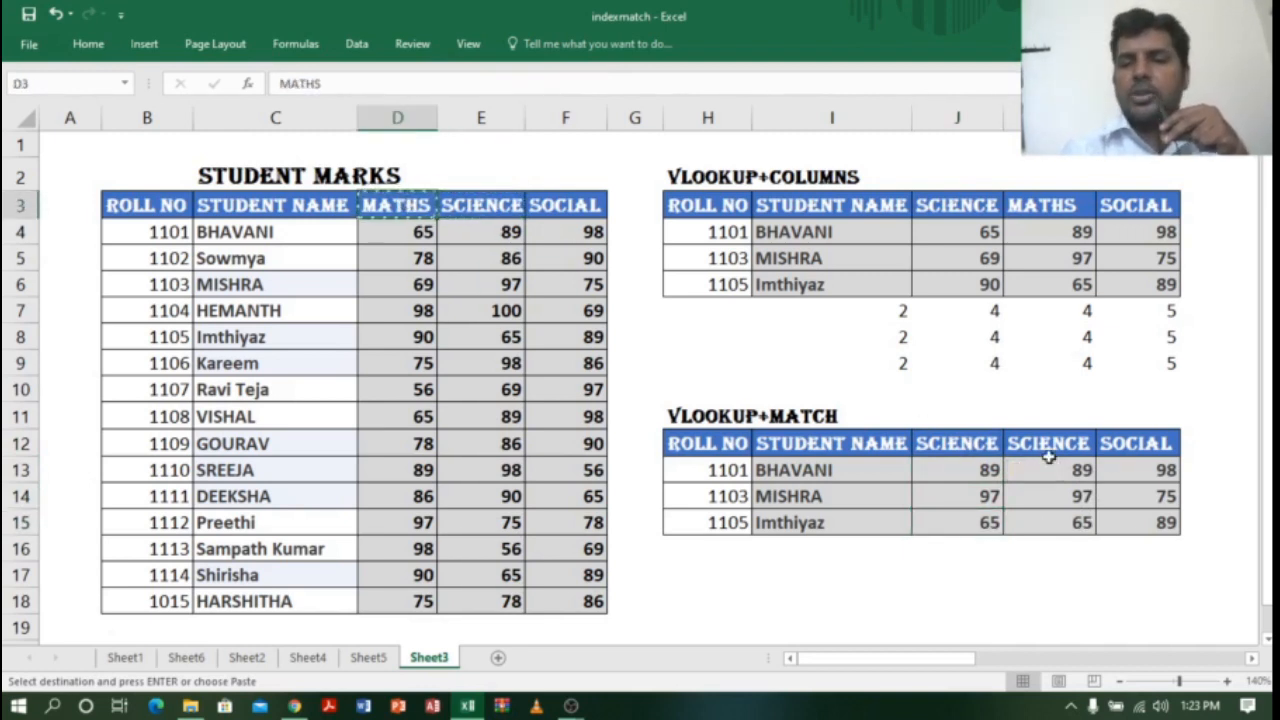
{"action": "left_click", "coordinate": [1078, 445]}
{"action": "key", "text": "ctrl+v"}
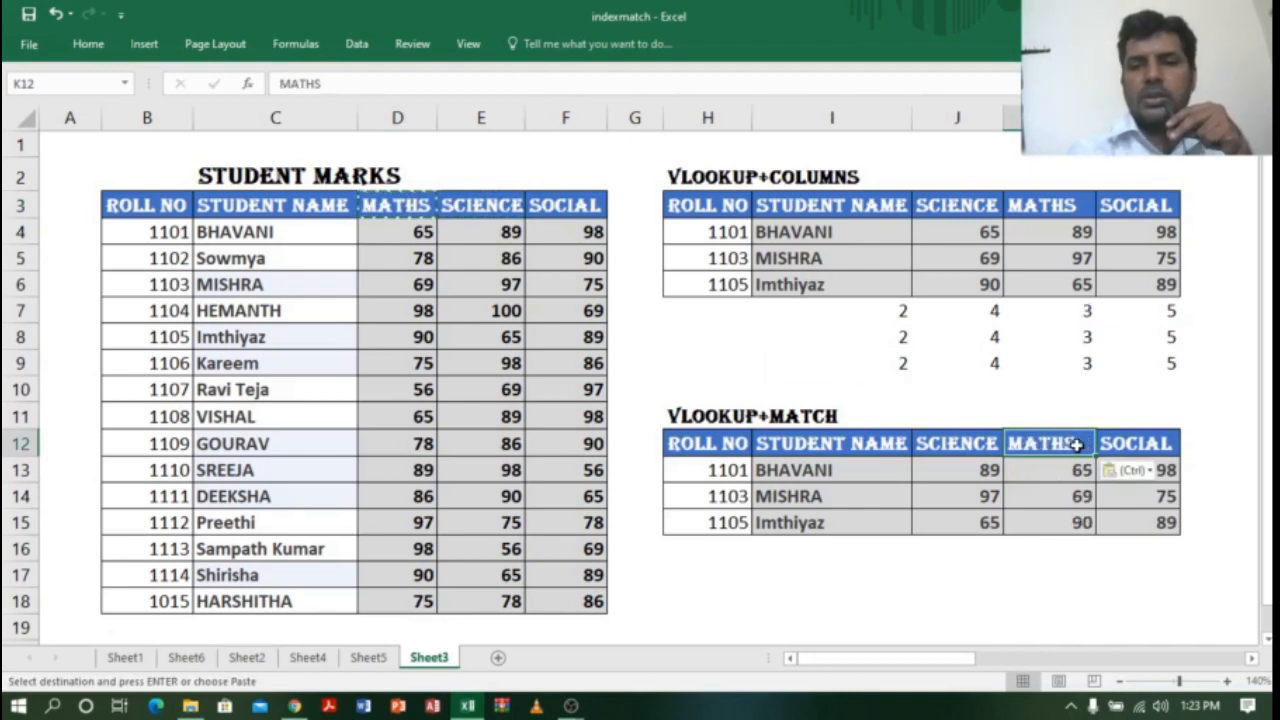
{"action": "left_click", "coordinate": [1067, 470]}
{"action": "left_click_drag", "start_coordinate": [1067, 470], "coordinate": [1065, 522]}
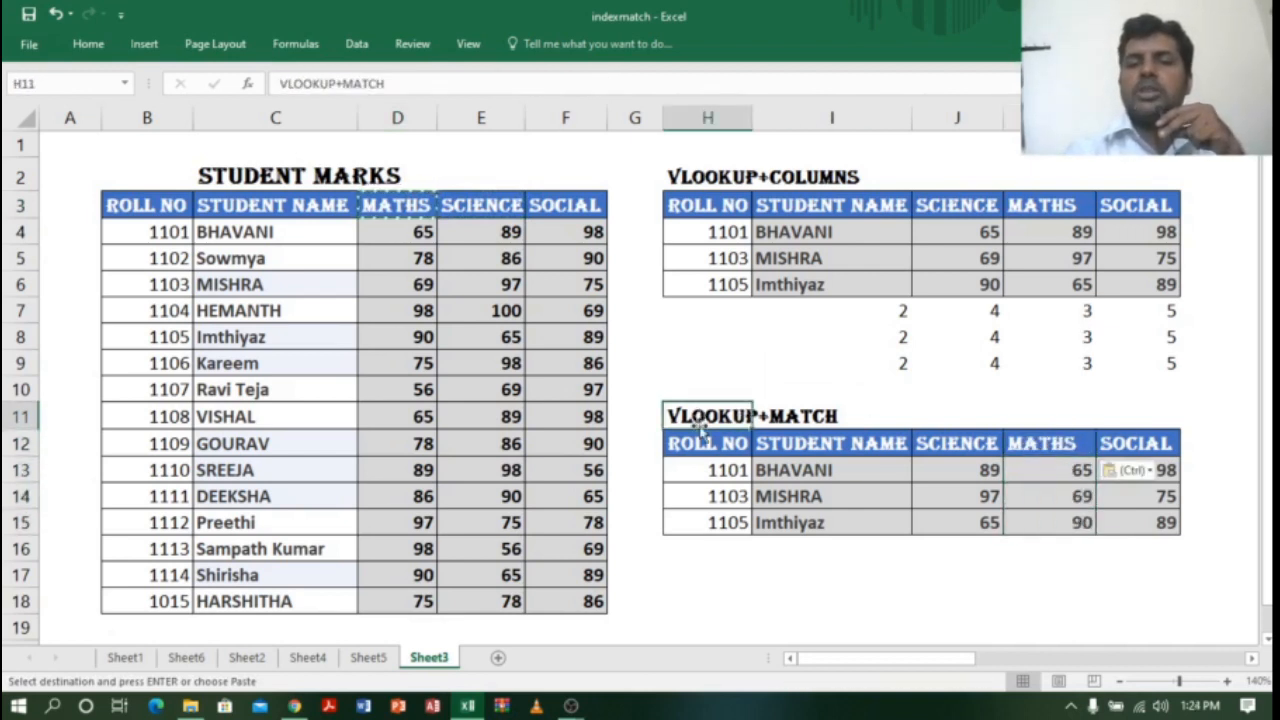
Compare the reordered VLOOKUP+MATCH table in H12:L15 with the VLOOKUP+COLUMNS table in H3:L6
{"action": "left_click_drag", "start_coordinate": [705, 441], "coordinate": [1151, 523]}
{"action": "left_click_drag", "start_coordinate": [716, 200], "coordinate": [1150, 285]}
{"action": "left_click_drag", "start_coordinate": [670, 448], "coordinate": [1135, 519]}
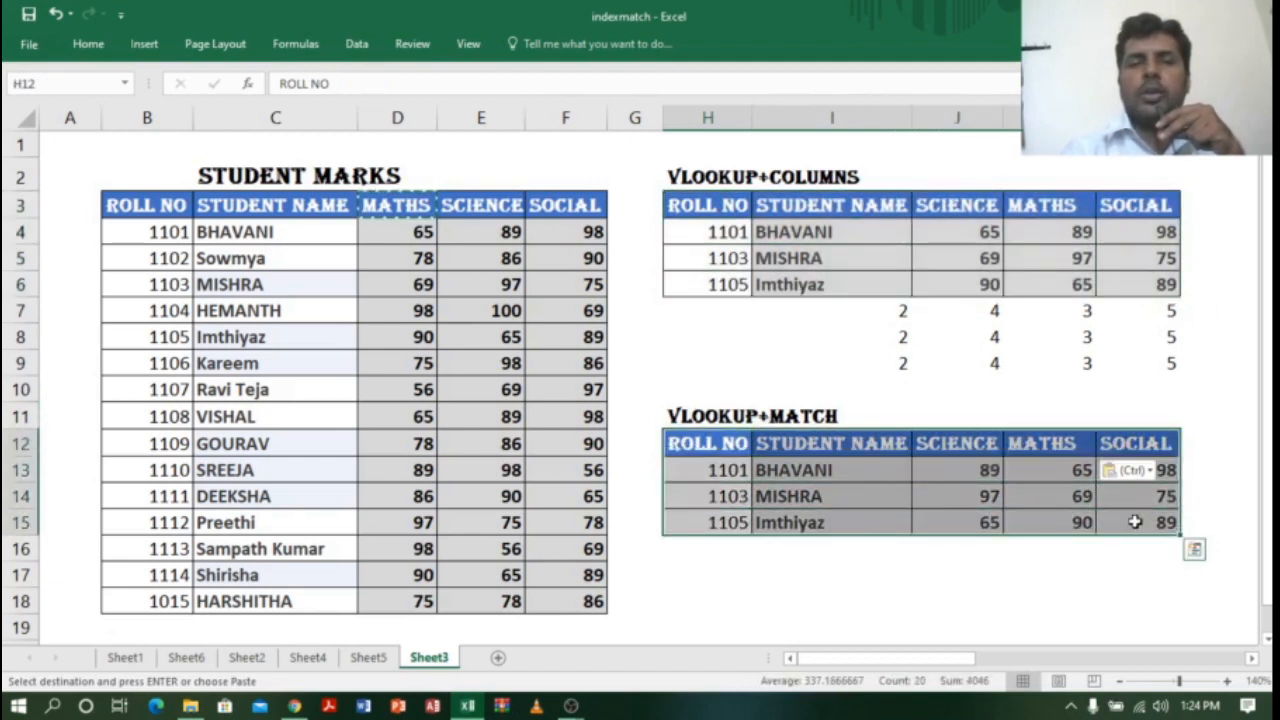
{"action": "left_click", "coordinate": [950, 444]}
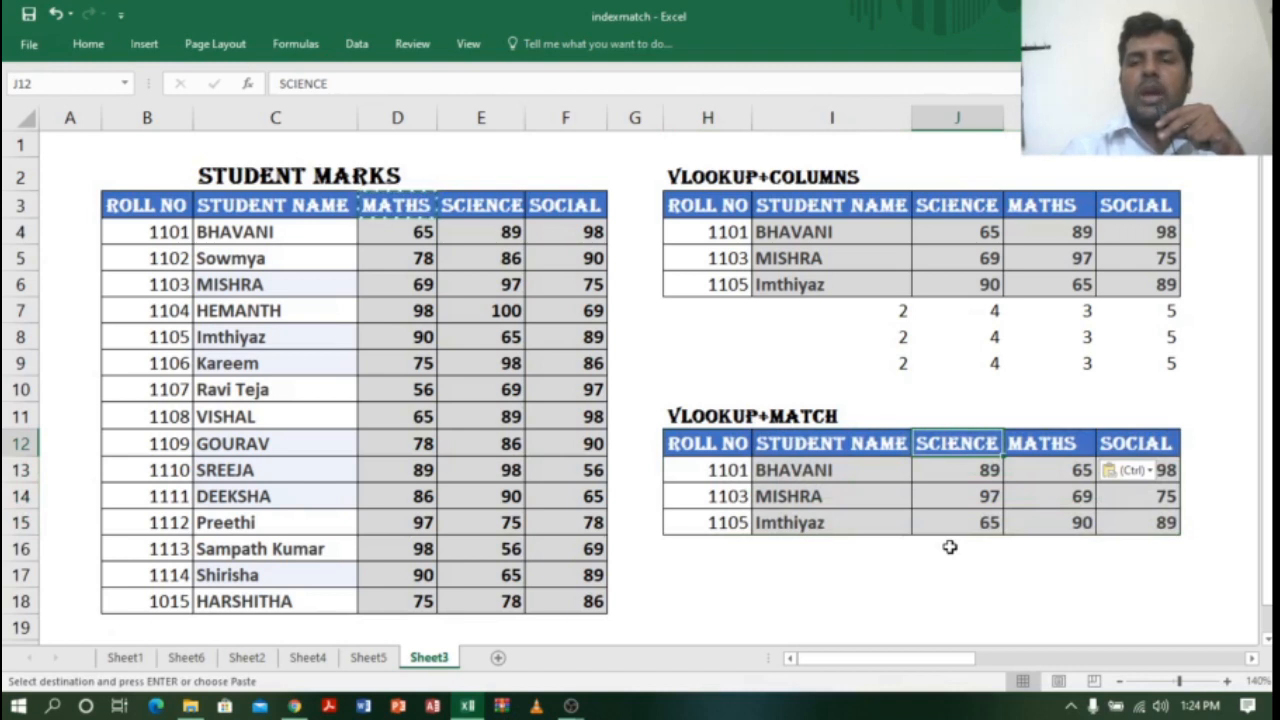
{"action": "left_click", "coordinate": [716, 410]}
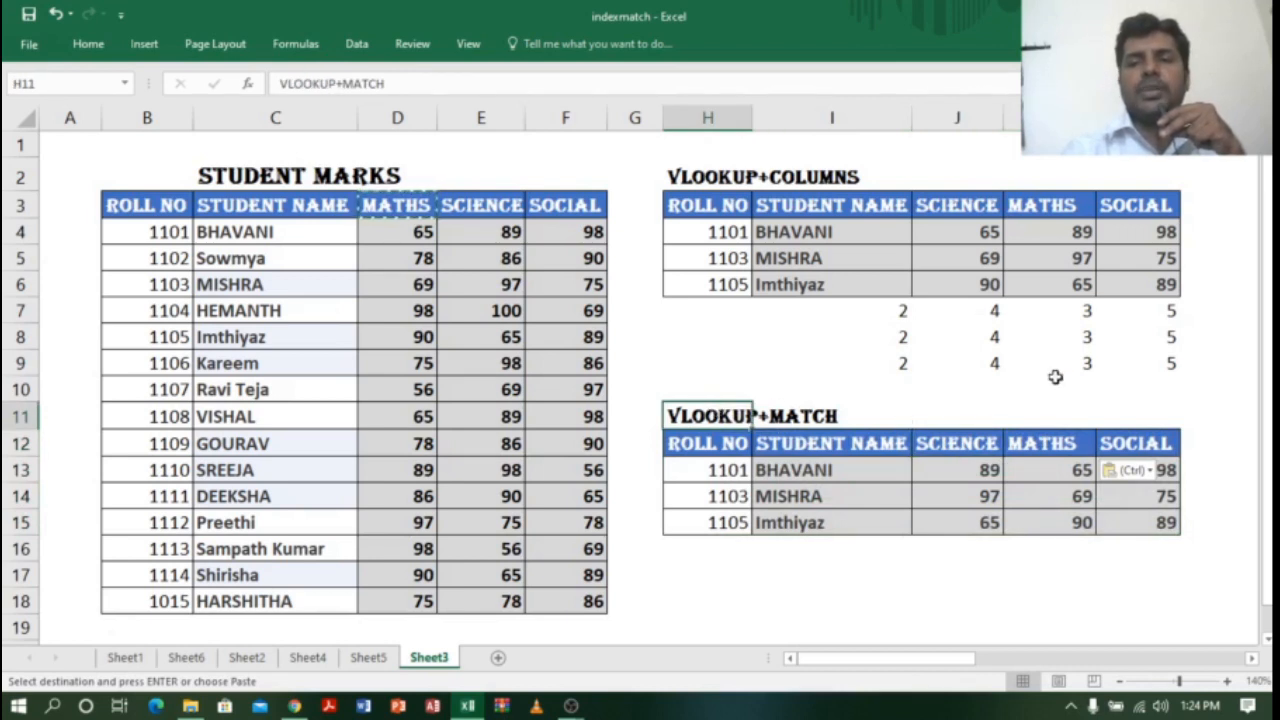
{"action": "left_click", "coordinate": [963, 588]}
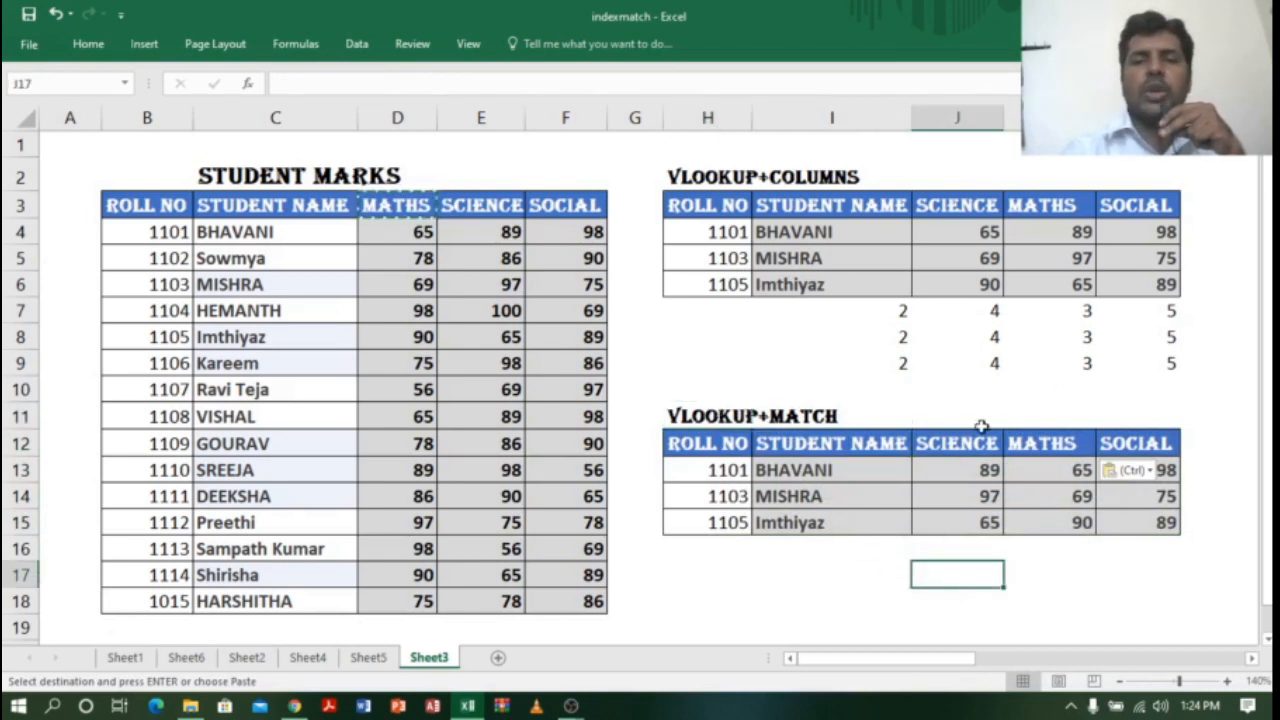